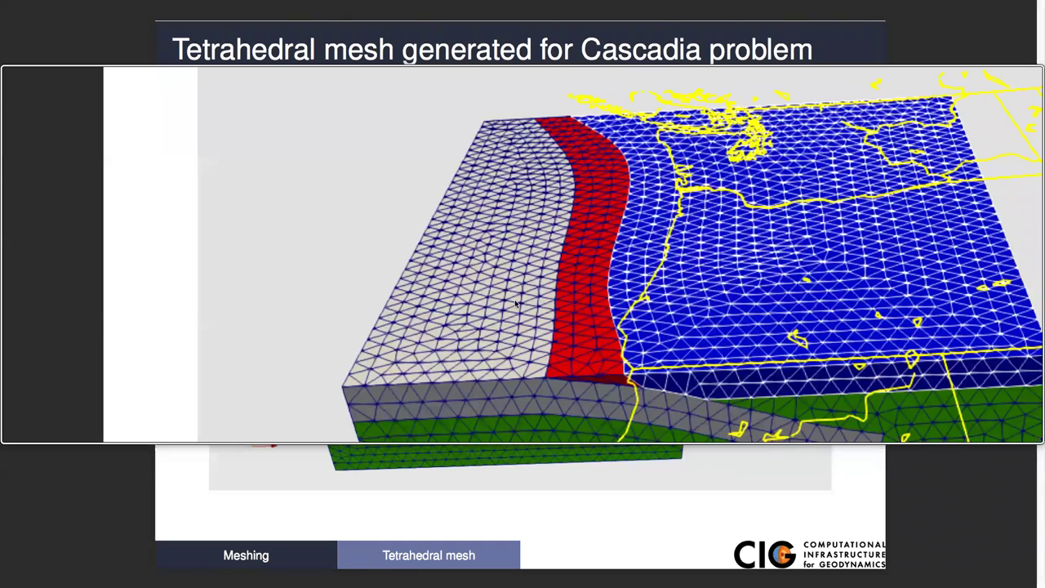
# - Leave the slide presentation, switch to the terminal and list the mesh directory's files with lf
pyautogui.press('Escape')
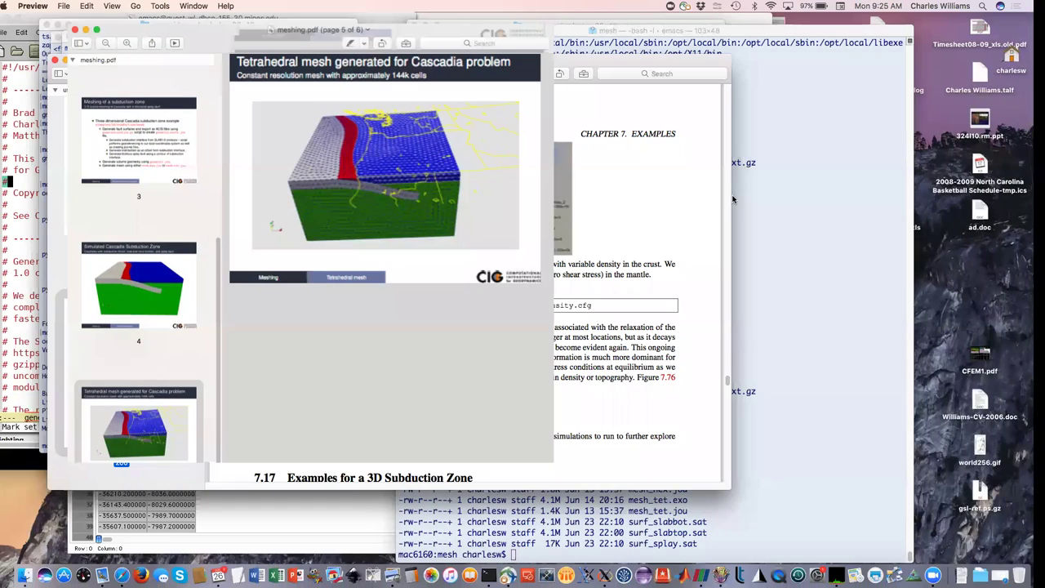
pyautogui.click(732, 198)
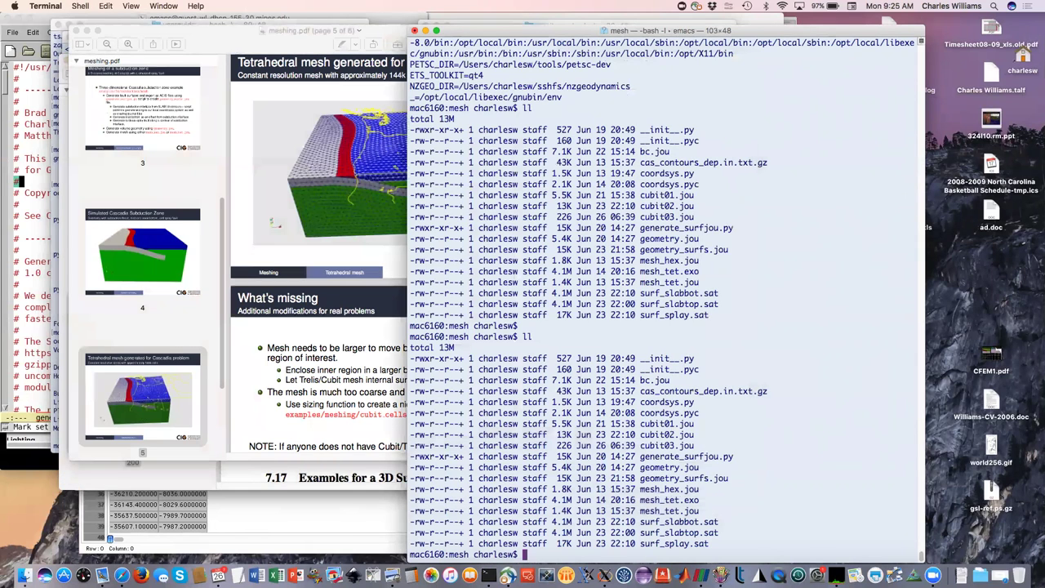
pyautogui.write('lf')
pyautogui.press('Return')
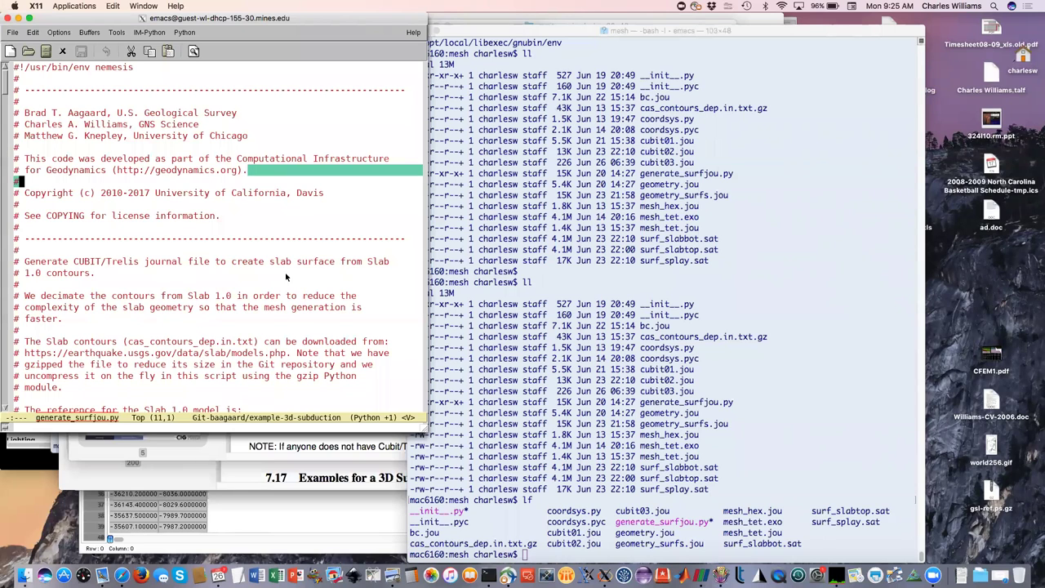
# - Increase the text size of generate_surfjou.py in Emacs and enlarge the editor window to show more of the script
pyautogui.hotkey('ctrl', 'x')
pyautogui.hotkey('ctrl', '=')
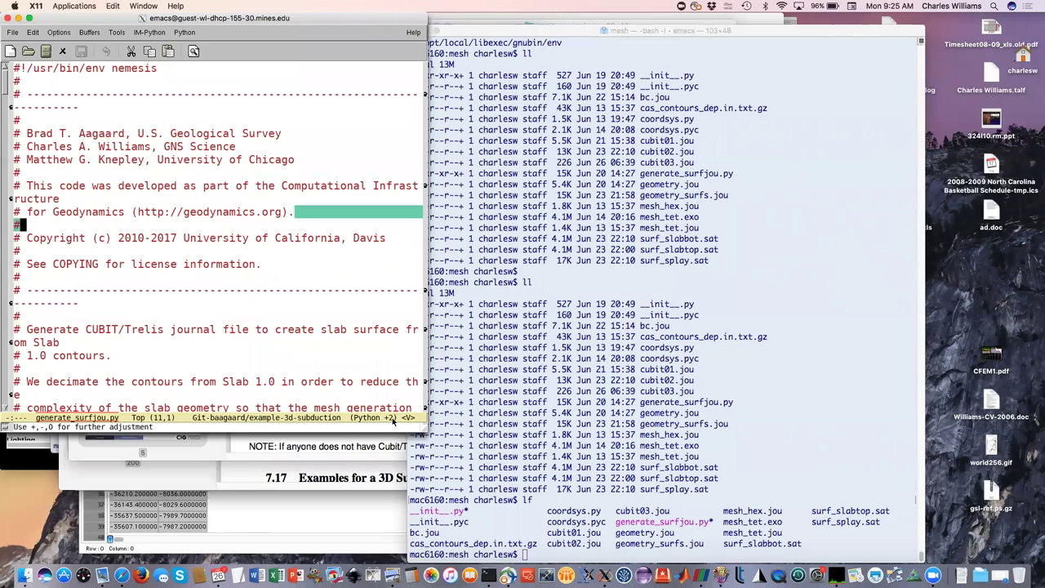
pyautogui.moveTo(426, 430); pyautogui.dragTo(571, 535)
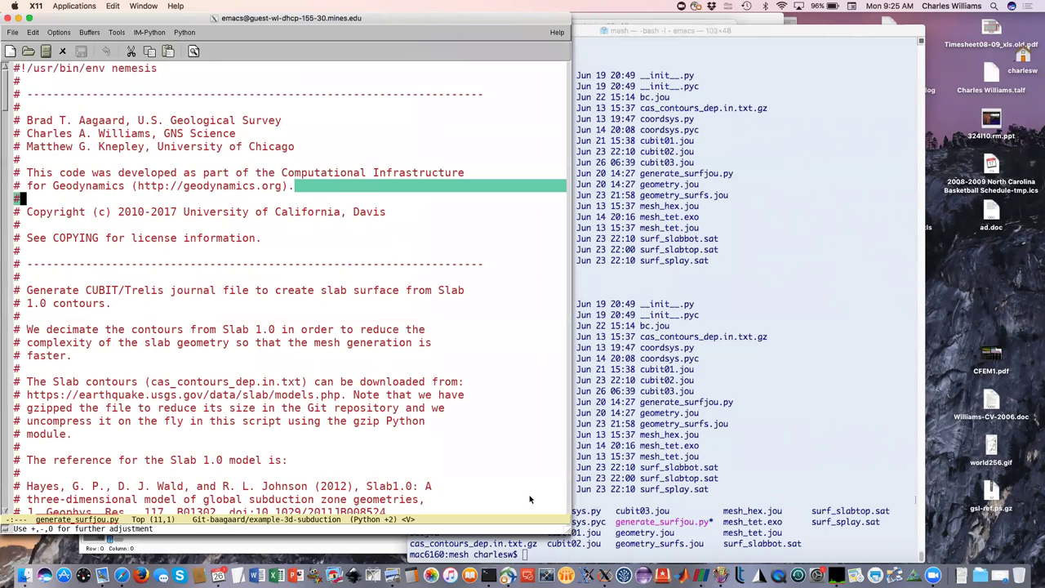
pyautogui.click(481, 426)
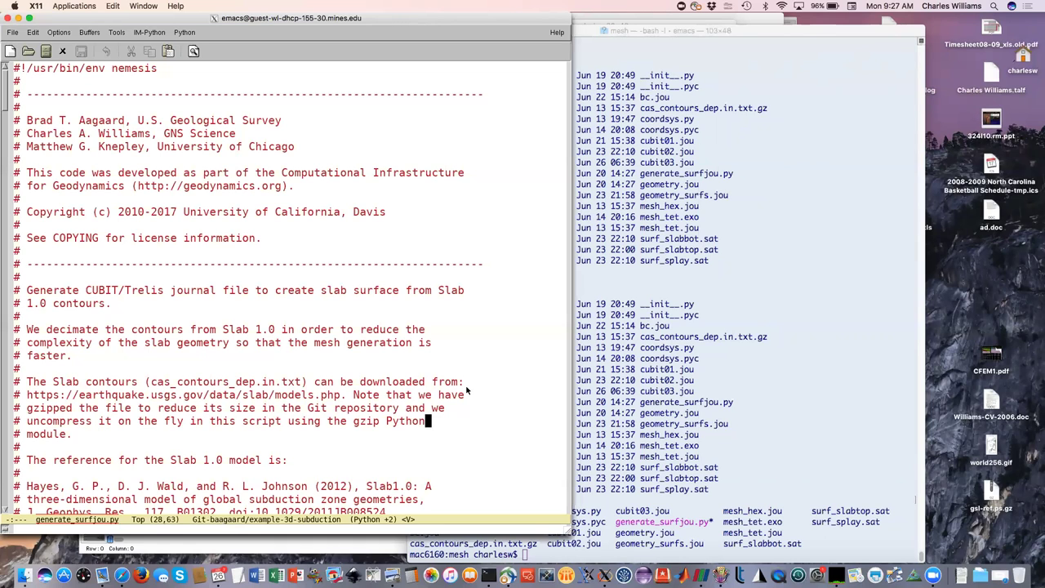
# - Examine generate_surfjou.py, especially the sections that create the top of slab, bottom of slab and splay fault surfaces
pyautogui.scroll(-7, 466, 391)
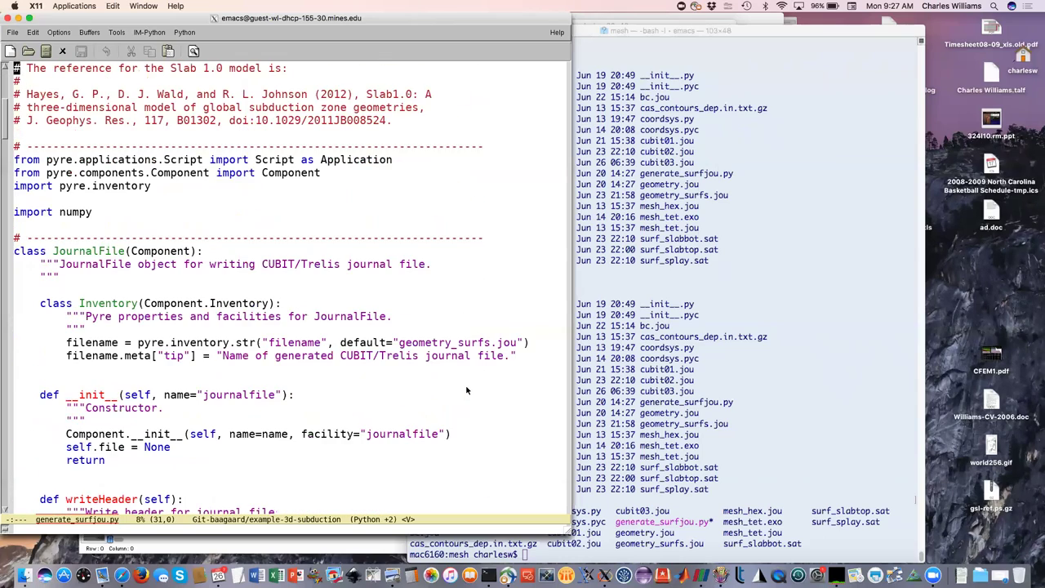
pyautogui.scroll(-5, 466, 390)
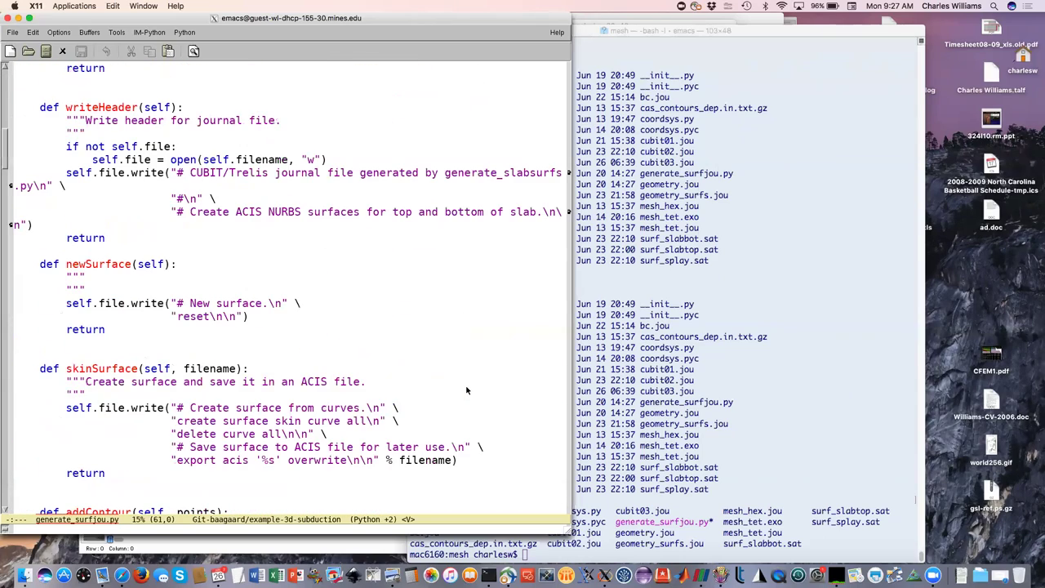
pyautogui.scroll(-20, 466, 390)
pyautogui.scroll(15, 466, 390)
pyautogui.scroll(-8, 466, 390)
pyautogui.scroll(-15, 466, 391)
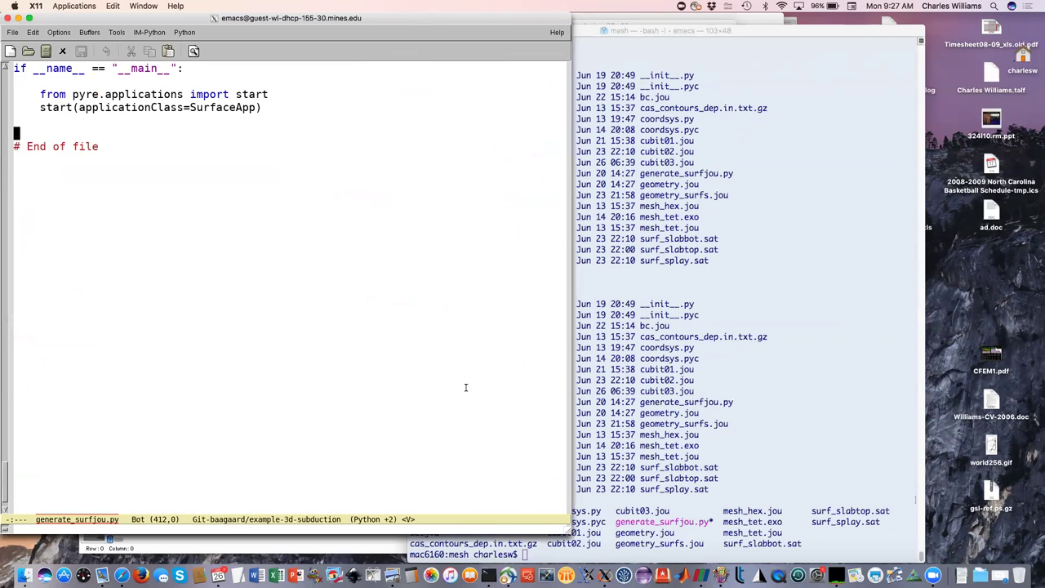
pyautogui.scroll(5, 466, 389)
pyautogui.scroll(5, 466, 391)
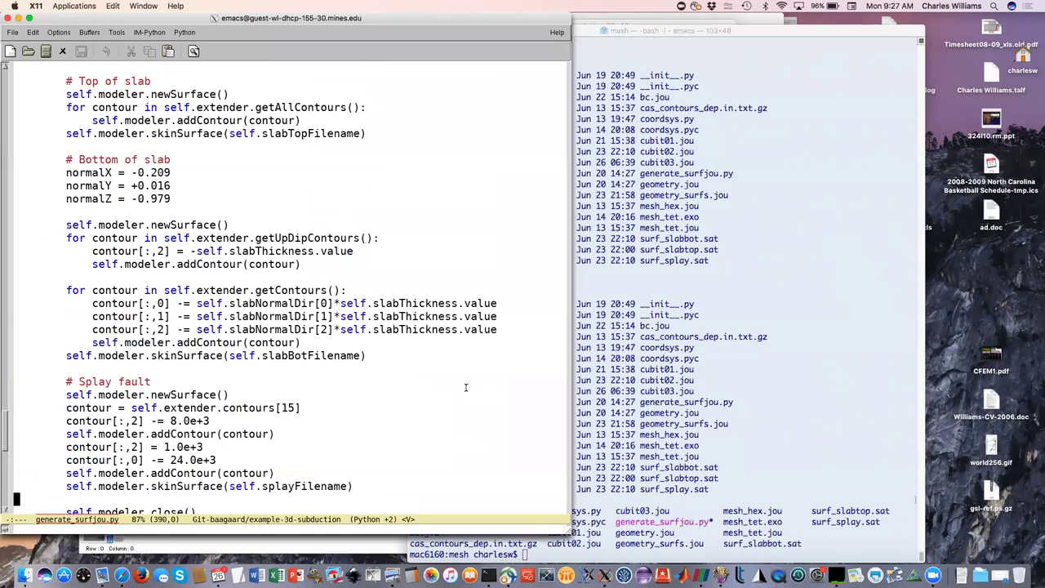
pyautogui.scroll(1, 466, 390)
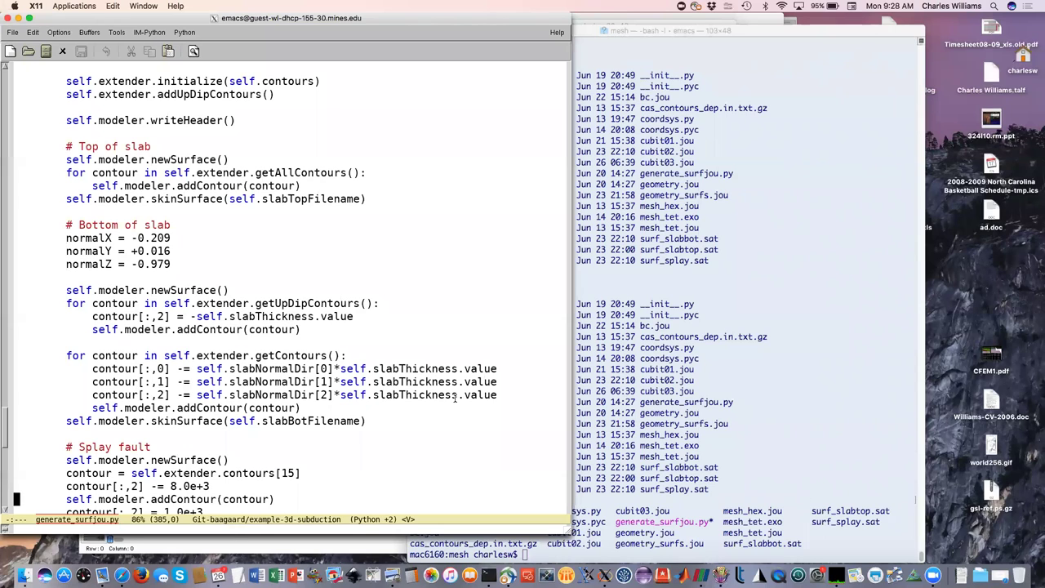
# - Run ./generate_surfjou.py in the terminal and list the directory with ltl to check the regenerated journal file
pyautogui.click(665, 372)
pyautogui.write('./gen')
pyautogui.press('Tab')
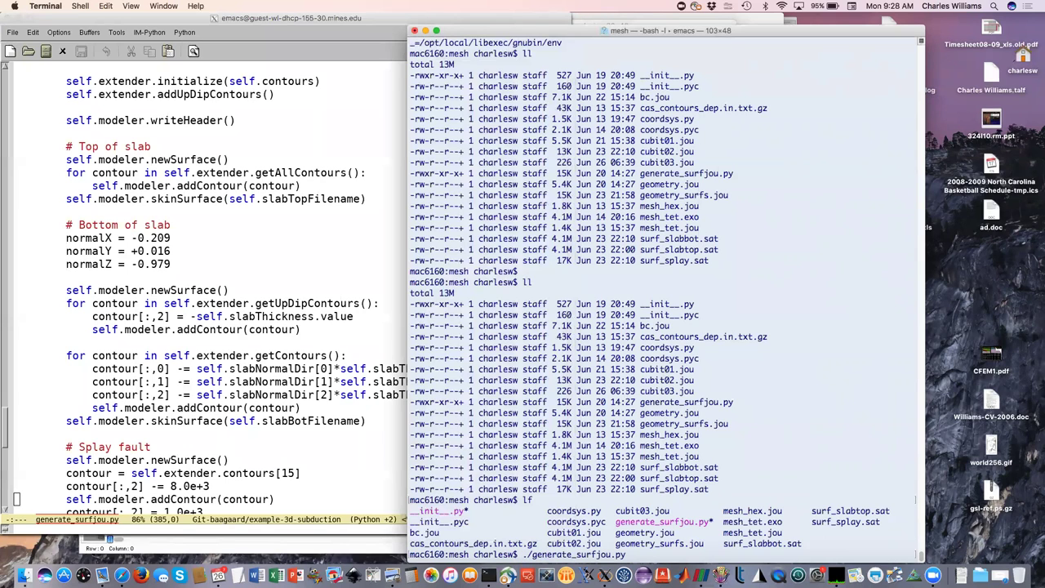
pyautogui.press('Return')
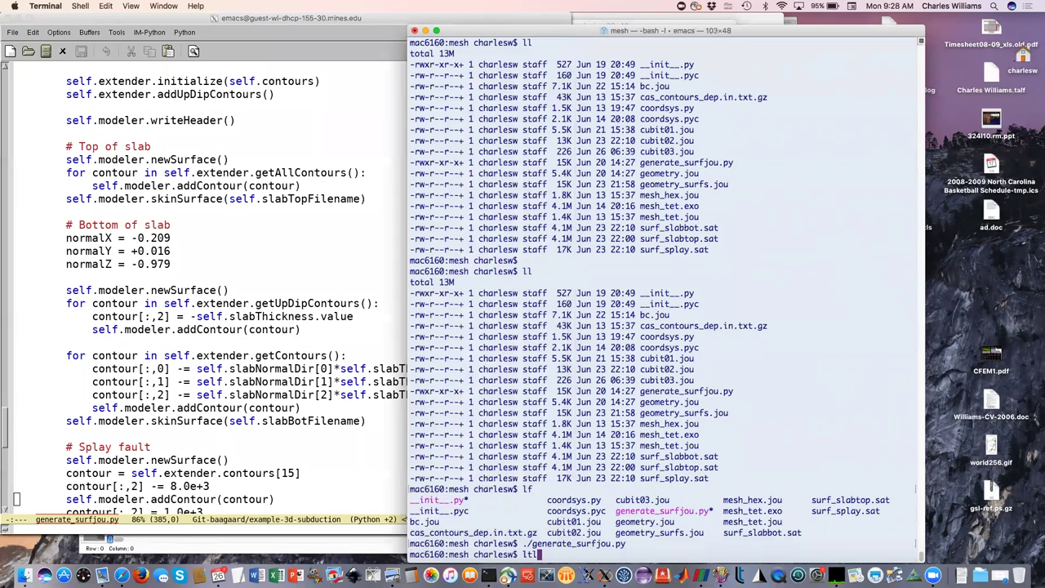
pyautogui.write('ltl')
pyautogui.press('Return')
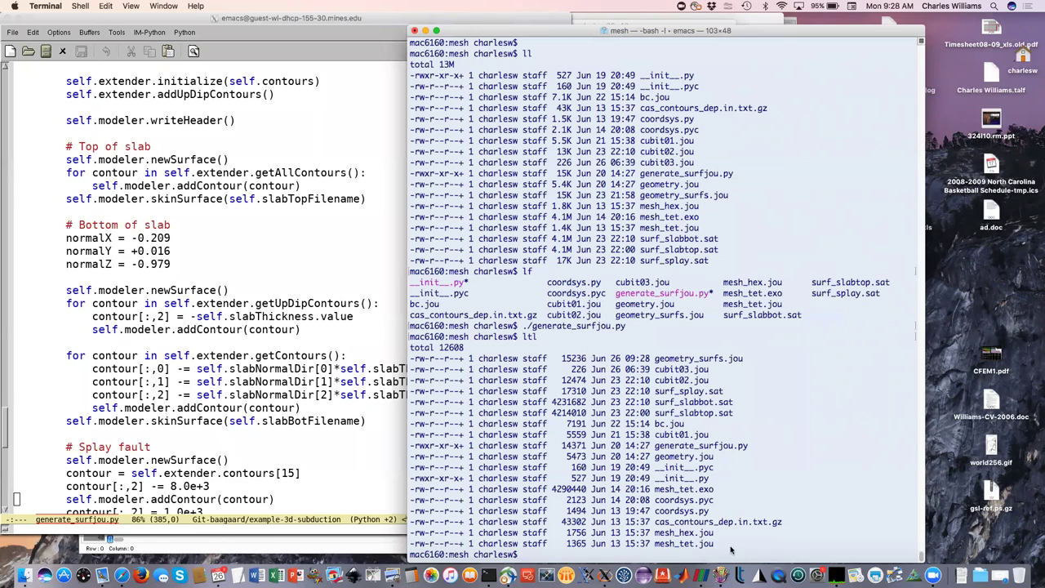
# - Launch Trelis, dismiss the tip of the day and set the working directory to the examples/3d/subduction/mesh folder
pyautogui.click(741, 572)
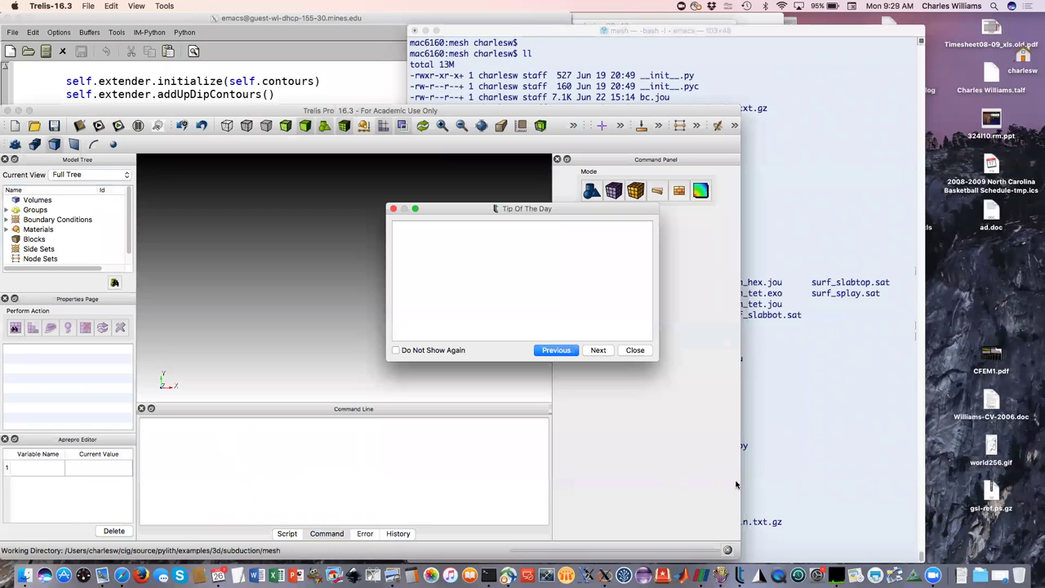
pyautogui.click(635, 349)
pyautogui.moveTo(620, 113); pyautogui.dragTo(633, 23)
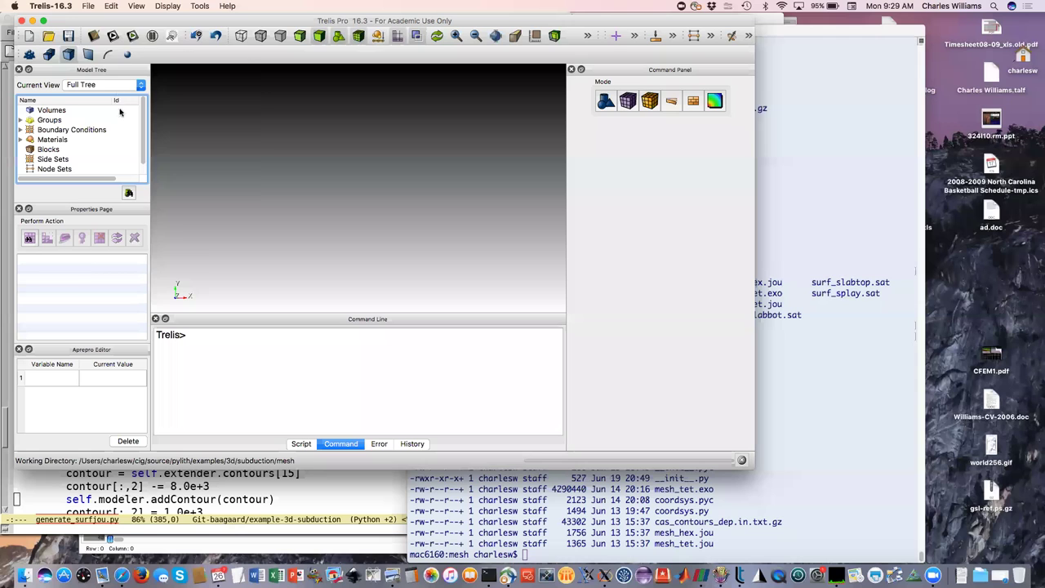
pyautogui.click(86, 7)
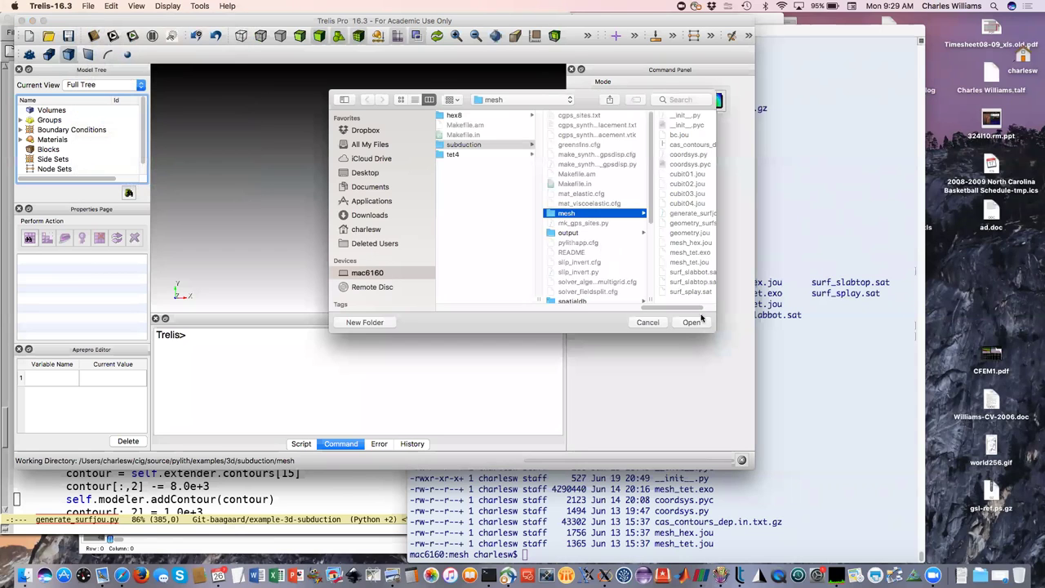
pyautogui.click(691, 322)
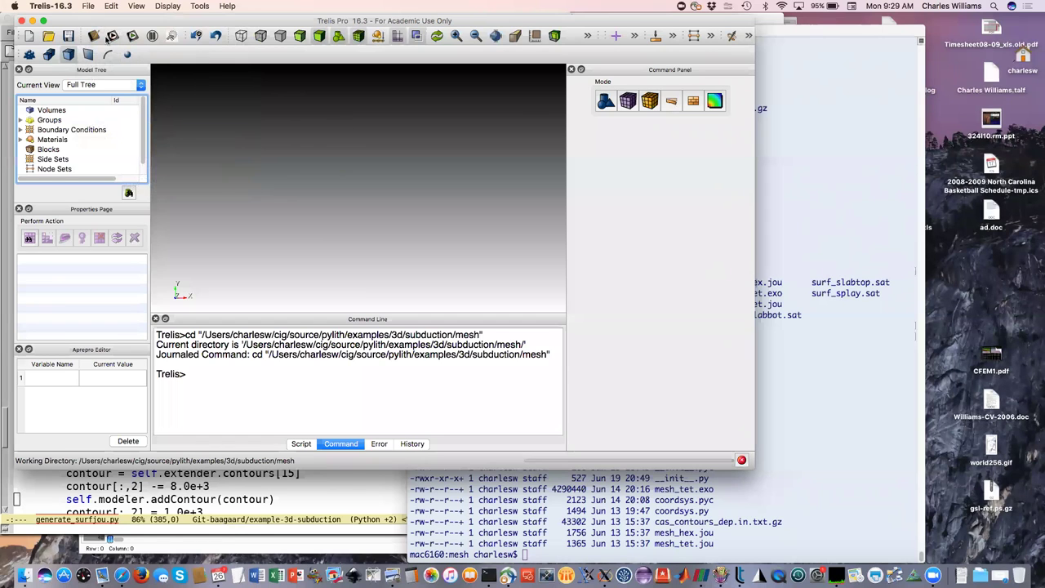
# - Open geometry_surfs.jou in the Journal Editor and enlarge and place its window beside the graphics view
pyautogui.click(131, 53)
pyautogui.moveTo(123, 36); pyautogui.dragTo(660, 31)
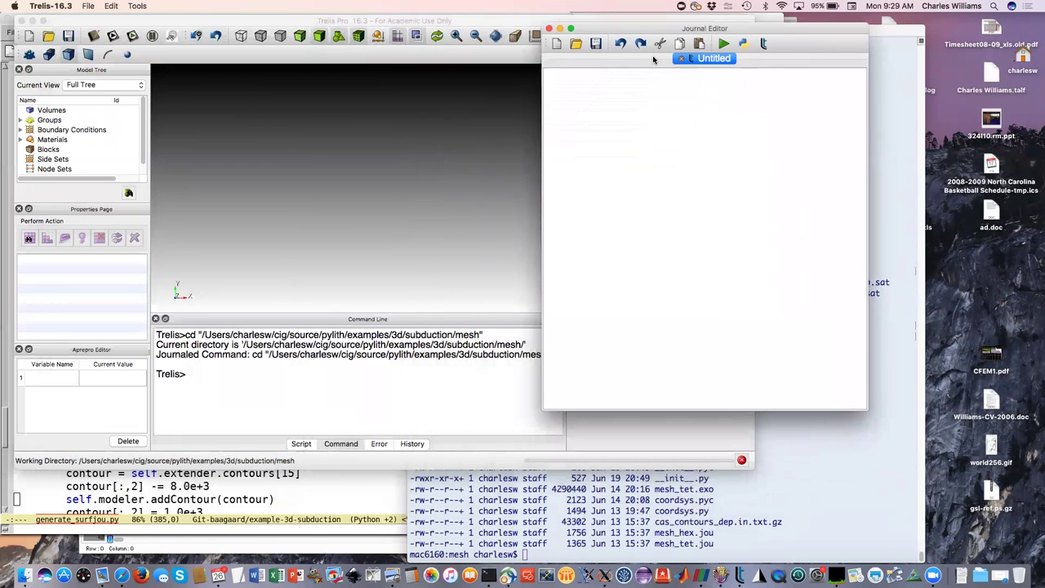
pyautogui.click(576, 43)
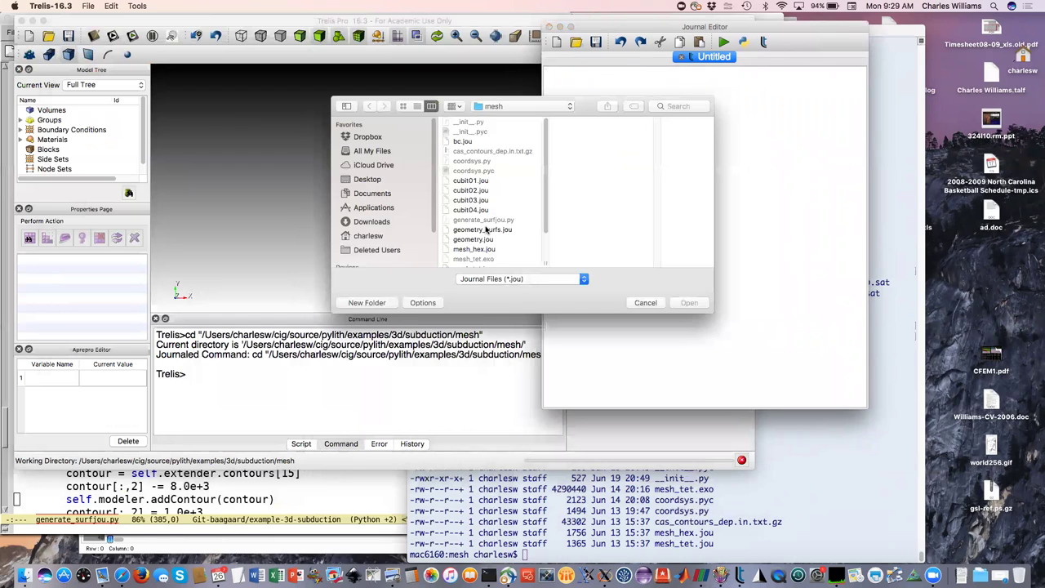
pyautogui.click(486, 231)
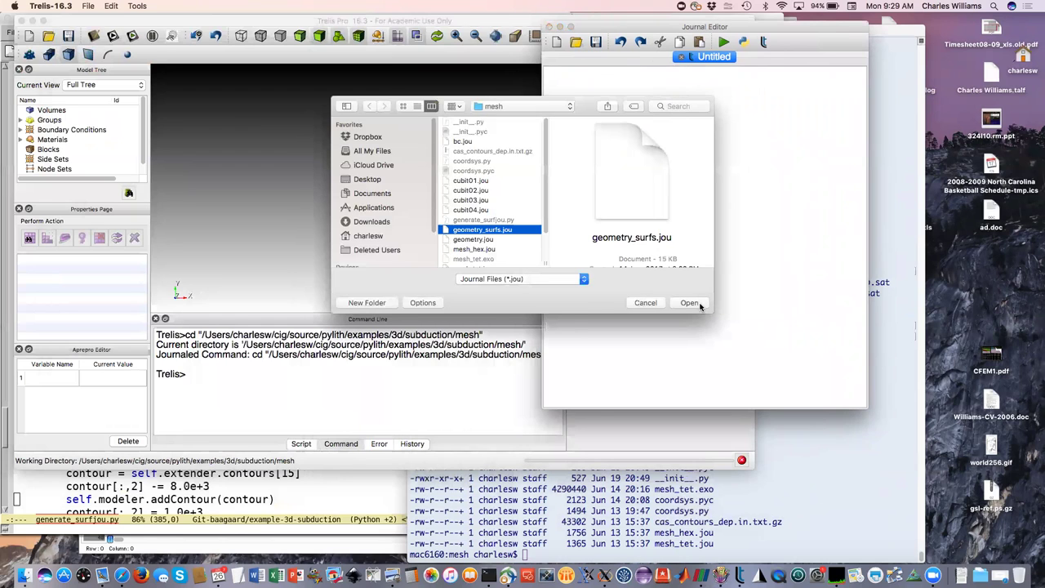
pyautogui.click(692, 303)
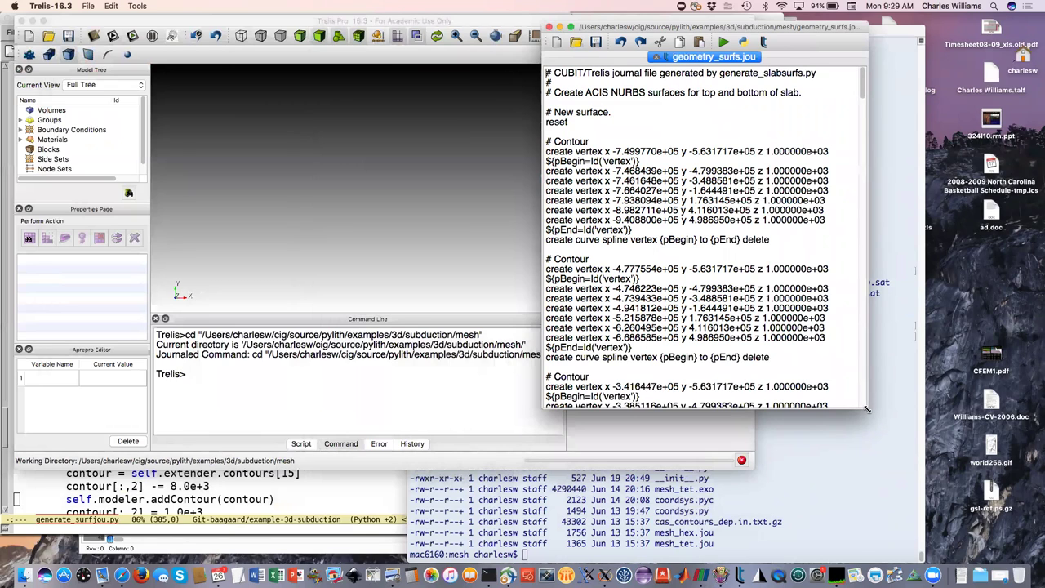
pyautogui.moveTo(865, 409); pyautogui.dragTo(977, 467)
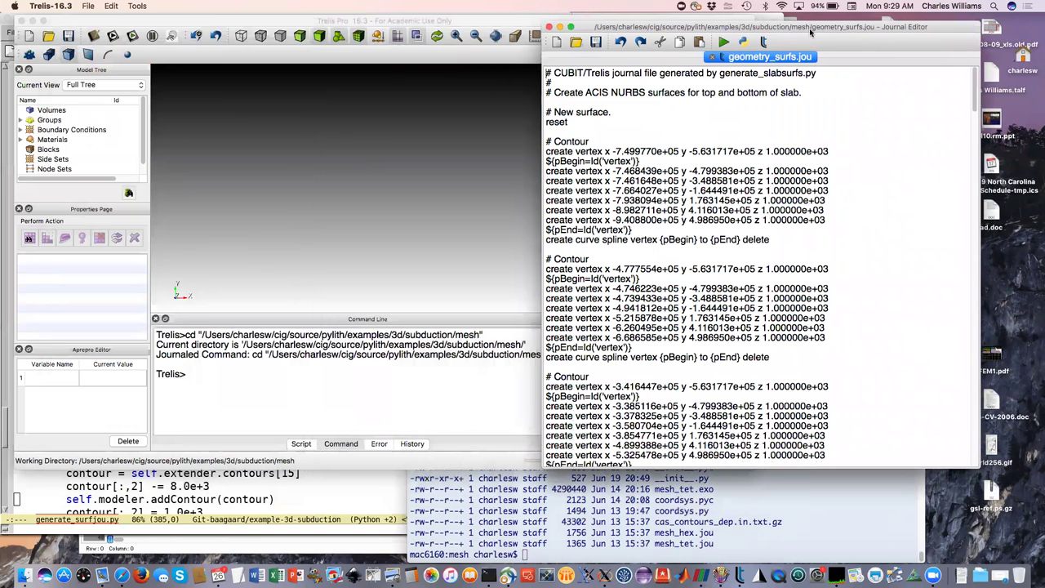
pyautogui.moveTo(848, 30); pyautogui.dragTo(888, 32)
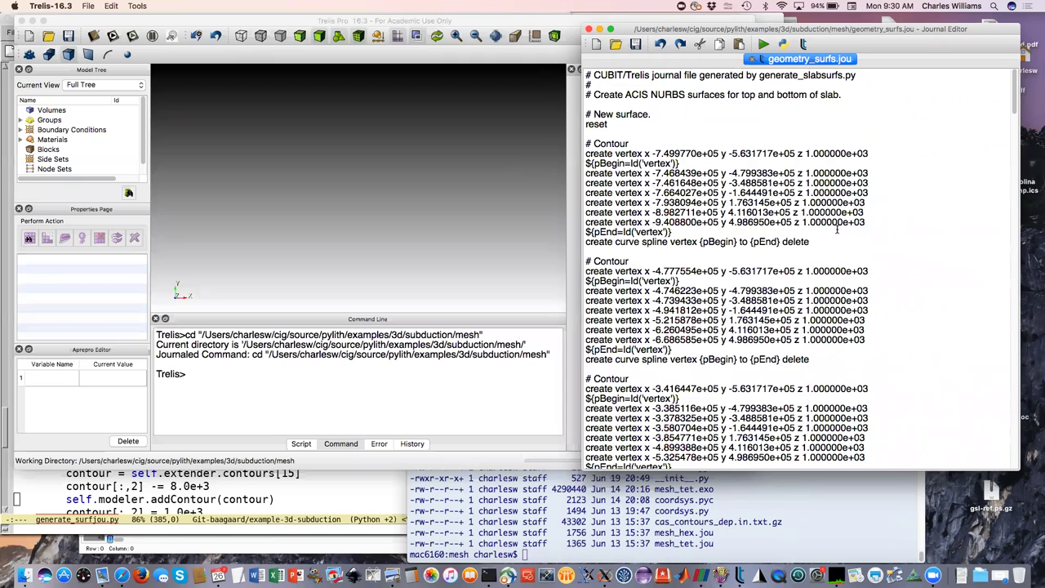
# - Play only the journal lines from the file header through the first contour's create curve spline command
pyautogui.moveTo(836, 237); pyautogui.dragTo(809, 242)
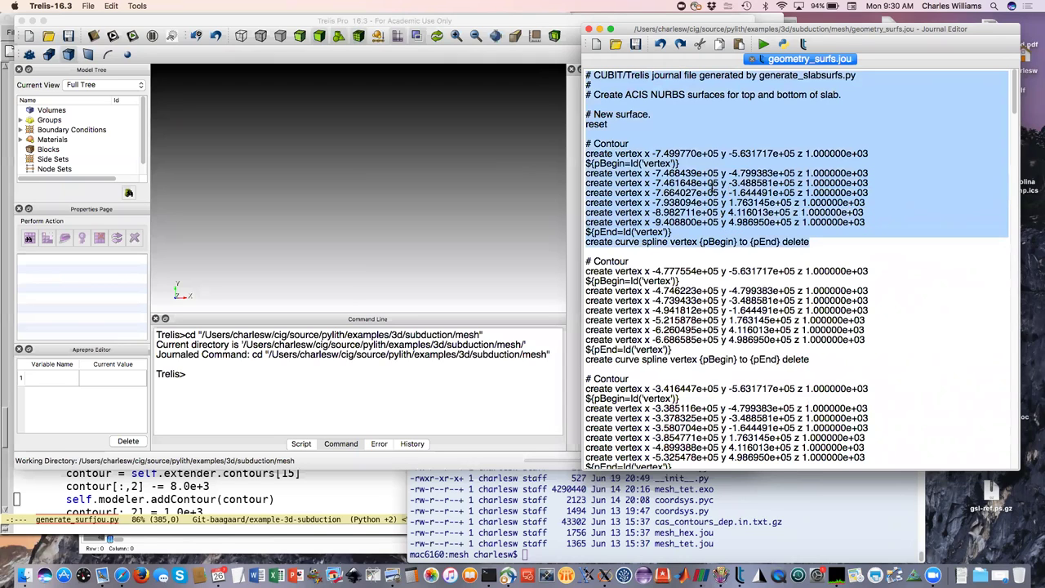
pyautogui.rightClick(743, 203)
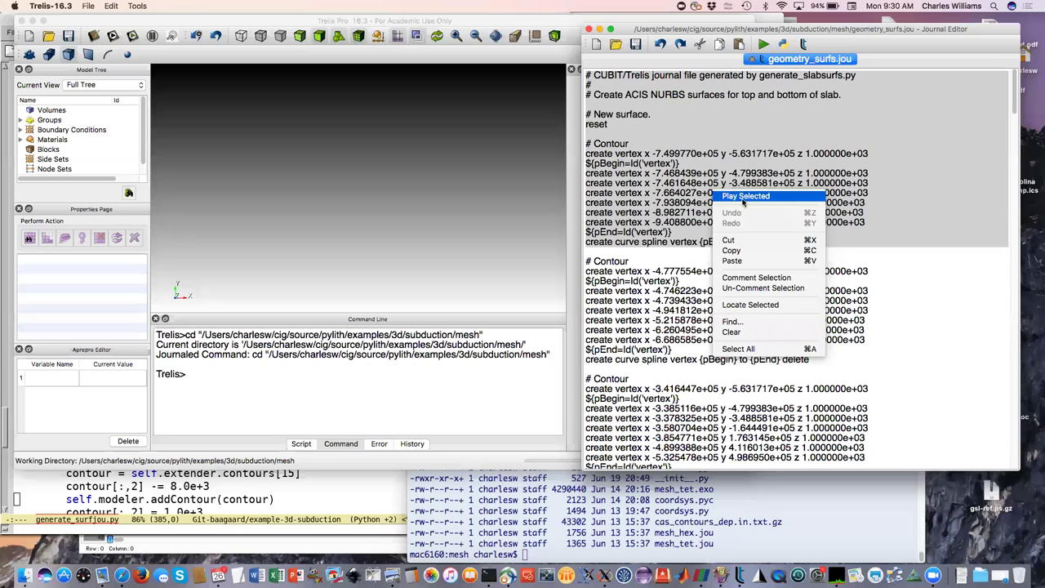
pyautogui.click(743, 196)
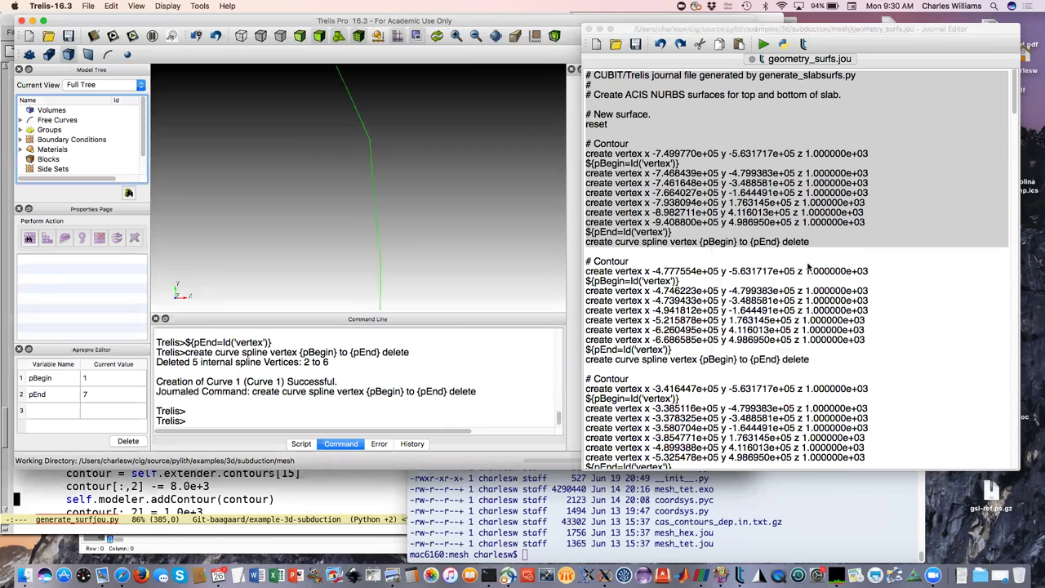
# - Play the journal lines from the second contour through the final slab-top contour's vertices at z -1.000000e+05
pyautogui.scroll(-3, 808, 265)
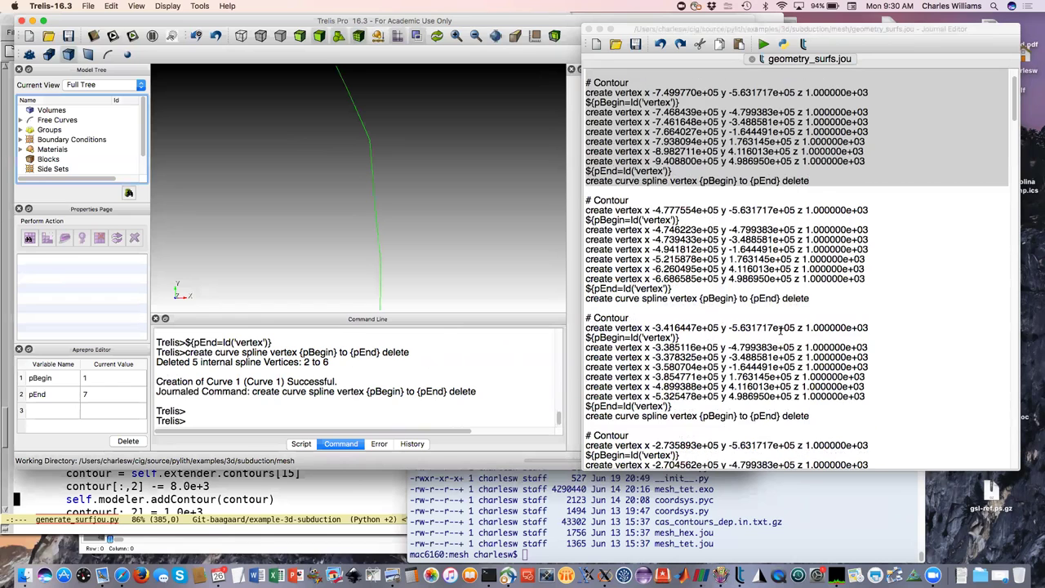
pyautogui.click(837, 405)
pyautogui.hotkey('shift', 'Down')
pyautogui.hotkey('shift', 'Down')
pyautogui.hotkey('shift', 'Down')
pyautogui.hotkey('shift', 'Down')
pyautogui.hotkey('shift', 'Down')
pyautogui.hotkey('shift', 'Down')
pyautogui.hotkey('shift', 'Down')
pyautogui.hotkey('shift', 'Down')
pyautogui.hotkey('shift', 'Down')
pyautogui.hotkey('shift', 'Down')
pyautogui.hotkey('shift', 'Down')
pyautogui.hotkey('shift', 'Down')
pyautogui.hotkey('shift', 'Down')
pyautogui.hotkey('shift', 'Down')
pyautogui.hotkey('shift', 'Down')
pyautogui.hotkey('shift', 'Down')
pyautogui.hotkey('shift', 'Down')
pyautogui.hotkey('shift', 'Down')
pyautogui.hotkey('shift', 'Down')
pyautogui.hotkey('shift', 'Down')
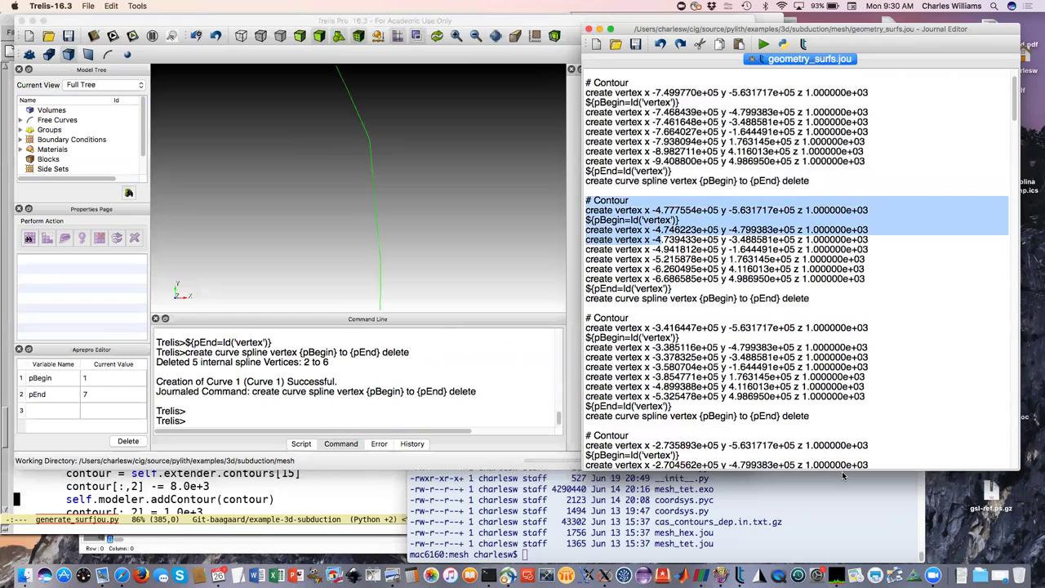
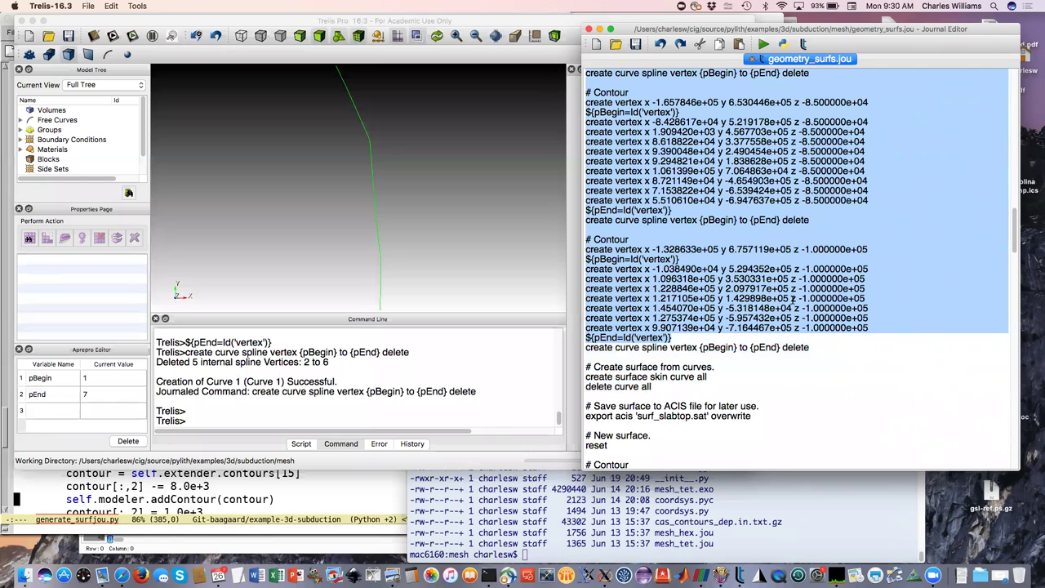
pyautogui.rightClick(791, 299)
pyautogui.click(808, 308)
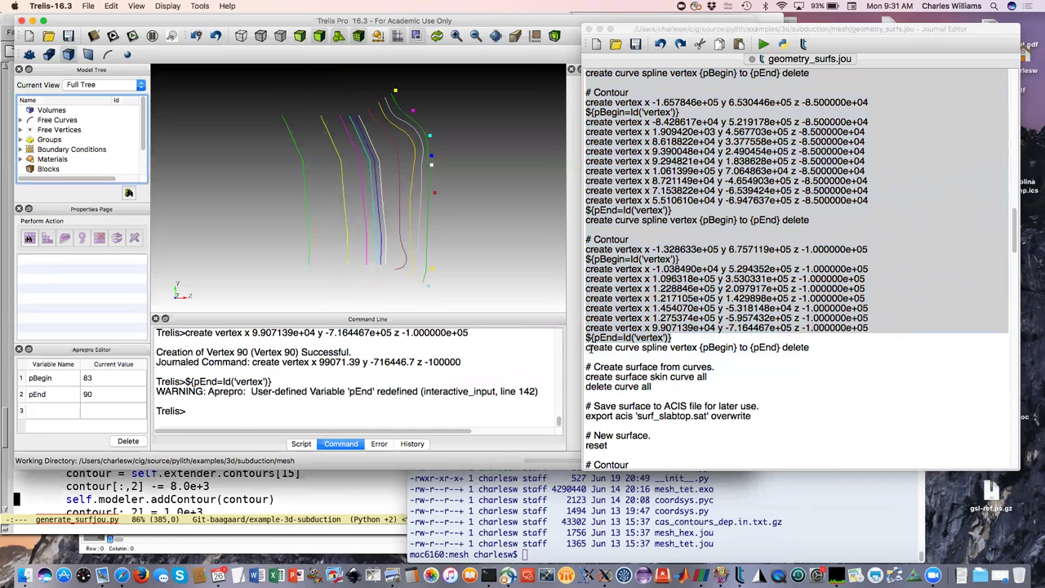
# - Play the final slab-top contour's create curve spline line and inspect the contour curves in 3D
pyautogui.click(588, 346)
pyautogui.rightClick(587, 346)
pyautogui.click(645, 356)
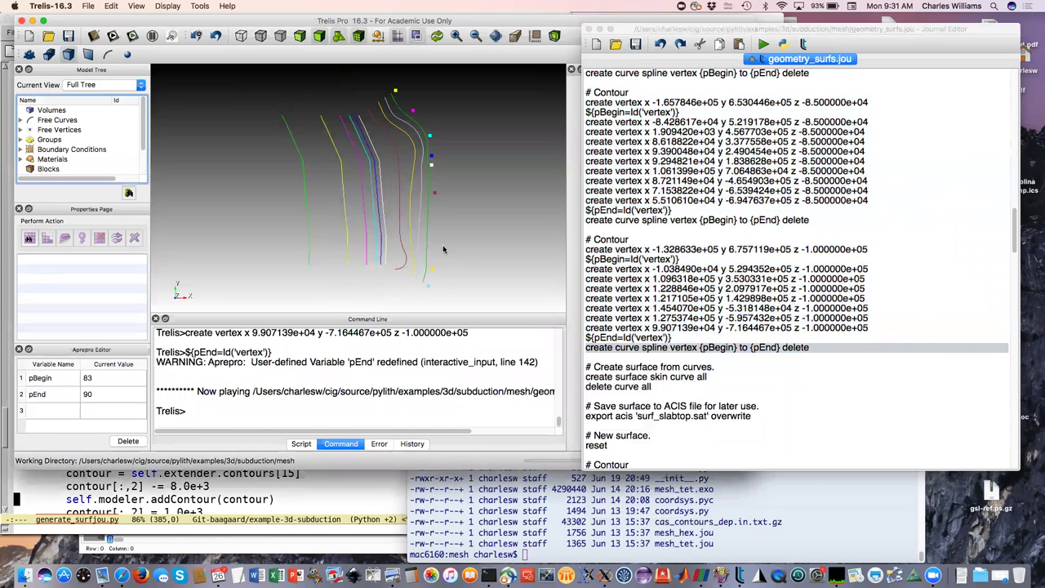
pyautogui.click(422, 196)
pyautogui.moveTo(422, 196); pyautogui.dragTo(272, 159)
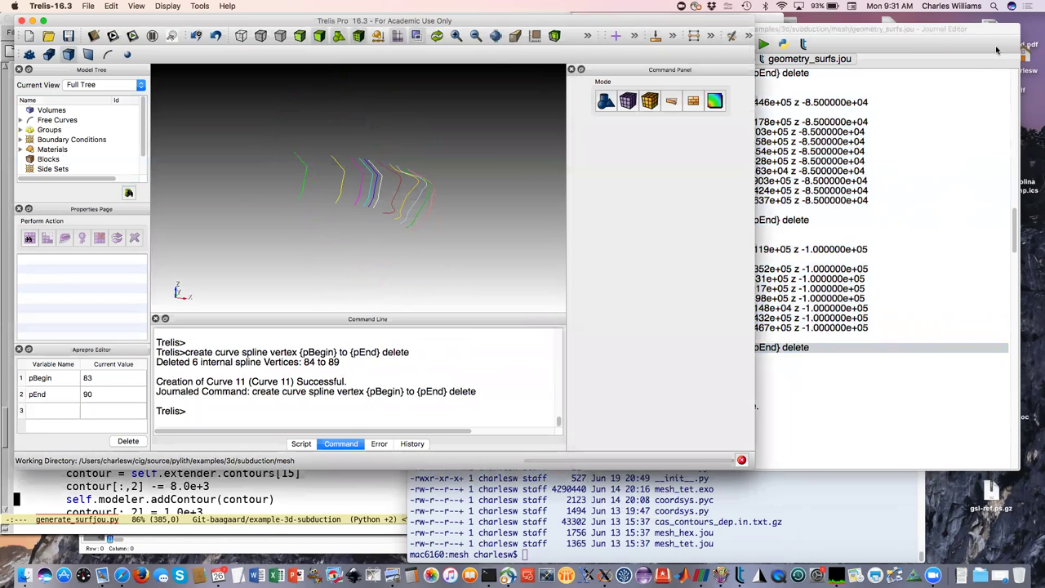
# - Play the slab-top section's create surface skin curve all line and inspect the skinned surface in 3D
pyautogui.click(929, 49)
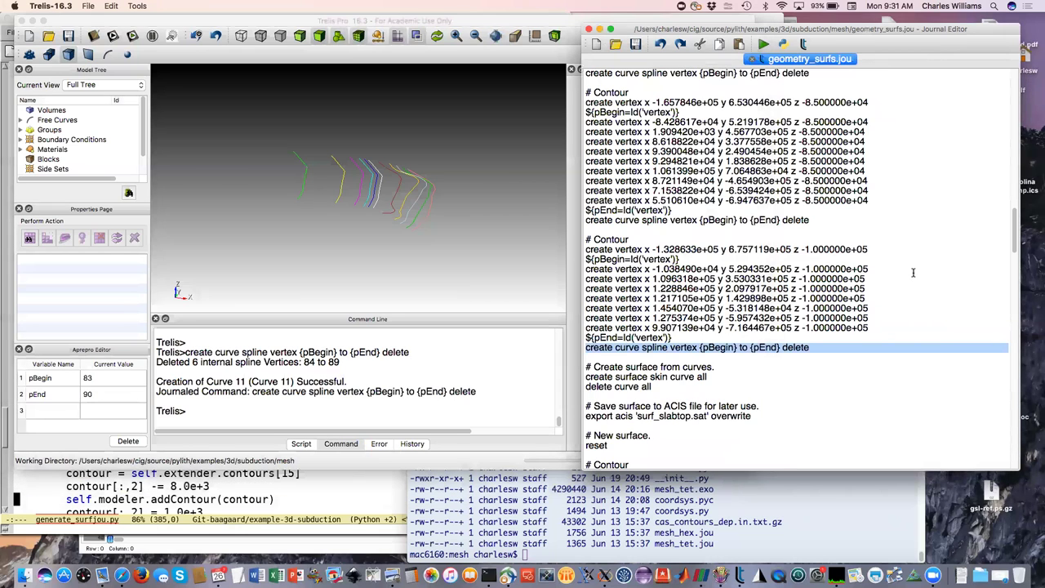
pyautogui.scroll(-1, 719, 362)
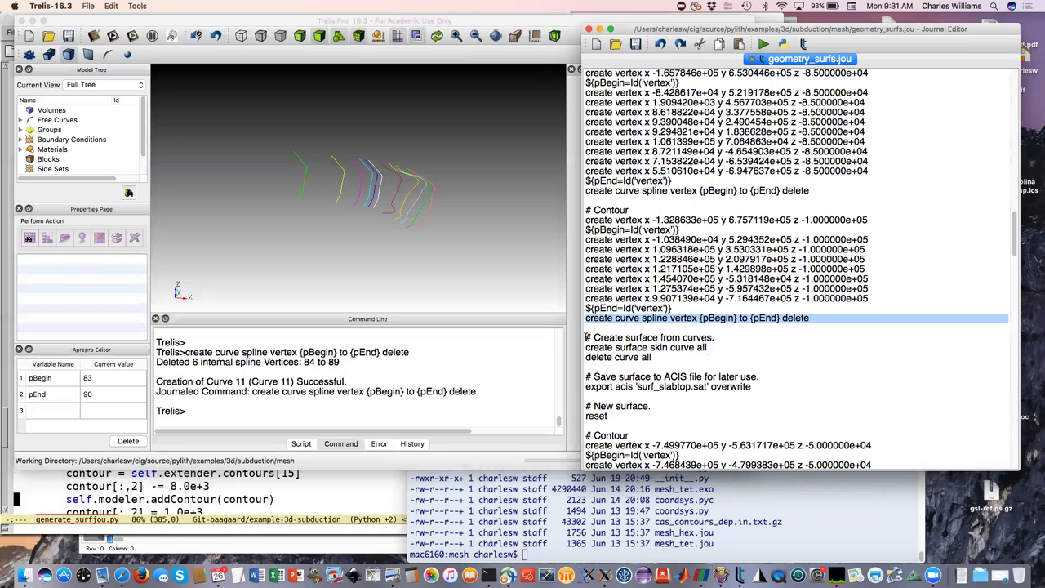
pyautogui.click(586, 337)
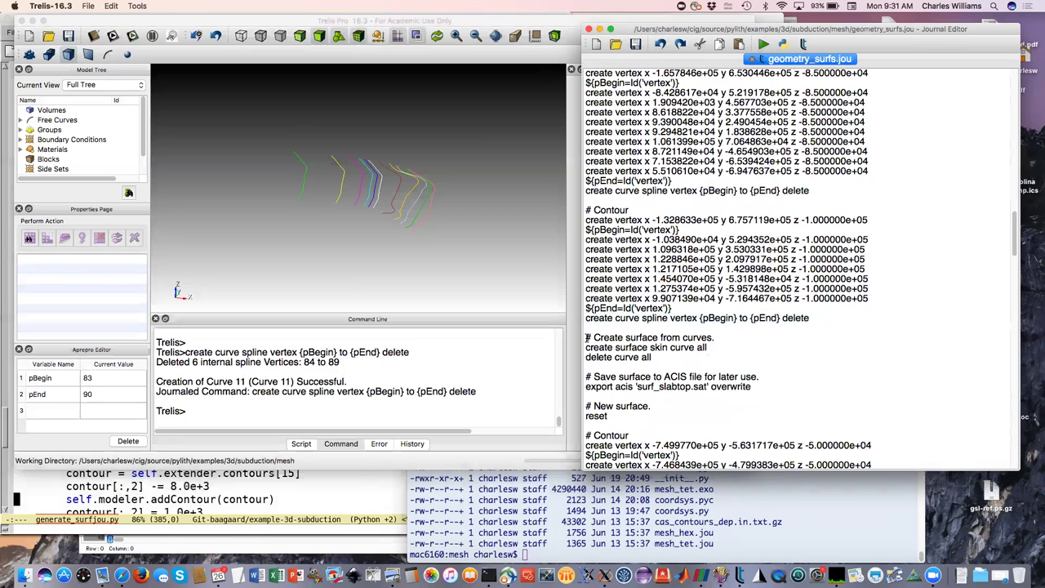
pyautogui.moveTo(587, 337); pyautogui.dragTo(684, 351)
pyautogui.rightClick(684, 351)
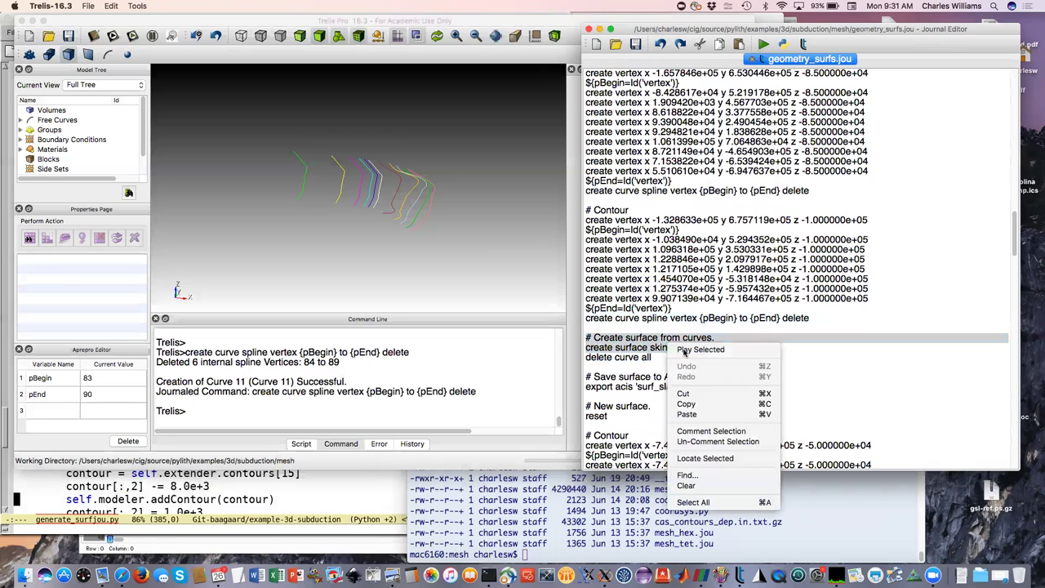
pyautogui.click(700, 349)
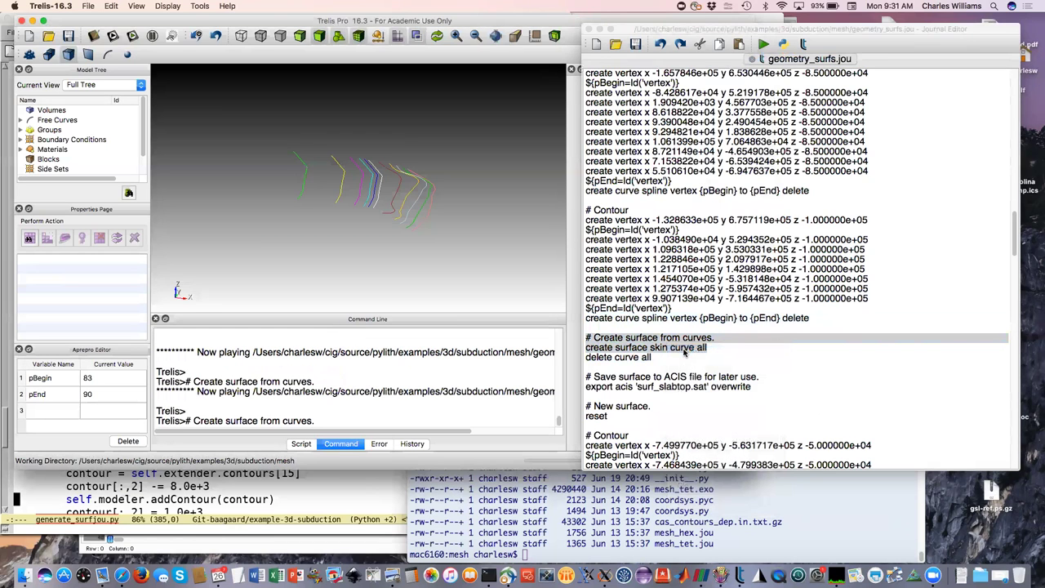
pyautogui.moveTo(443, 280)
pyautogui.mouseDown()
pyautogui.moveTo(415, 276)
pyautogui.moveTo(439, 287)
pyautogui.mouseUp()
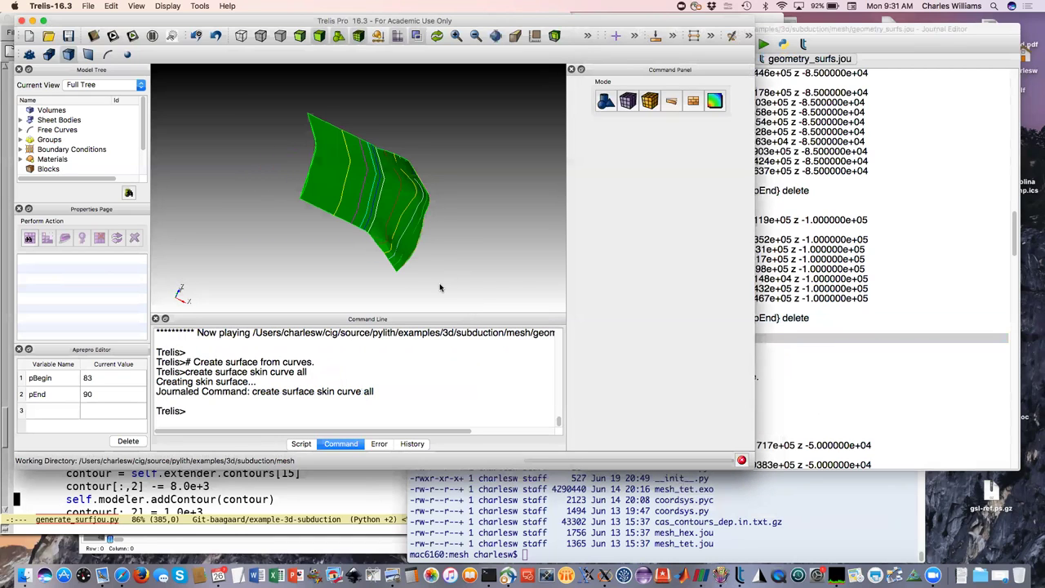
pyautogui.moveTo(448, 223); pyautogui.dragTo(459, 245)
# - Play only the delete curve all line to remove the slab-top contour curves
pyautogui.click(859, 31)
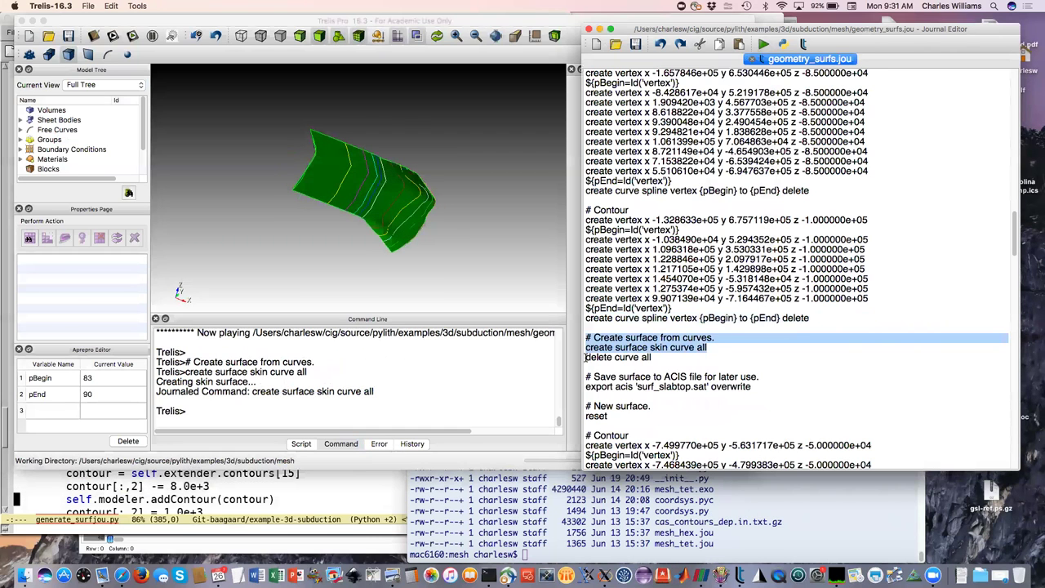
pyautogui.moveTo(584, 357); pyautogui.dragTo(657, 360)
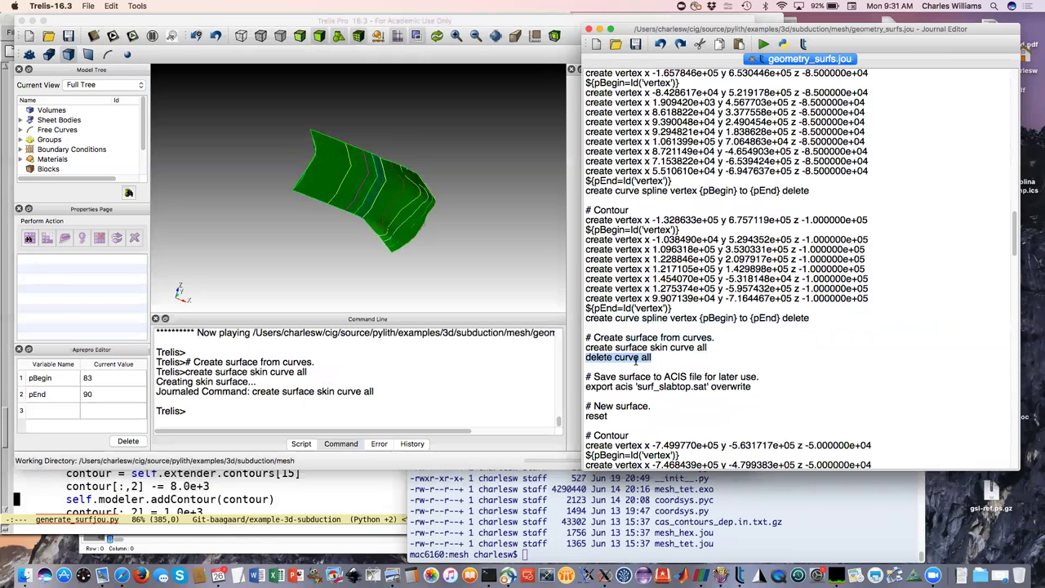
pyautogui.rightClick(645, 360)
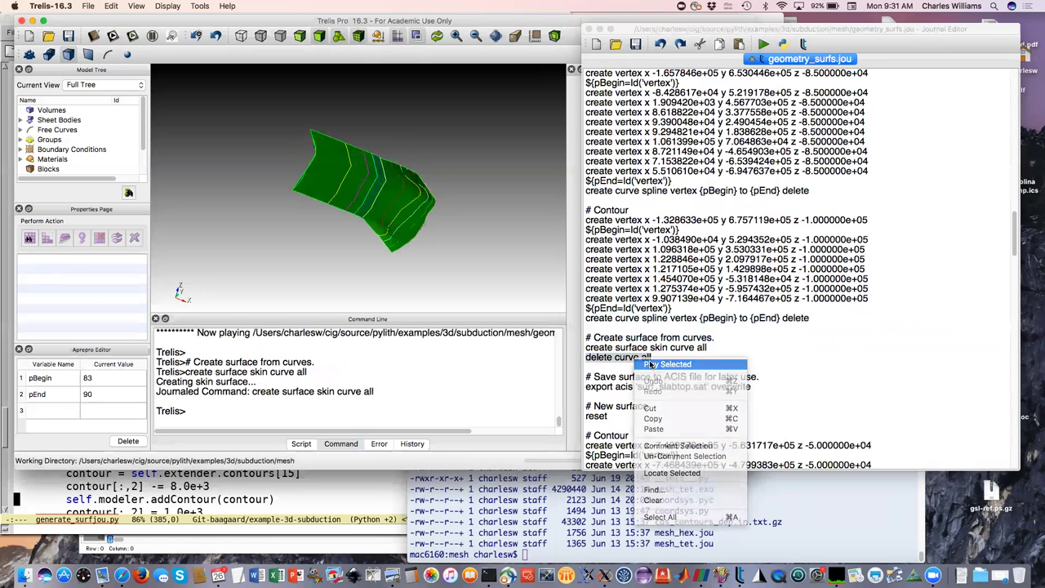
pyautogui.click(652, 364)
# - Play the journal lines that export the slab-top surface to the ACIS file surf_slabtop.sat with overwrite
pyautogui.scroll(-1, 721, 359)
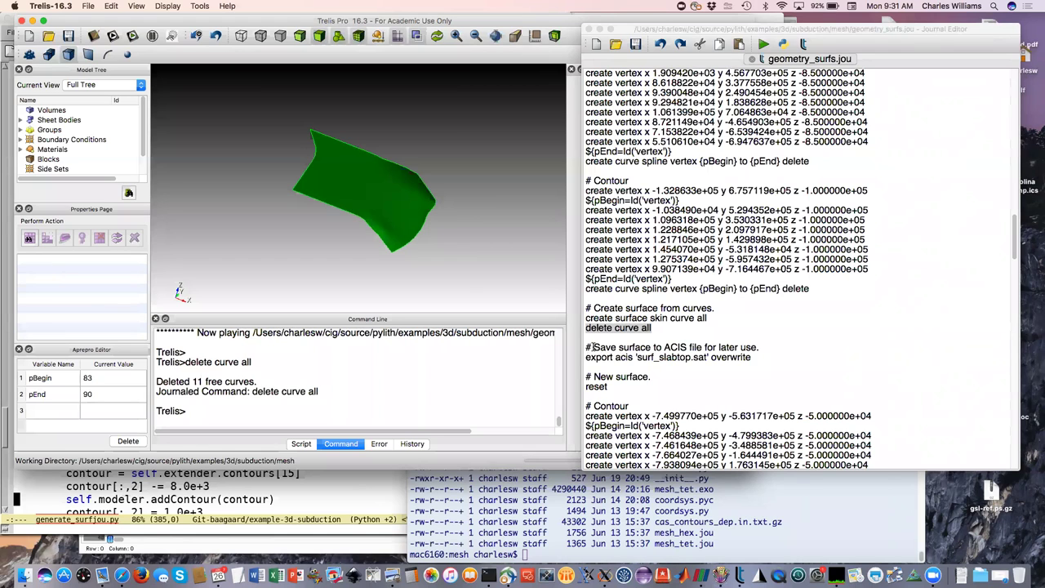
pyautogui.click(766, 363)
pyautogui.moveTo(585, 347); pyautogui.dragTo(767, 366)
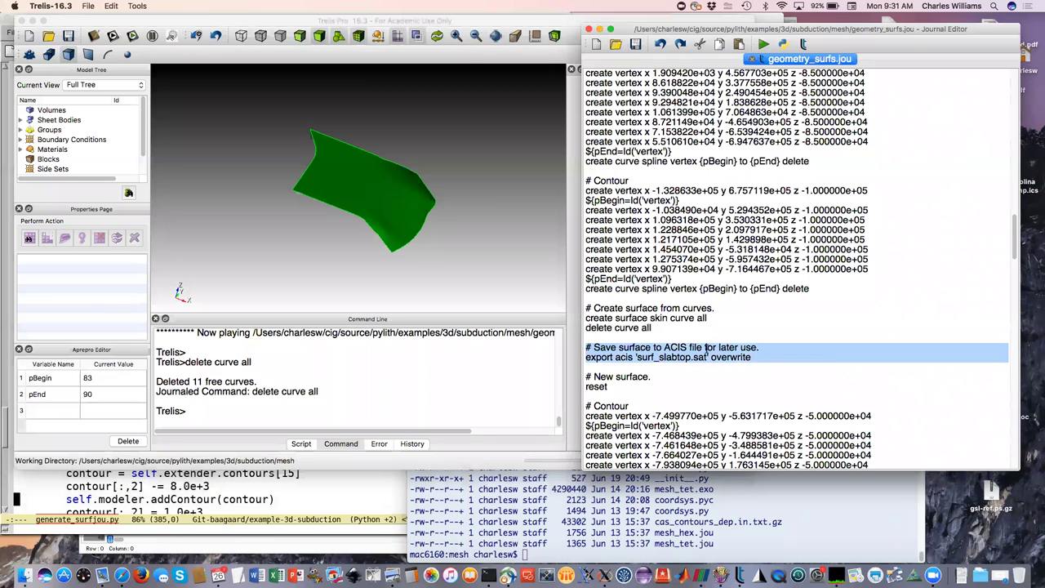
pyautogui.rightClick(707, 349)
pyautogui.click(720, 356)
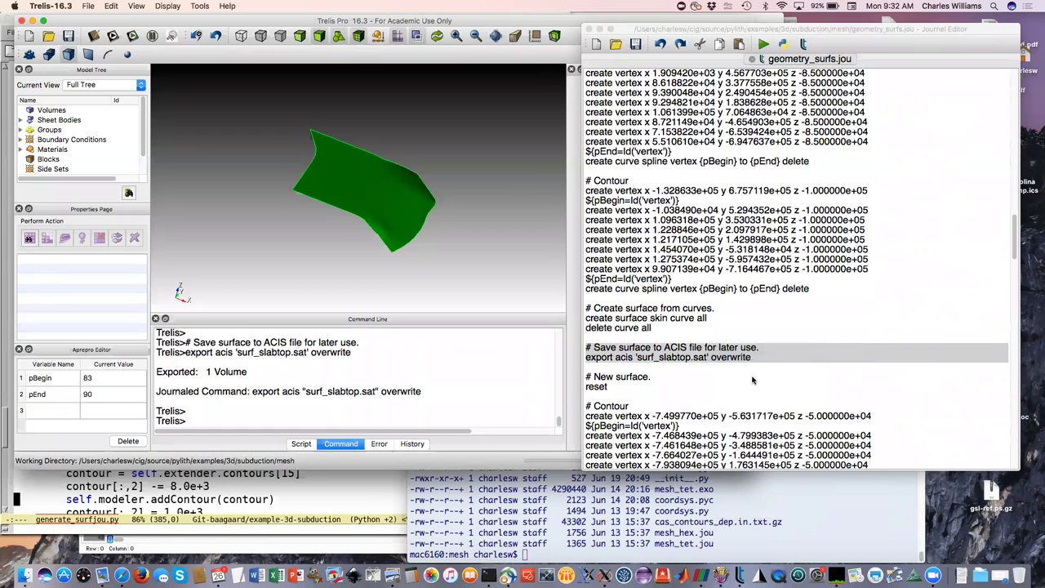
# - Play the whole slab-bottom section, from the reset after the slab-top export through the export of surf_slabbot.sat
pyautogui.scroll(-3, 752, 379)
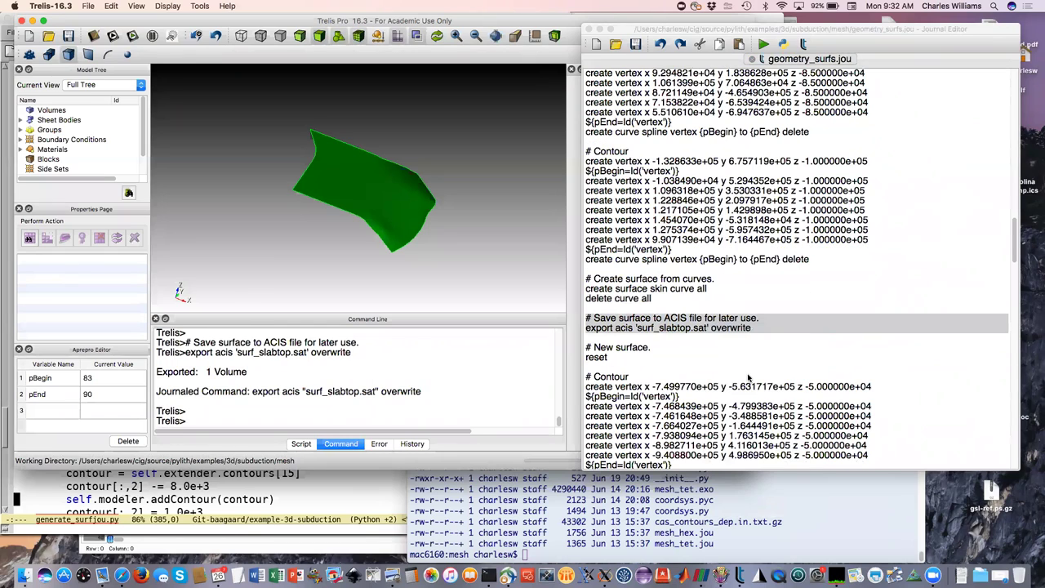
pyautogui.scroll(-6, 749, 378)
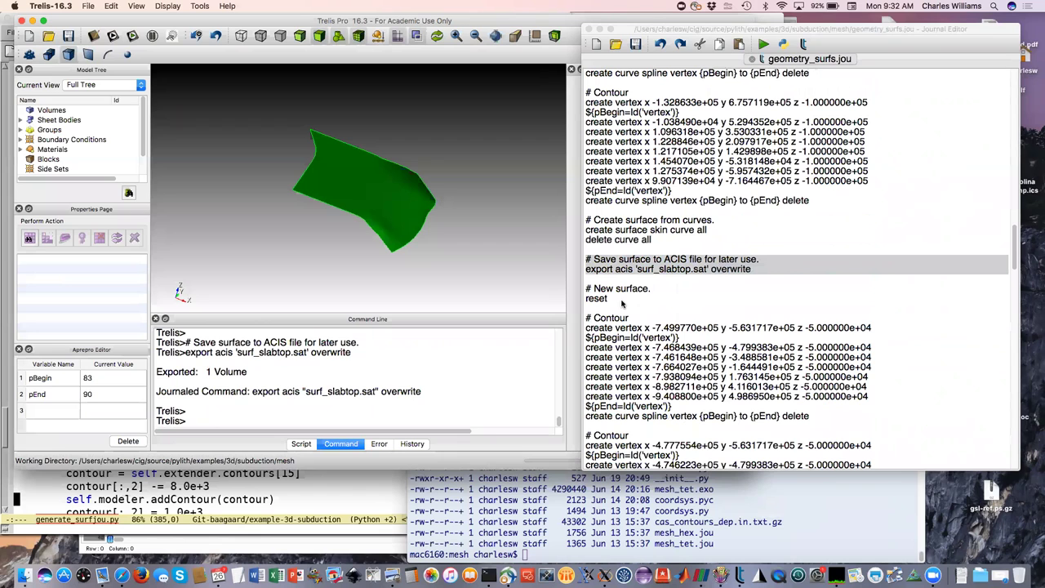
pyautogui.moveTo(586, 289); pyautogui.dragTo(826, 418)
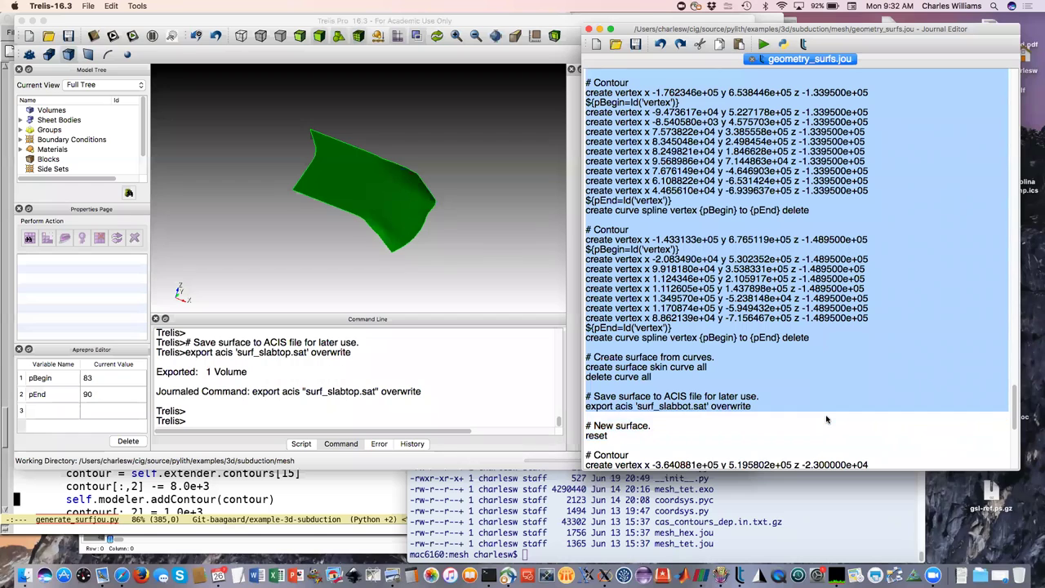
pyautogui.rightClick(730, 399)
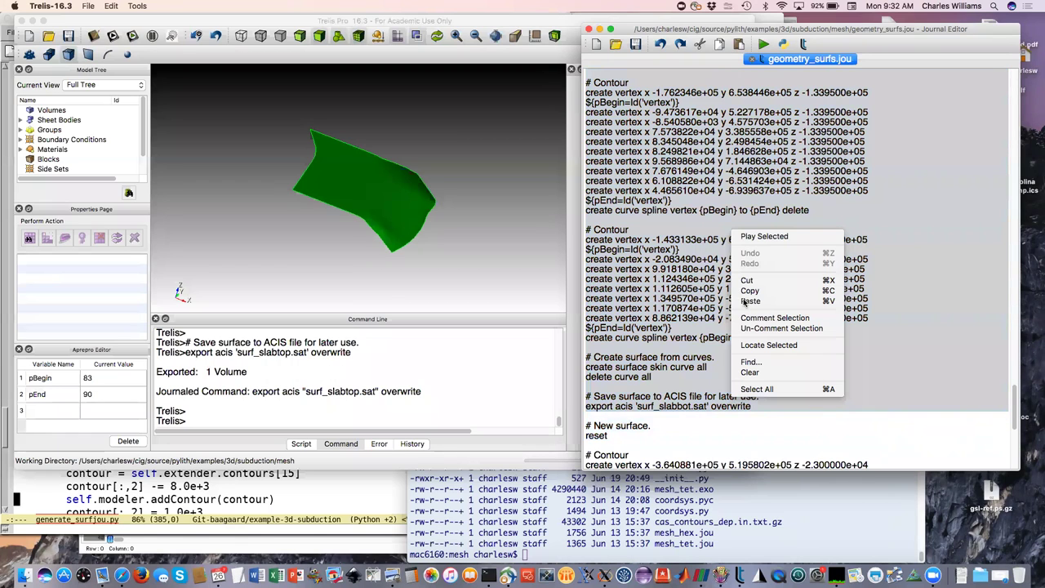
pyautogui.click(759, 237)
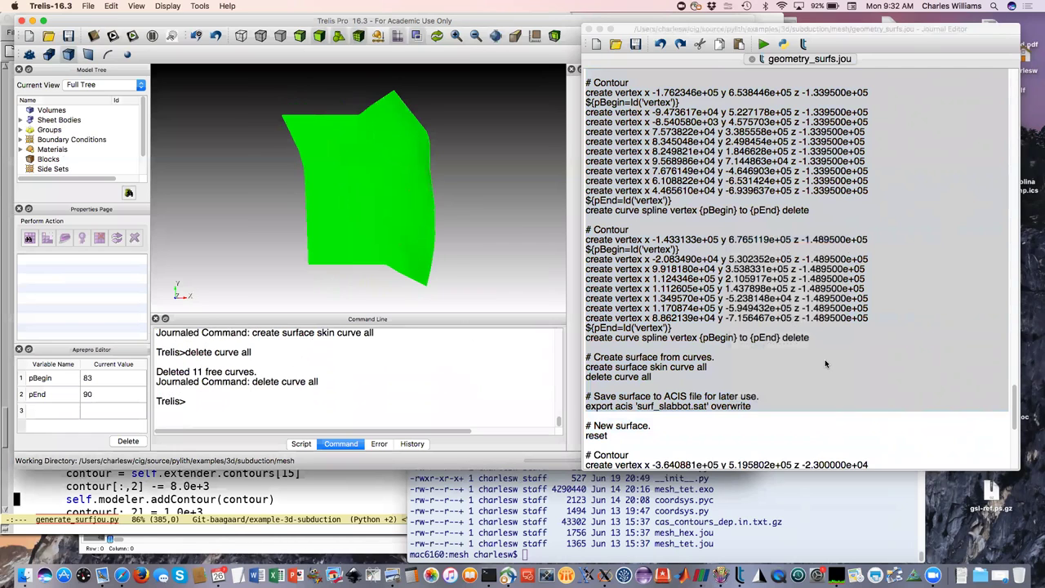
# - Play the splay section from its reset through the second contour's create curve spline line at z 1.000000e+03
pyautogui.scroll(-6, 825, 364)
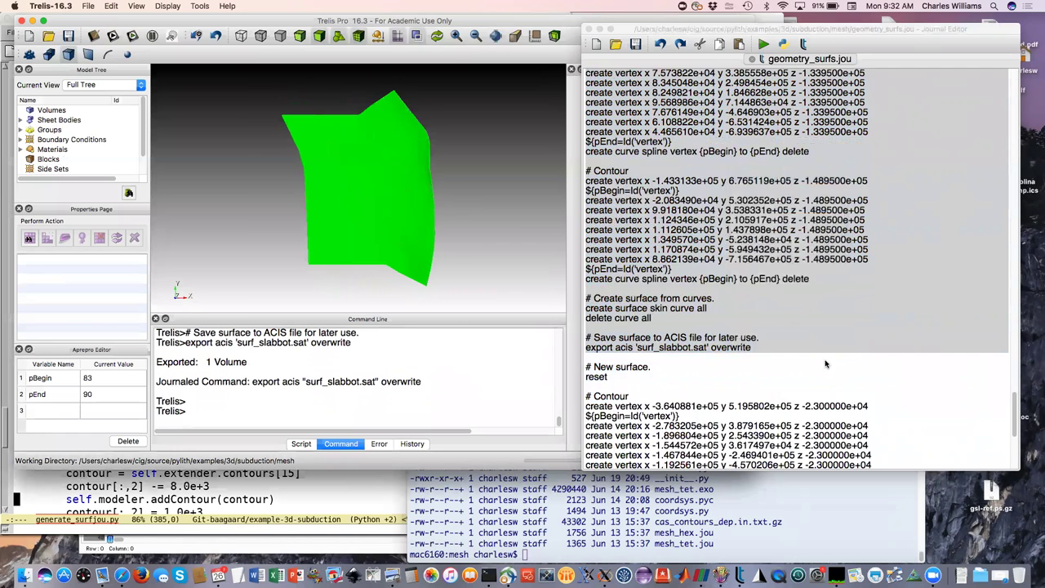
pyautogui.scroll(-4, 826, 364)
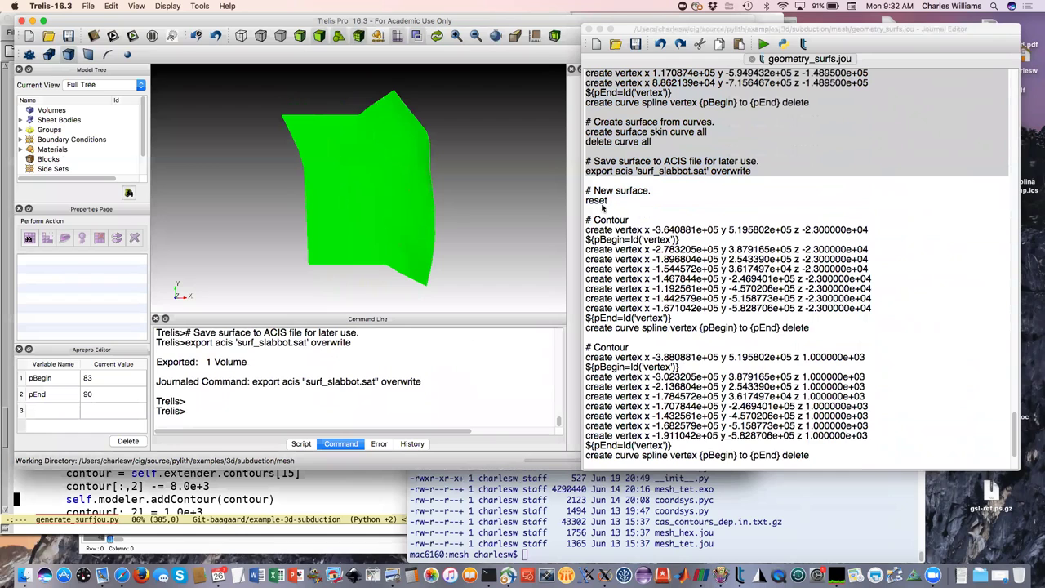
pyautogui.moveTo(588, 190); pyautogui.dragTo(816, 455)
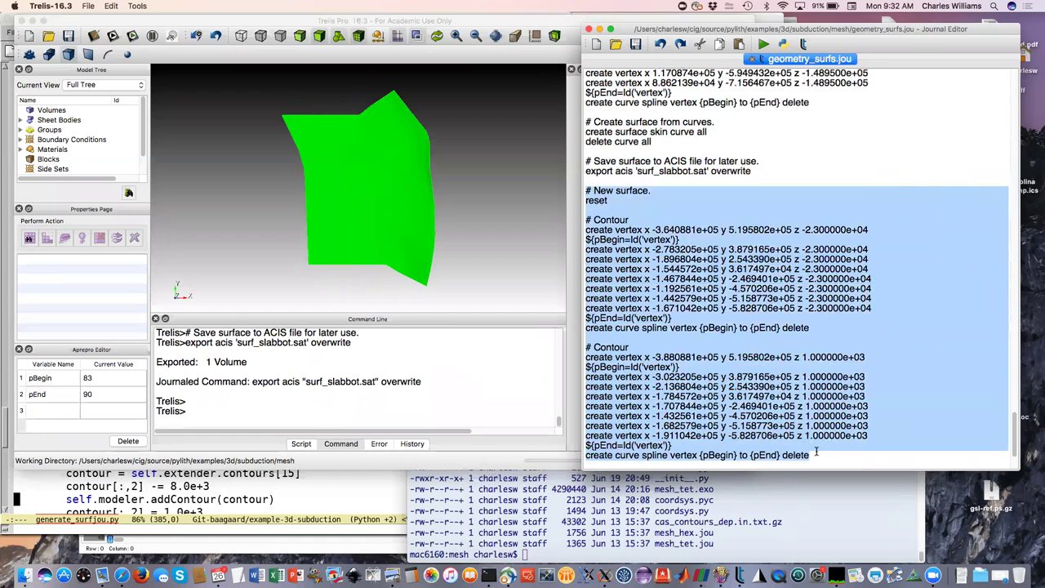
pyautogui.rightClick(780, 420)
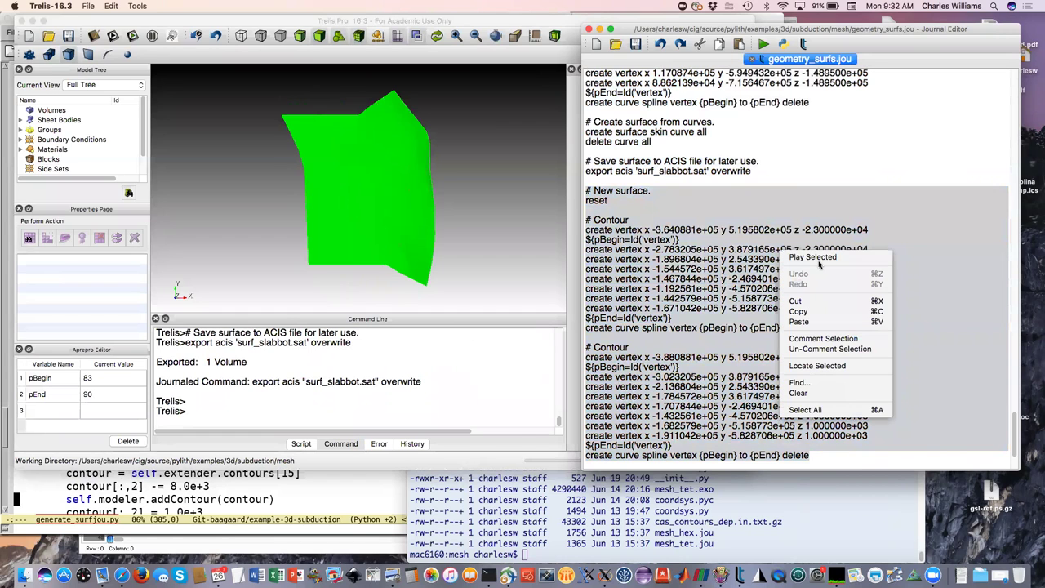
pyautogui.click(820, 259)
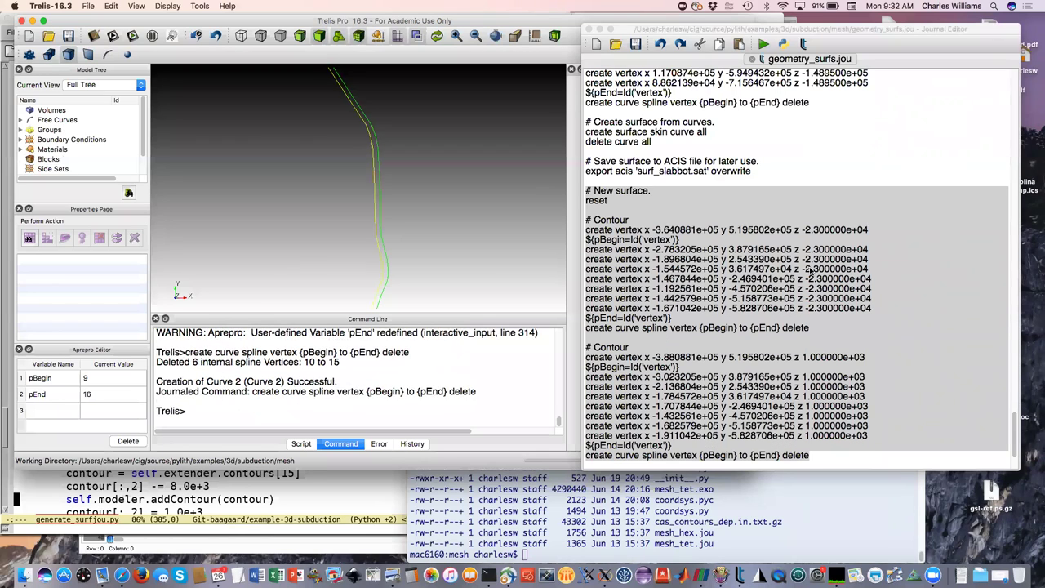
# - Play the remaining splay lines that skin the surface, delete the curves and export surf_splay.sat, and inspect the surface in 3D
pyautogui.scroll(-3, 809, 272)
pyautogui.scroll(-2, 734, 384)
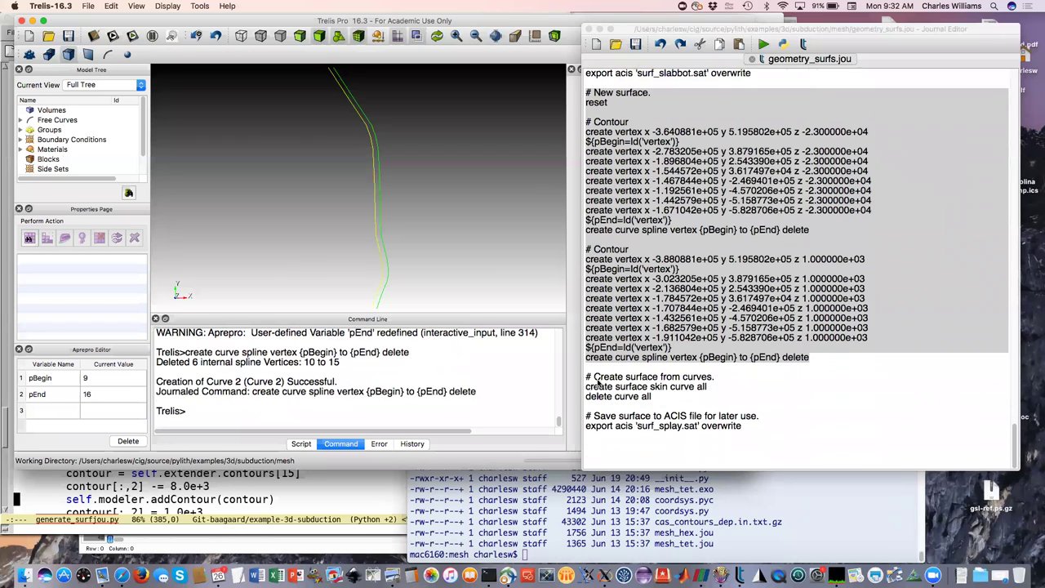
pyautogui.moveTo(586, 377); pyautogui.dragTo(746, 431)
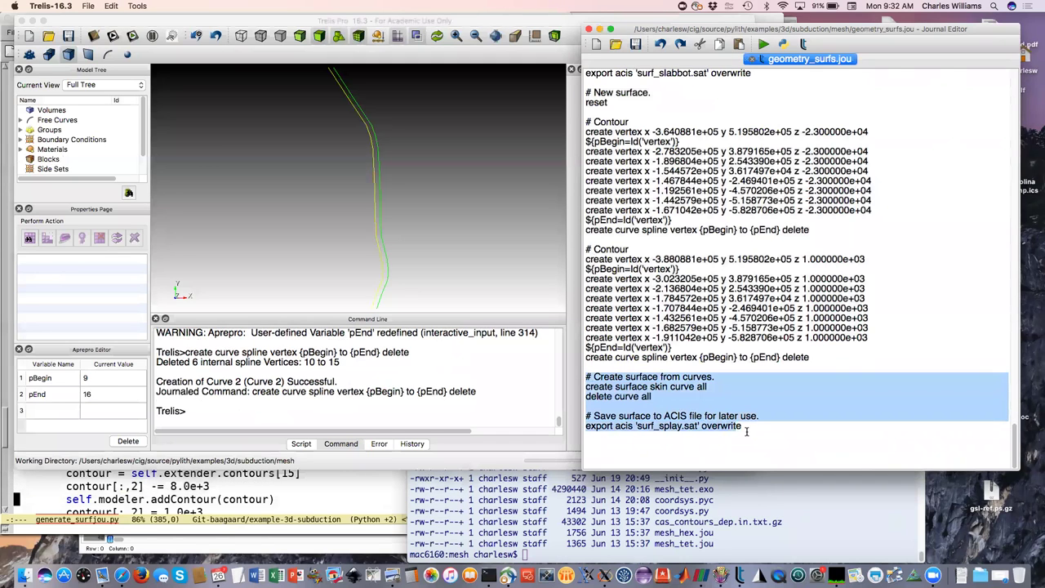
pyautogui.rightClick(716, 417)
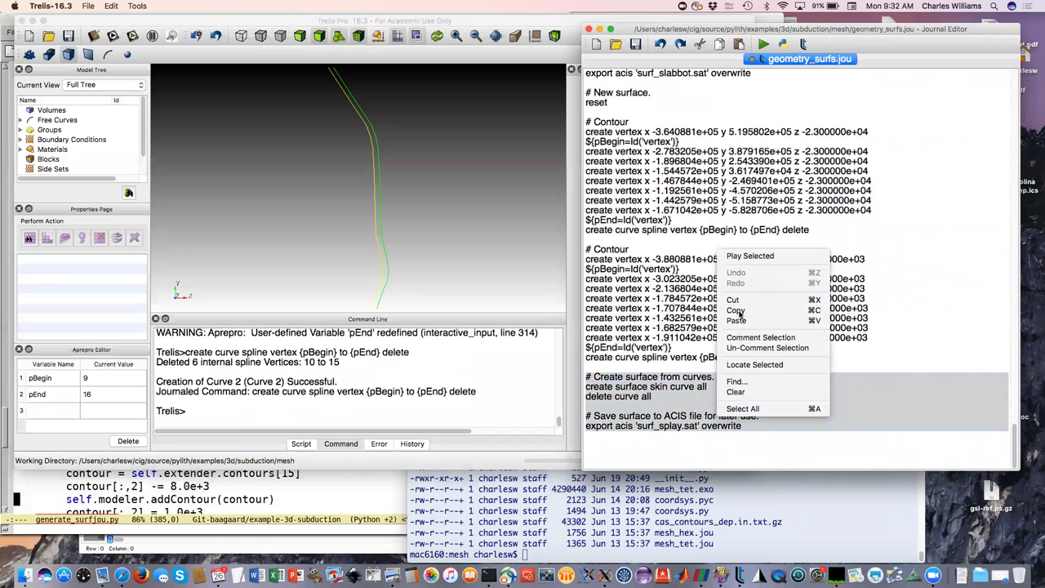
pyautogui.click(741, 256)
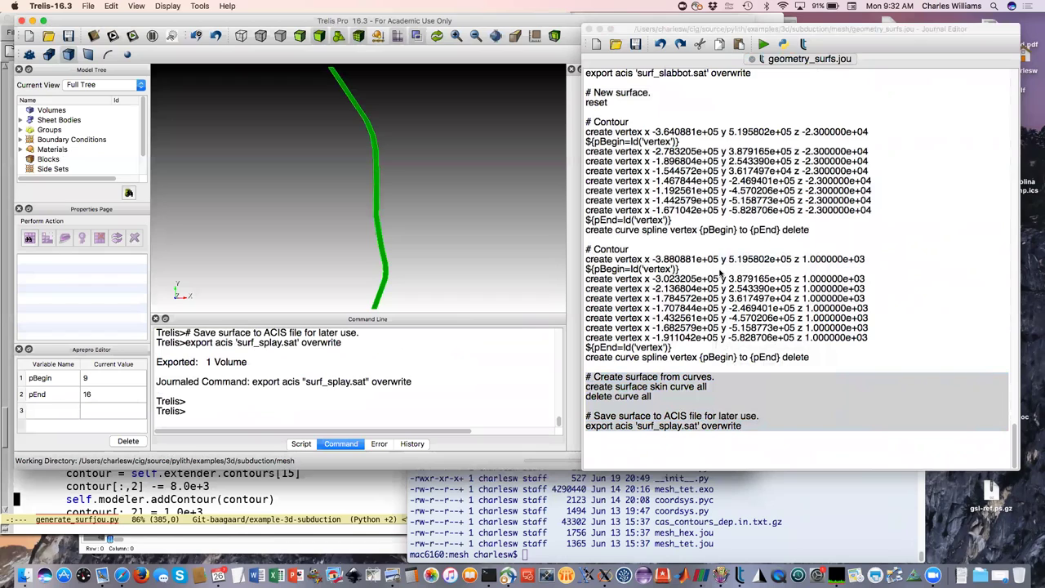
pyautogui.moveTo(516, 279); pyautogui.dragTo(475, 249)
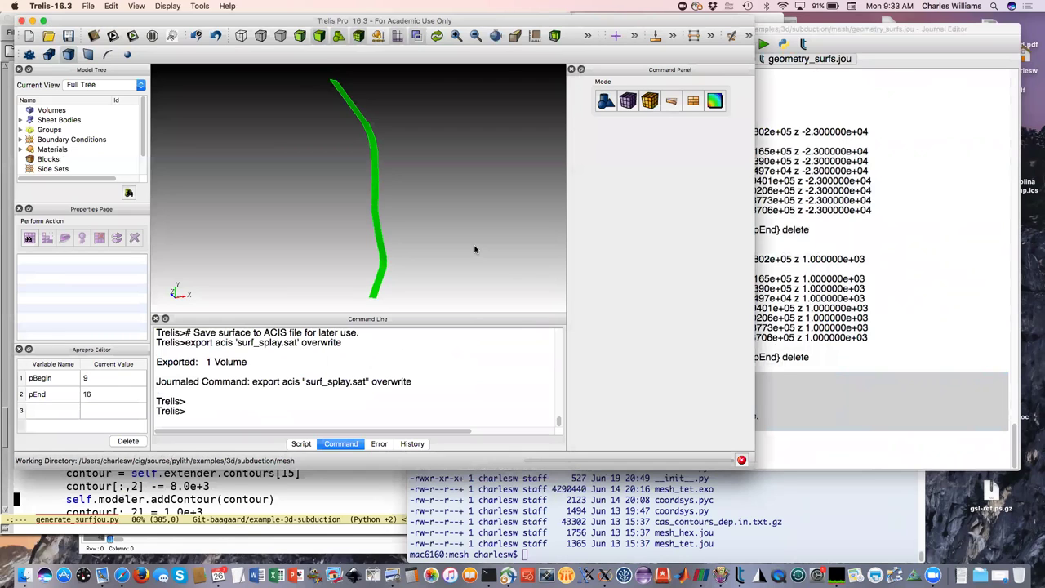
# - Open geometry.jou from the mesh folder in the Journal Editor alongside geometry_surfs.jou
pyautogui.click(932, 33)
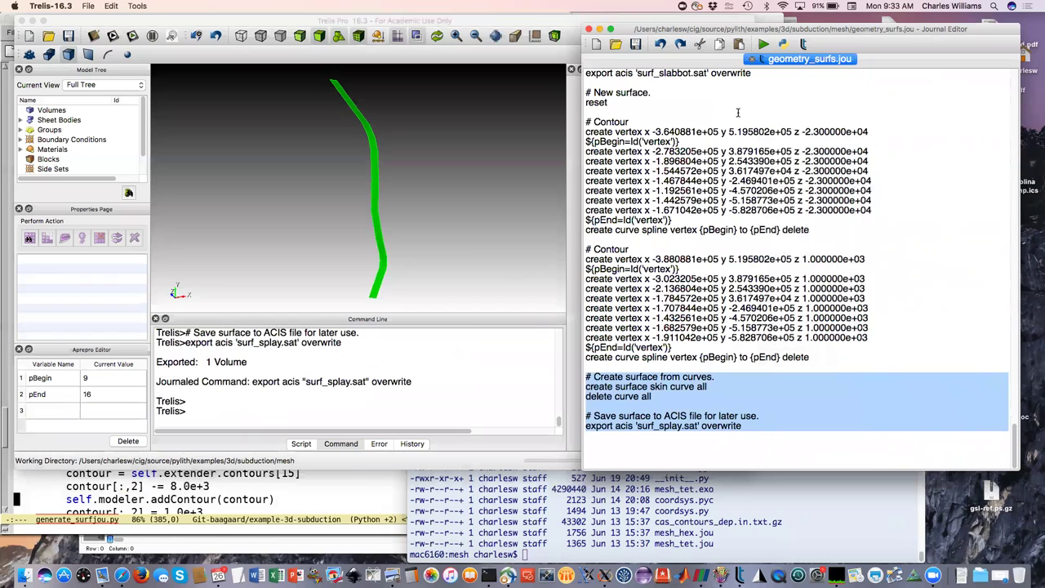
pyautogui.click(615, 44)
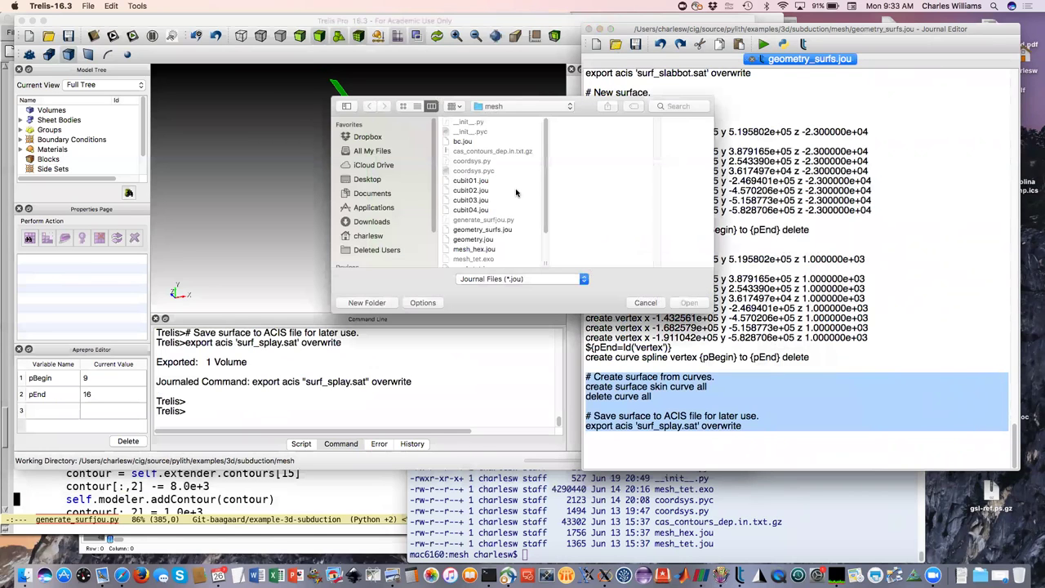
pyautogui.scroll(-1, 515, 192)
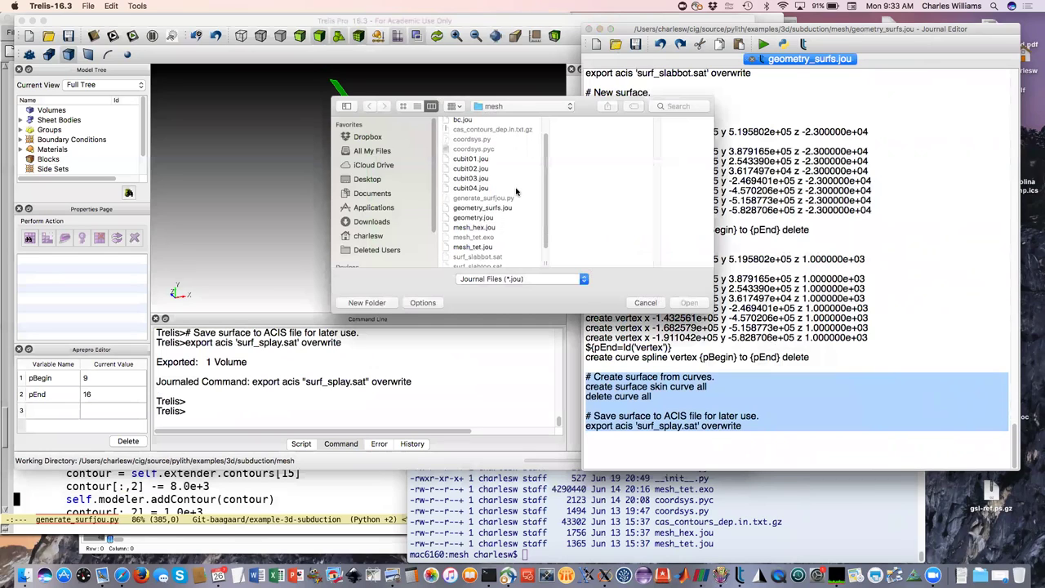
pyautogui.doubleClick(480, 218)
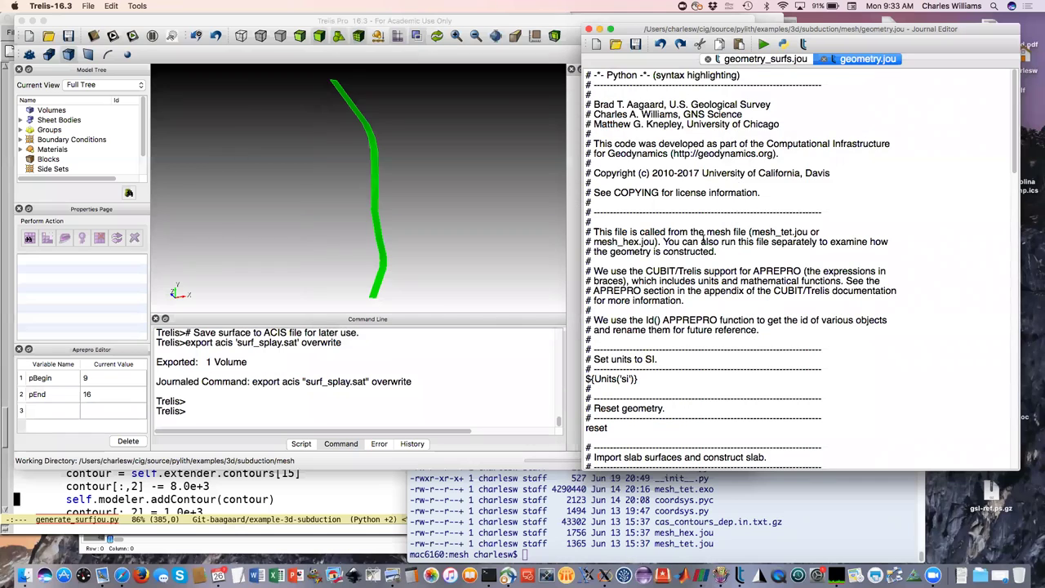
# - Open mesh_tet.jou from the mesh folder in the Journal Editor as well
pyautogui.click(615, 45)
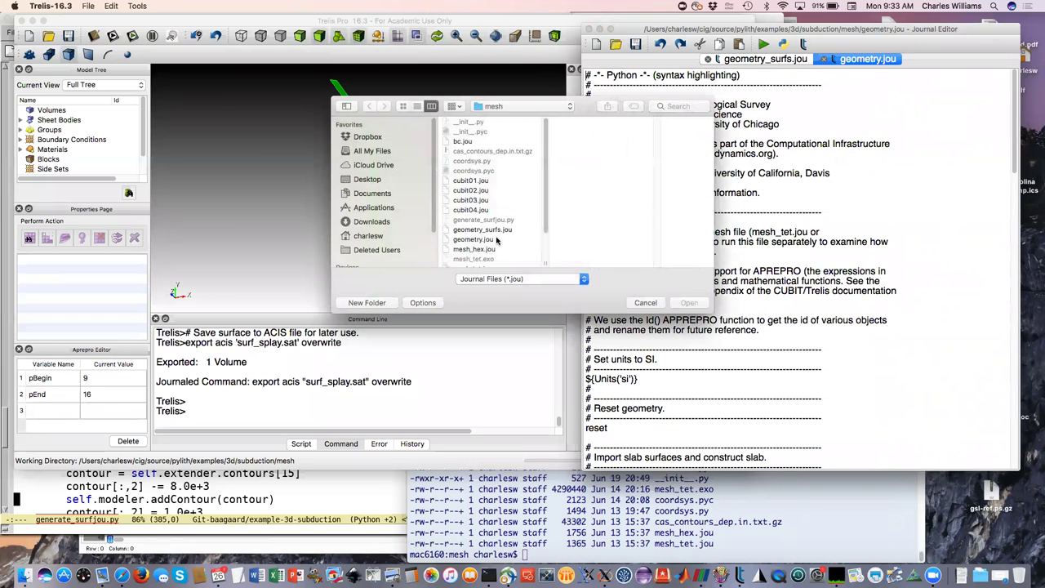
pyautogui.scroll(-2, 497, 238)
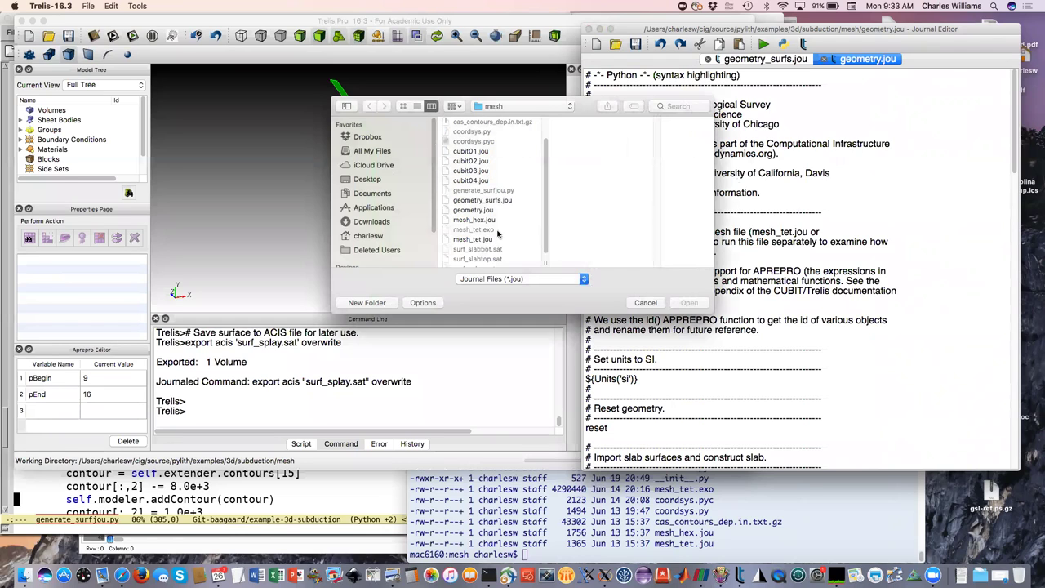
pyautogui.click(497, 239)
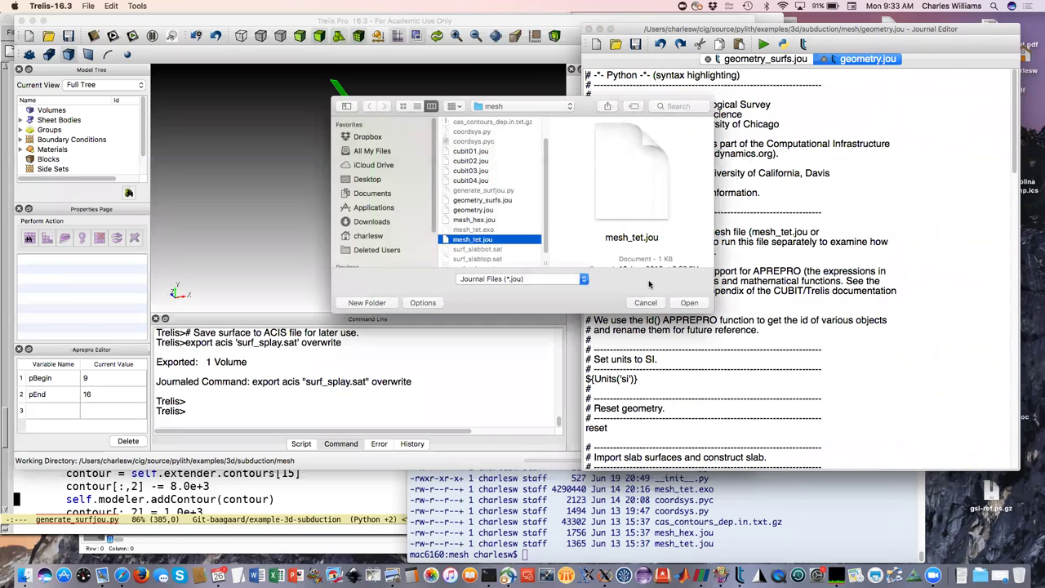
pyautogui.click(688, 303)
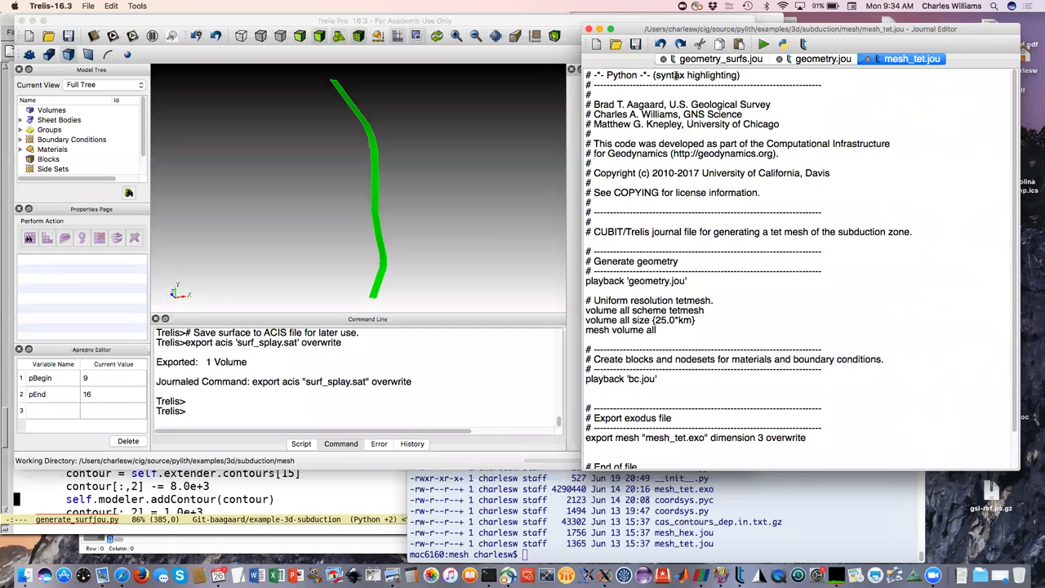
# - Open bc.jou from the mesh folder in the Journal Editor as well, and return to geometry.jou to read its header comments
pyautogui.click(617, 45)
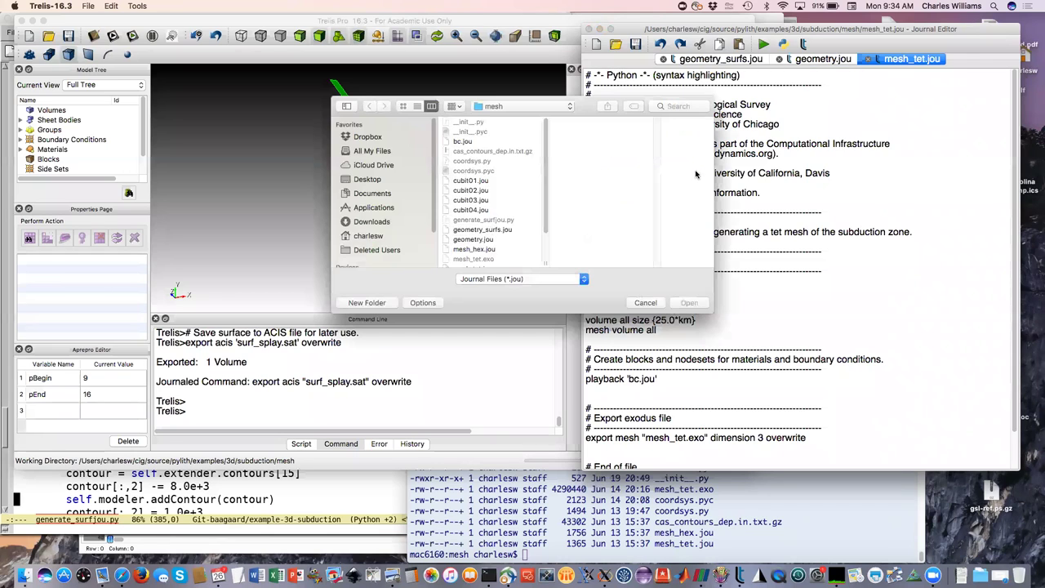
pyautogui.doubleClick(462, 142)
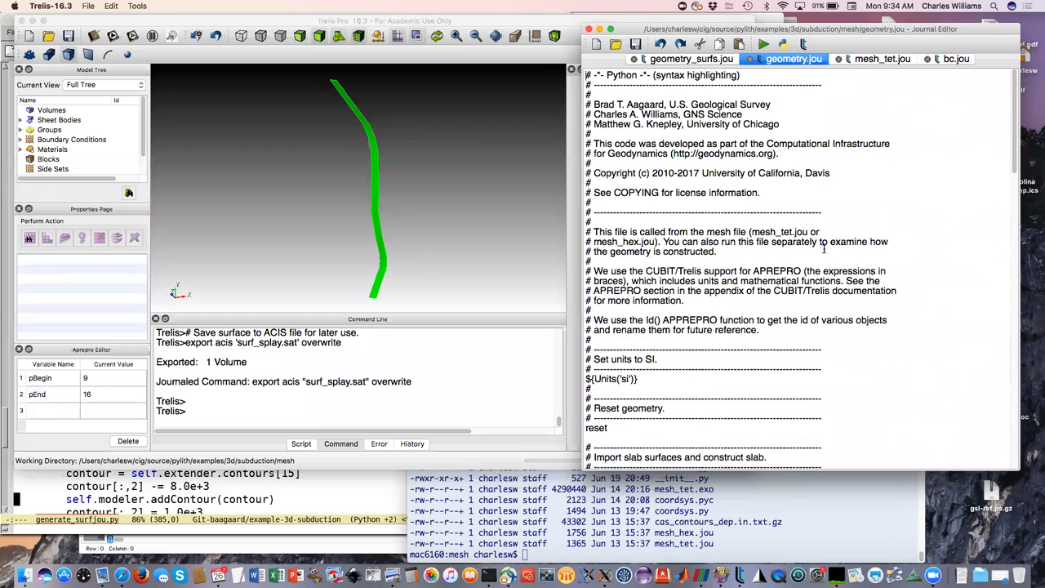
pyautogui.scroll(-2, 824, 250)
pyautogui.scroll(2, 824, 249)
pyautogui.scroll(-1, 651, 315)
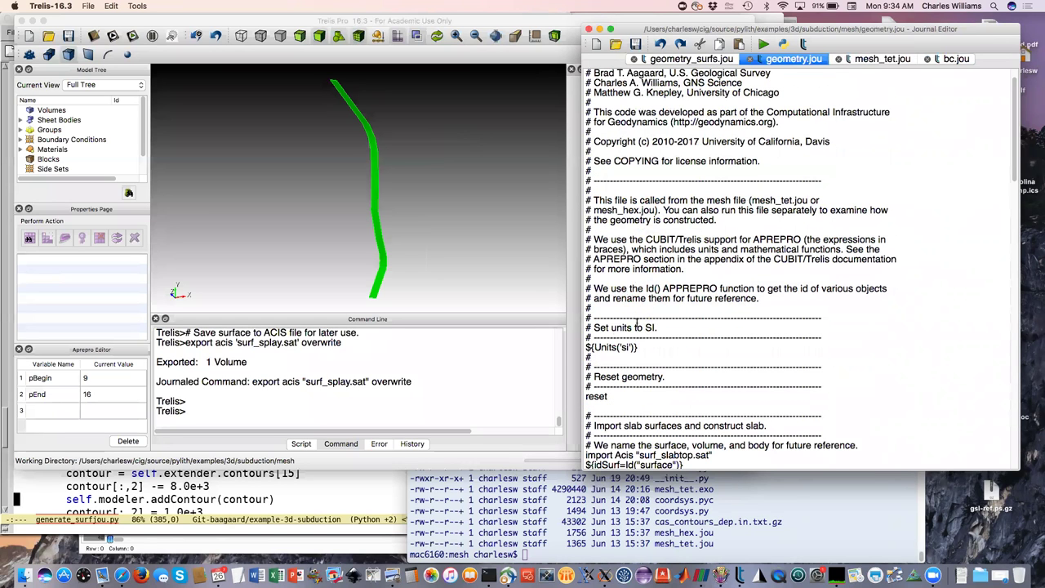
# - Play geometry.jou from the SI units section through naming body b_slabtop, importing surf_slabtop.sat, and inspect the surface in 3D
pyautogui.scroll(-2, 637, 325)
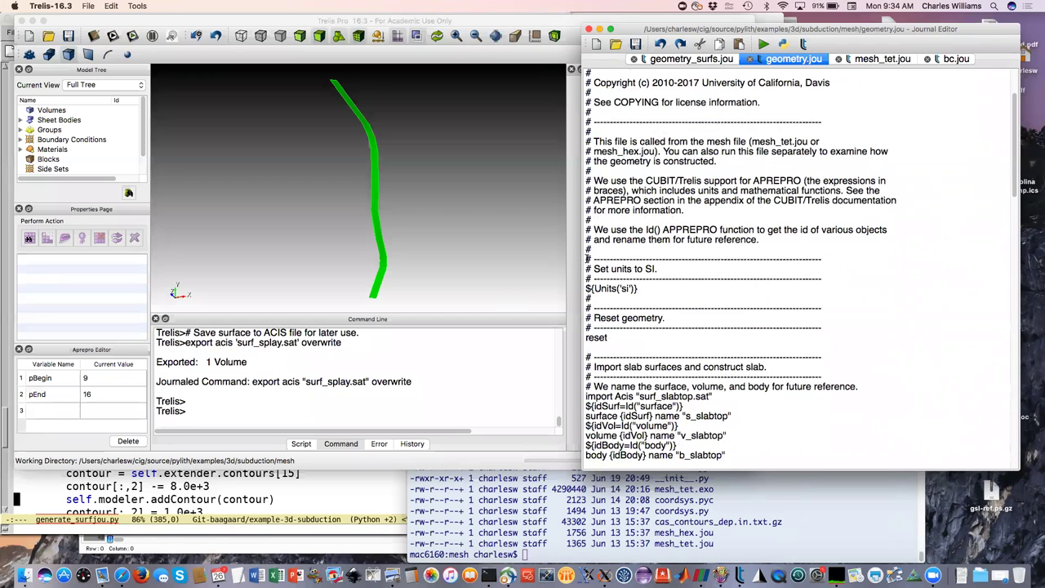
pyautogui.moveTo(587, 259); pyautogui.dragTo(735, 456)
pyautogui.rightClick(663, 416)
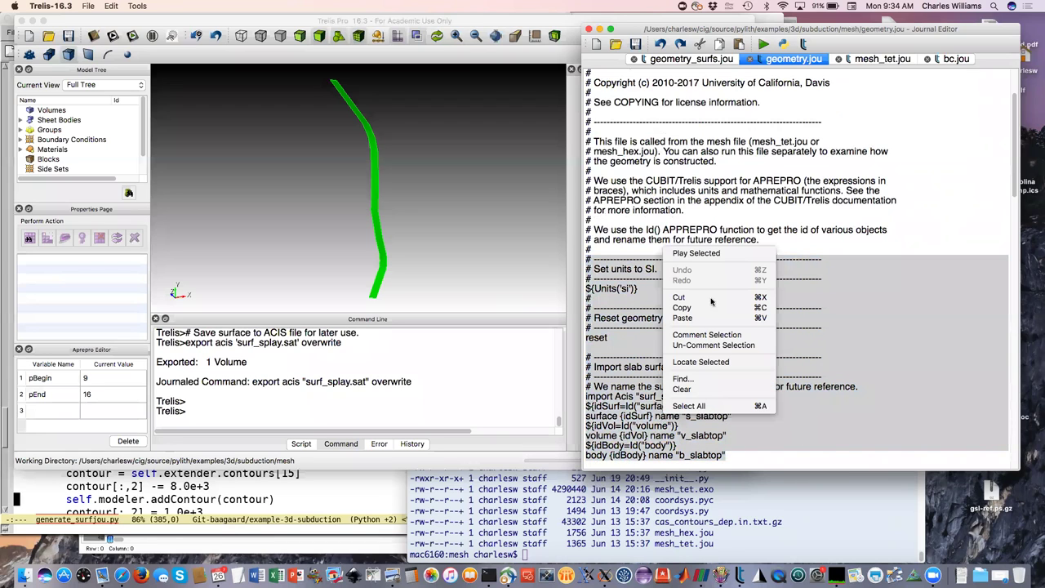
pyautogui.click(713, 256)
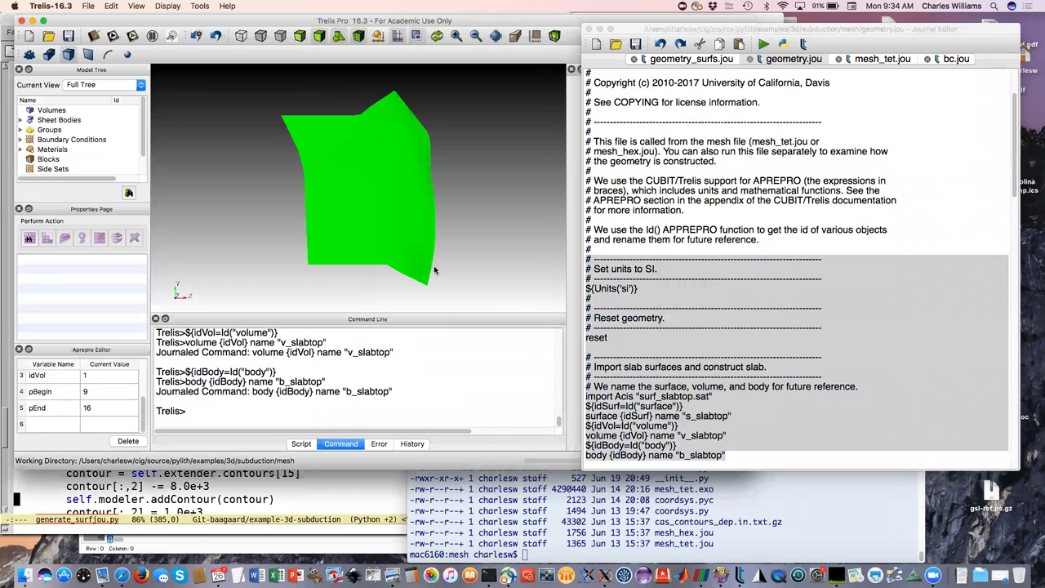
pyautogui.moveTo(478, 293); pyautogui.dragTo(705, 152)
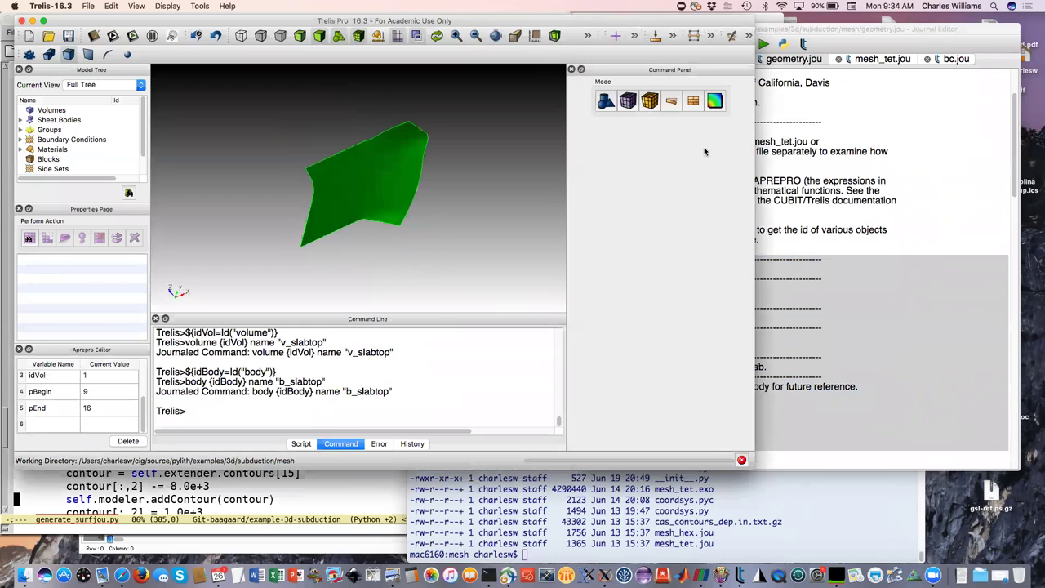
# - Play the geometry.jou lines that import surf_slabbot.sat and name its surface s_slabbot, volume v_slabbot and body b_slabbot
pyautogui.click(833, 29)
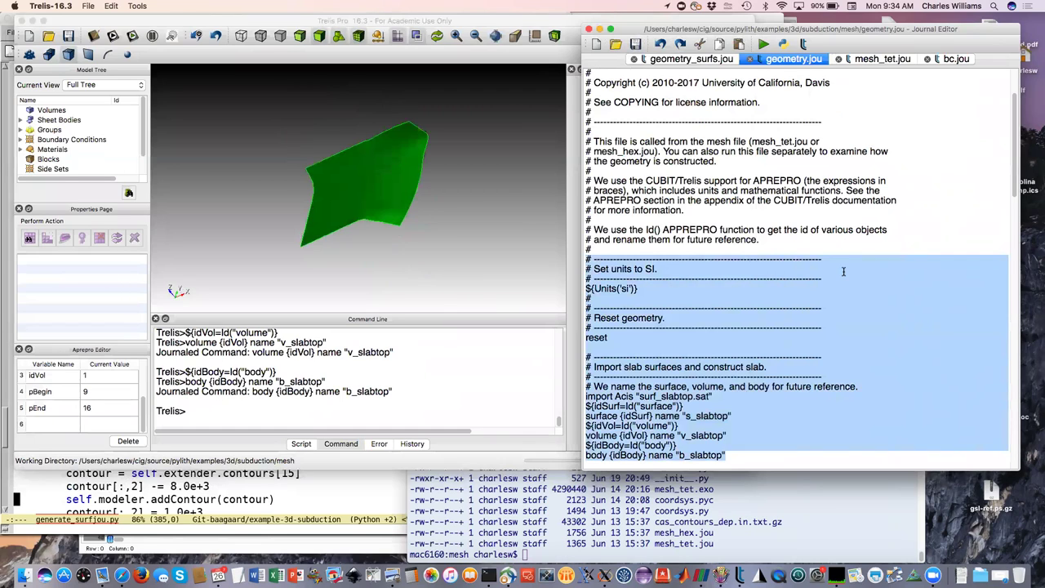
pyautogui.scroll(-3, 843, 271)
pyautogui.scroll(-3, 843, 271)
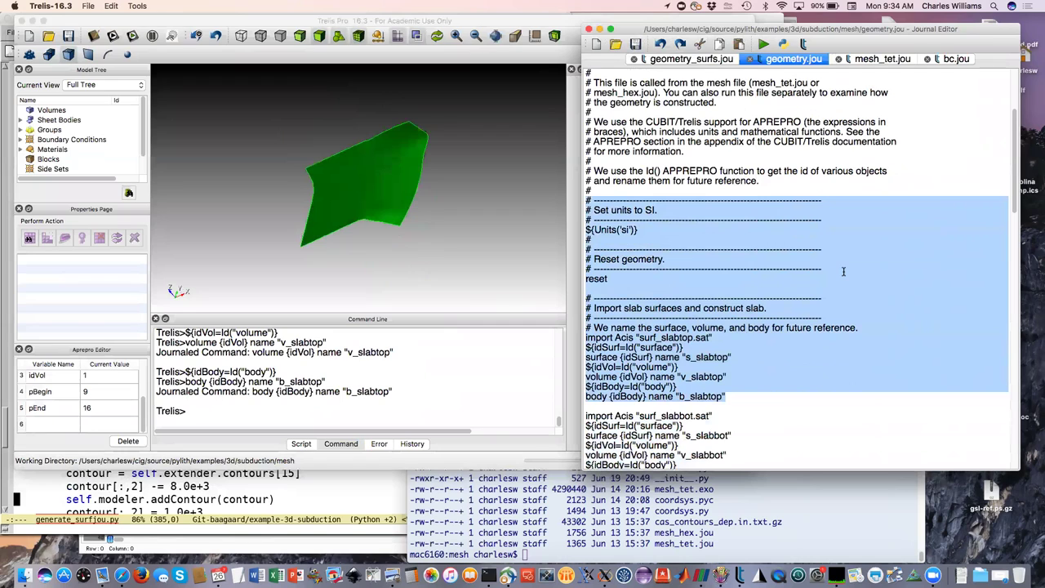
pyautogui.scroll(-12, 843, 271)
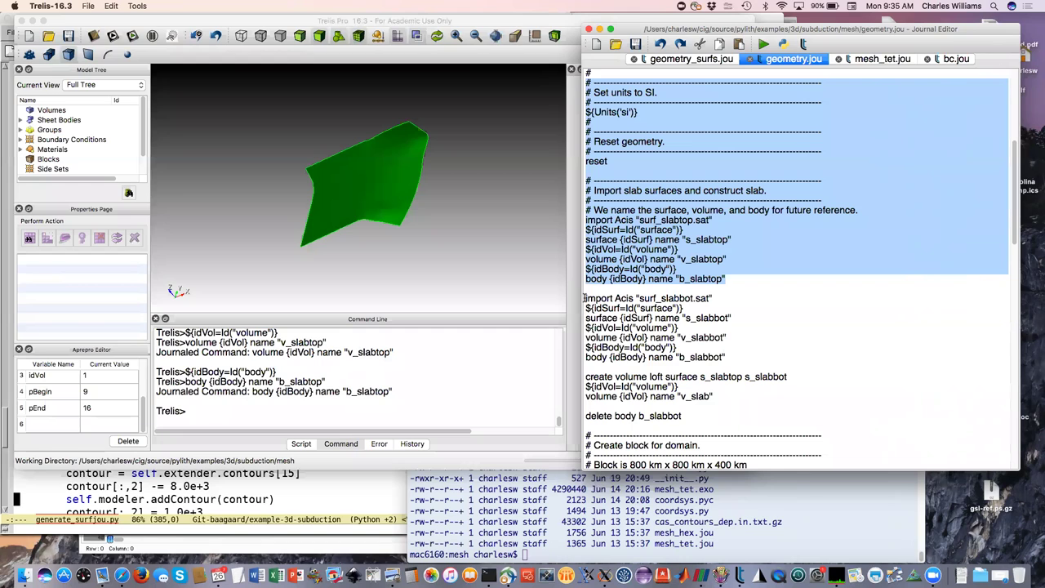
pyautogui.moveTo(585, 298); pyautogui.dragTo(732, 357)
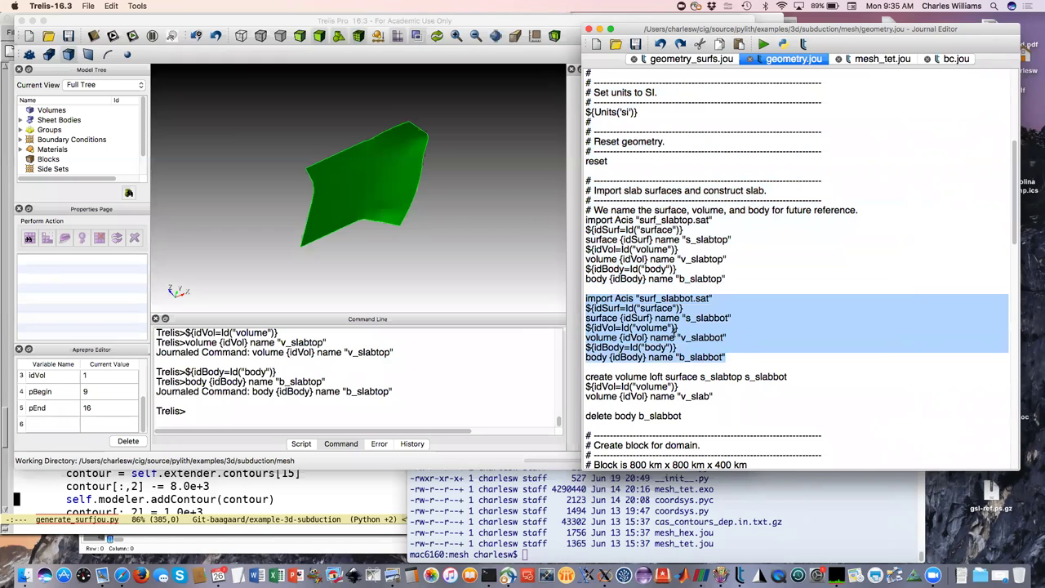
pyautogui.rightClick(645, 333)
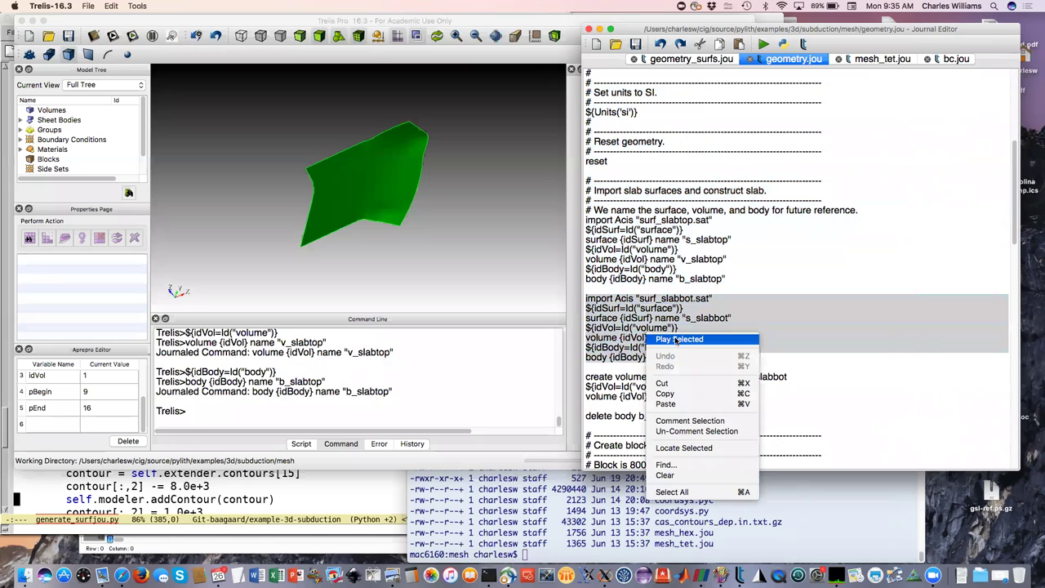
pyautogui.click(675, 339)
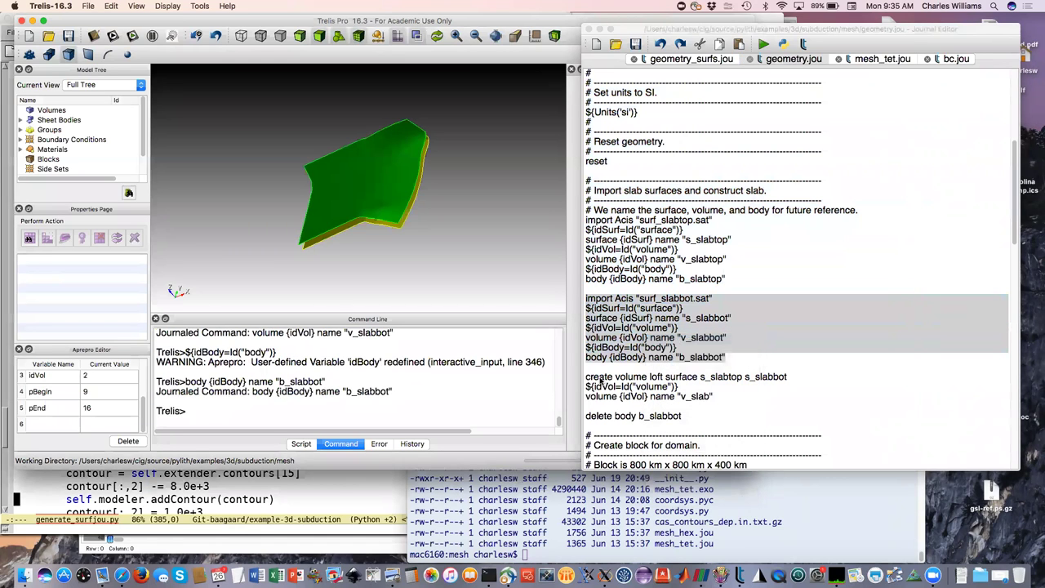
# - Play the lines that loft s_slabtop to s_slabbot as volume v_slab and delete body b_slabbot, and inspect the slab in 3D
pyautogui.moveTo(585, 376); pyautogui.dragTo(699, 421)
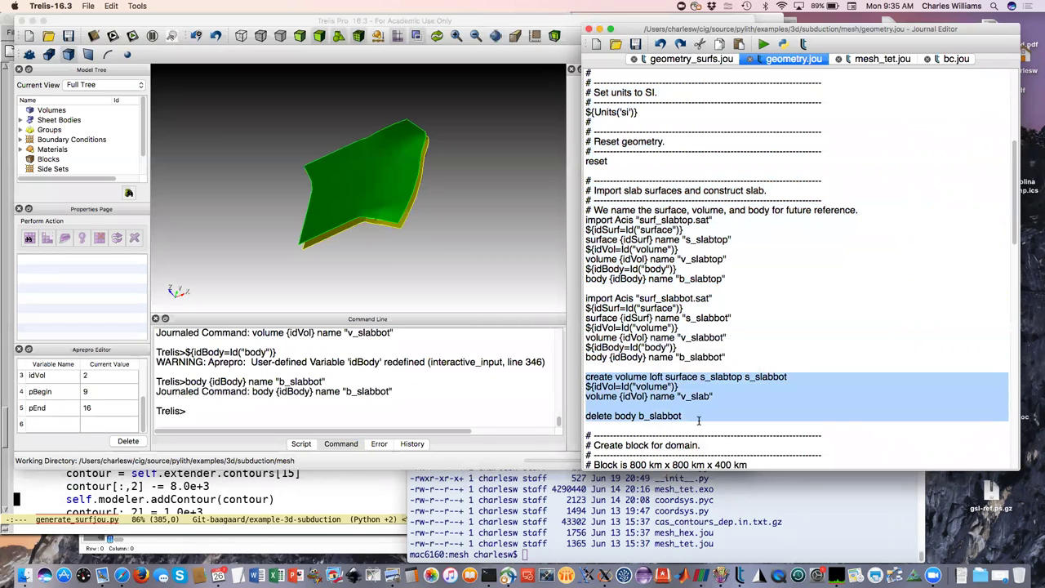
pyautogui.rightClick(658, 394)
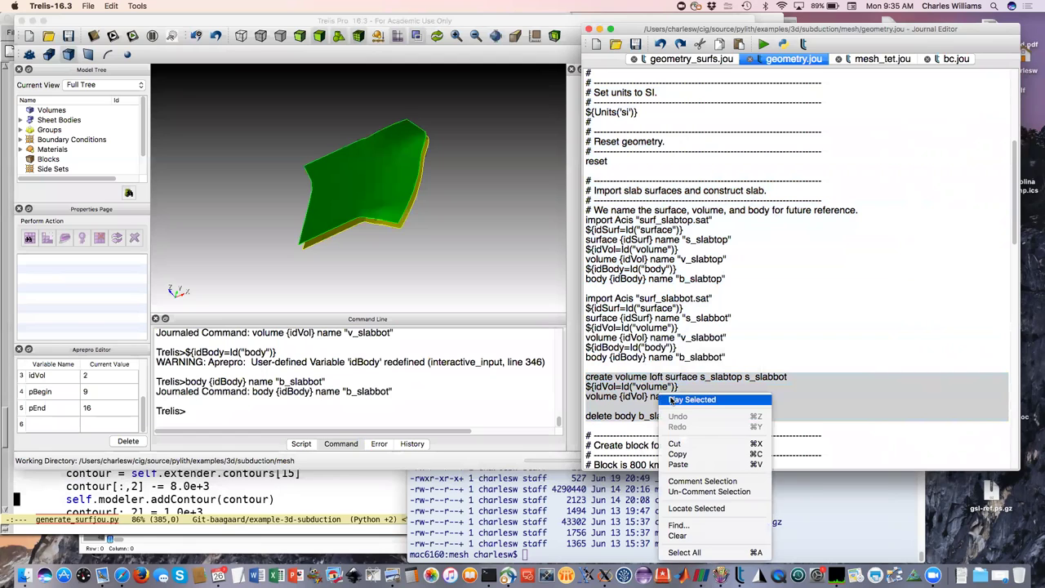
pyautogui.click(692, 399)
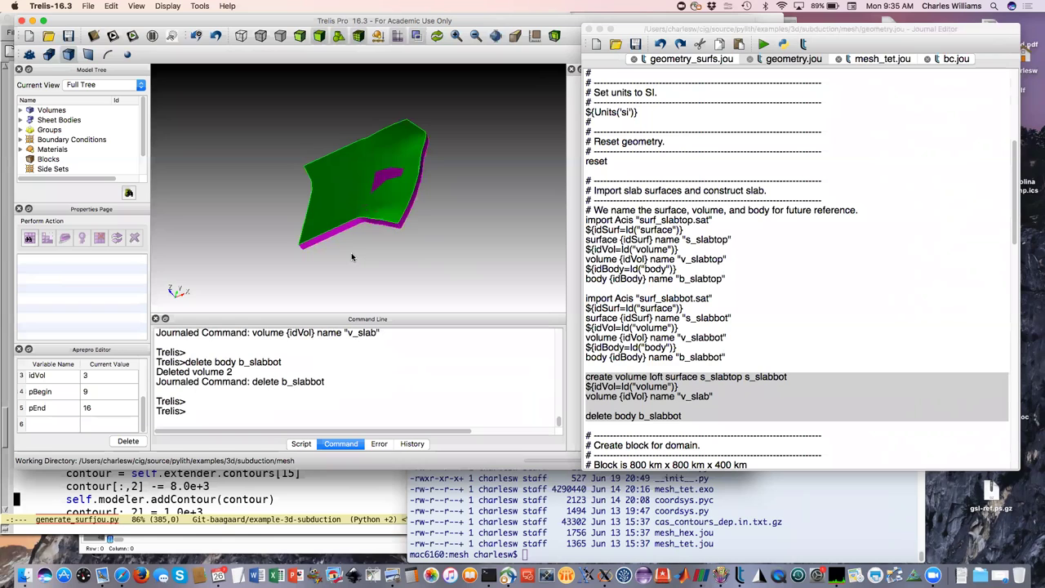
pyautogui.moveTo(287, 238)
pyautogui.mouseDown()
pyautogui.moveTo(282, 210)
pyautogui.moveTo(279, 250)
pyautogui.mouseUp()
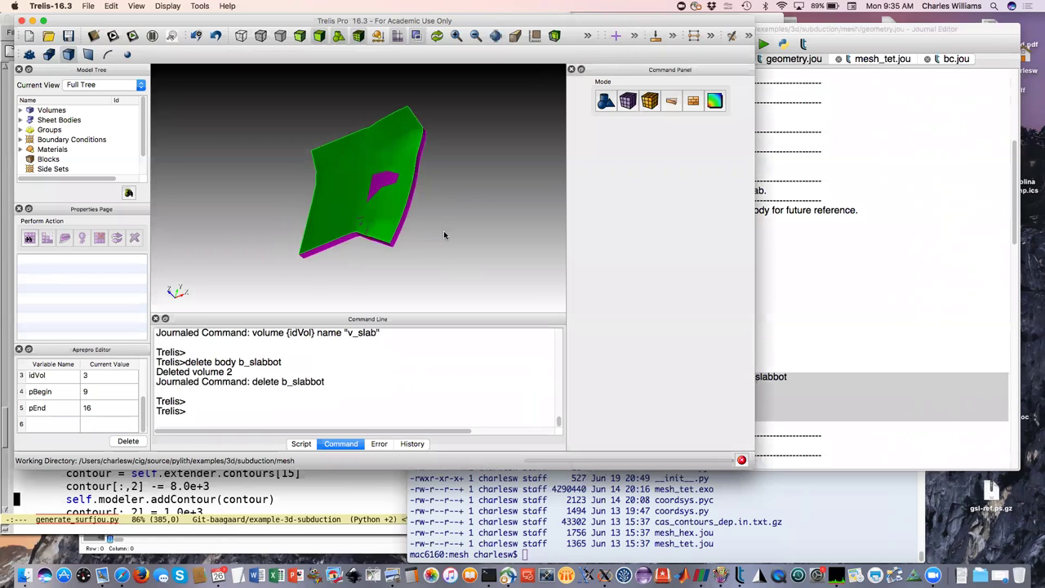
pyautogui.click(857, 27)
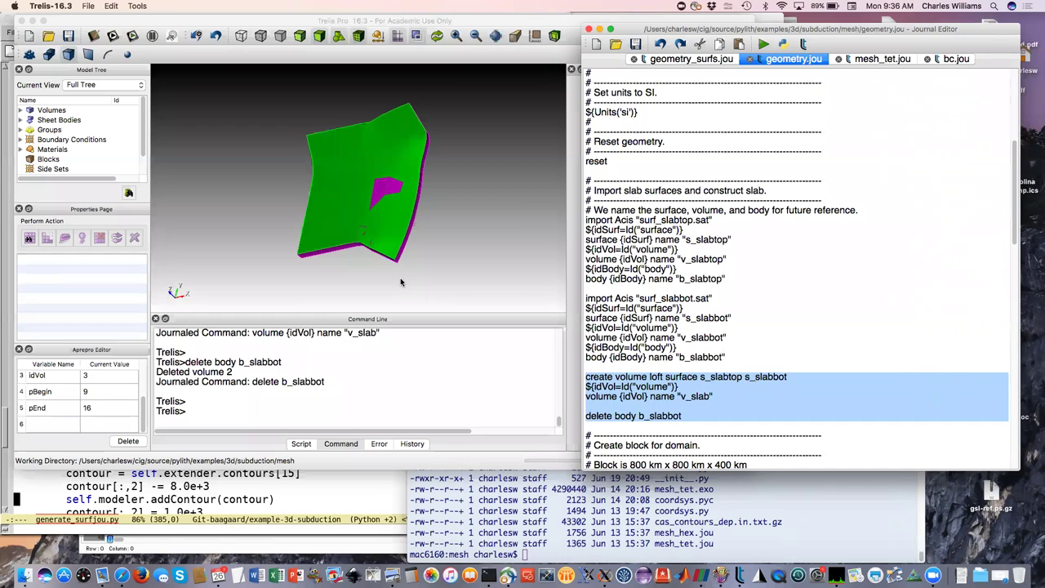
pyautogui.moveTo(400, 282)
pyautogui.mouseDown()
pyautogui.moveTo(394, 229)
pyautogui.moveTo(397, 268)
pyautogui.mouseUp()
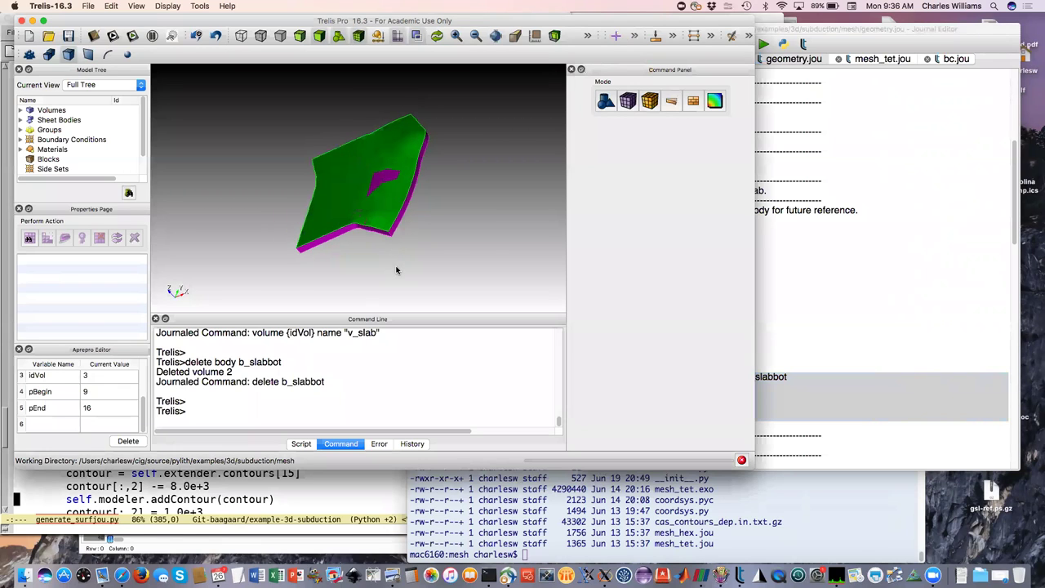
# - Play the domain block section that creates an 800 x 800 x 400 km brick and names it v_domain
pyautogui.click(883, 34)
pyautogui.scroll(-5, 843, 211)
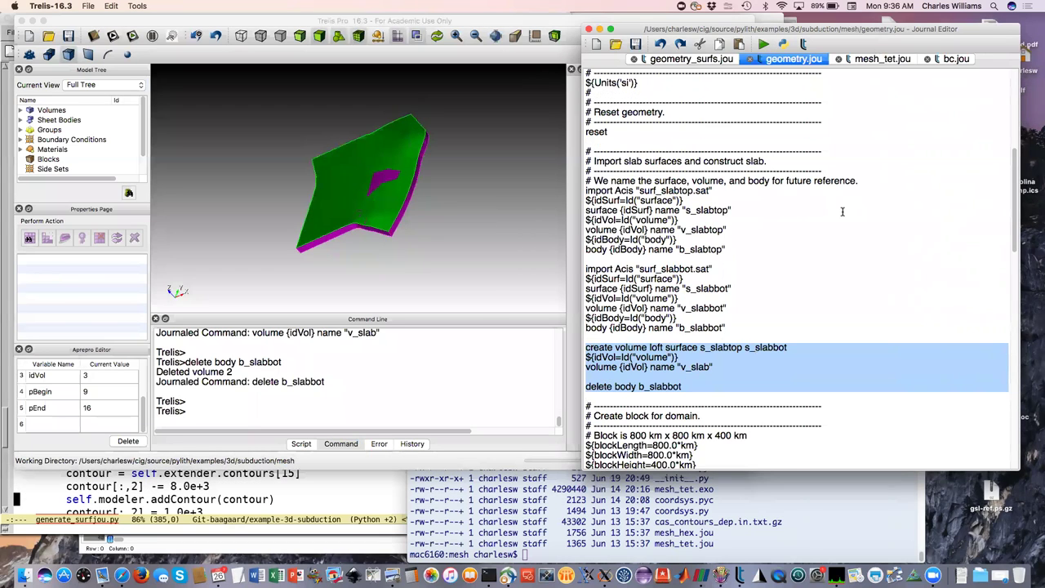
pyautogui.scroll(-3, 843, 212)
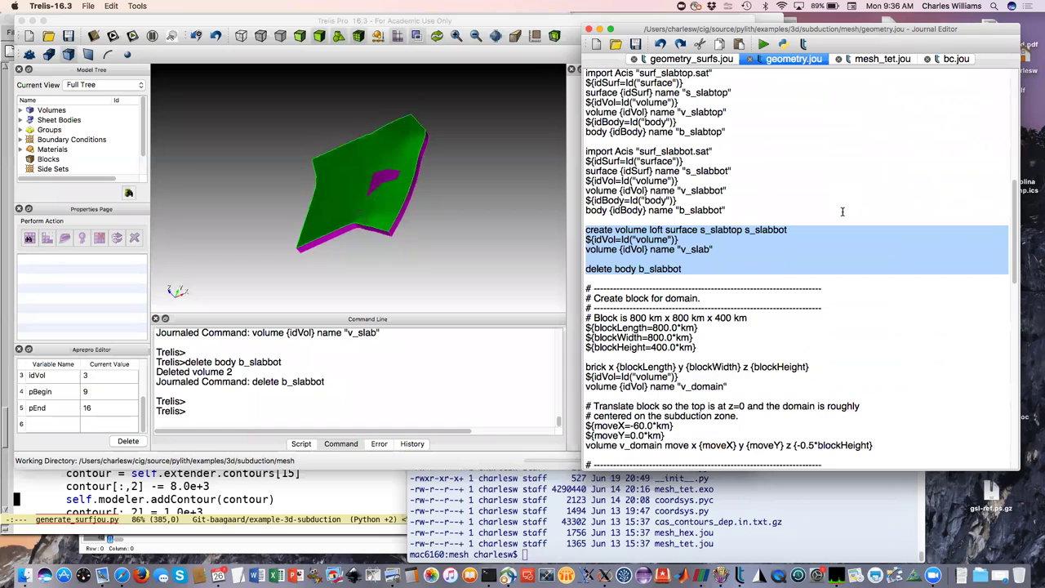
pyautogui.scroll(-2, 842, 212)
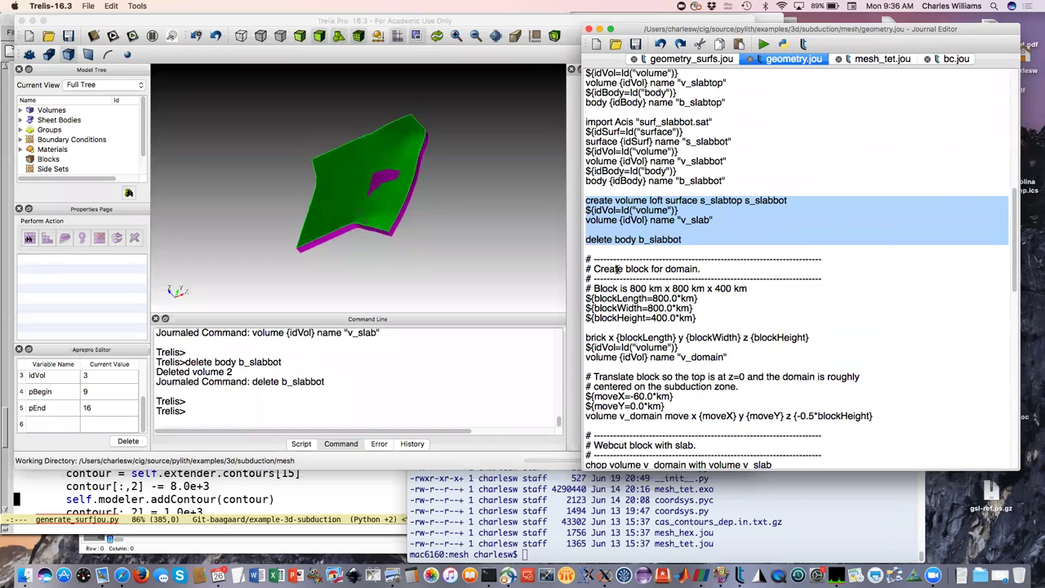
pyautogui.click(585, 258)
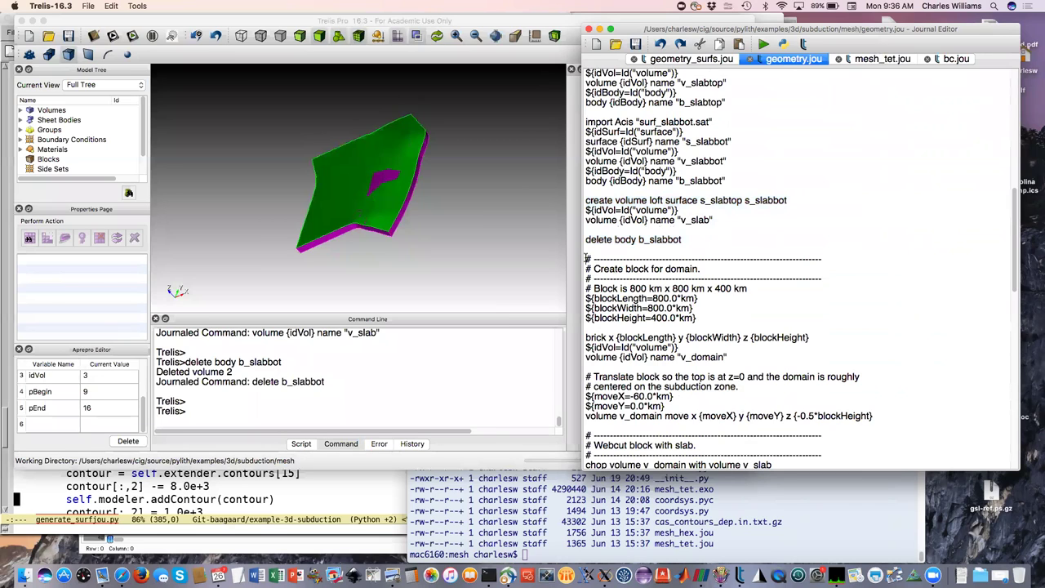
pyautogui.keyDown('shift'); pyautogui.click(726, 357); pyautogui.keyUp('shift')
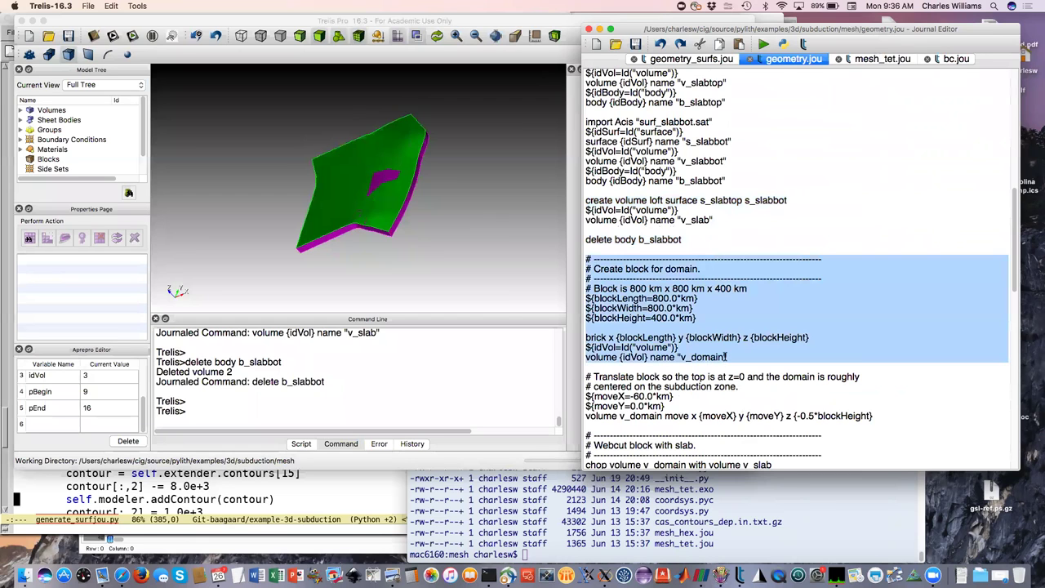
pyautogui.rightClick(666, 347)
pyautogui.click(672, 351)
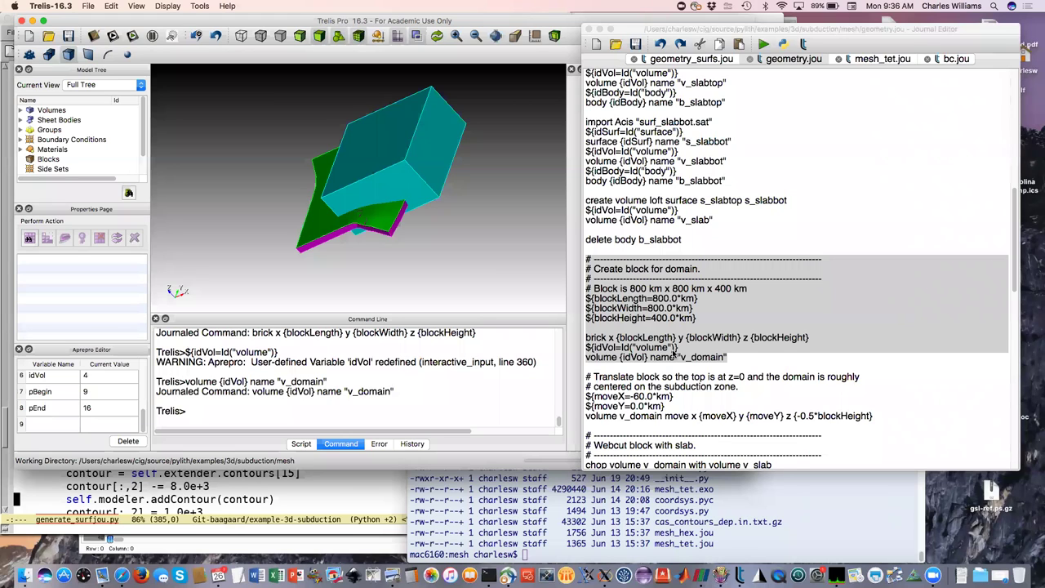
# - Play the lines translating v_domain with moveX -60.0*km, moveY 0.0*km and z -0.5*blockHeight, and inspect its position relative to the slab
pyautogui.scroll(-1, 675, 351)
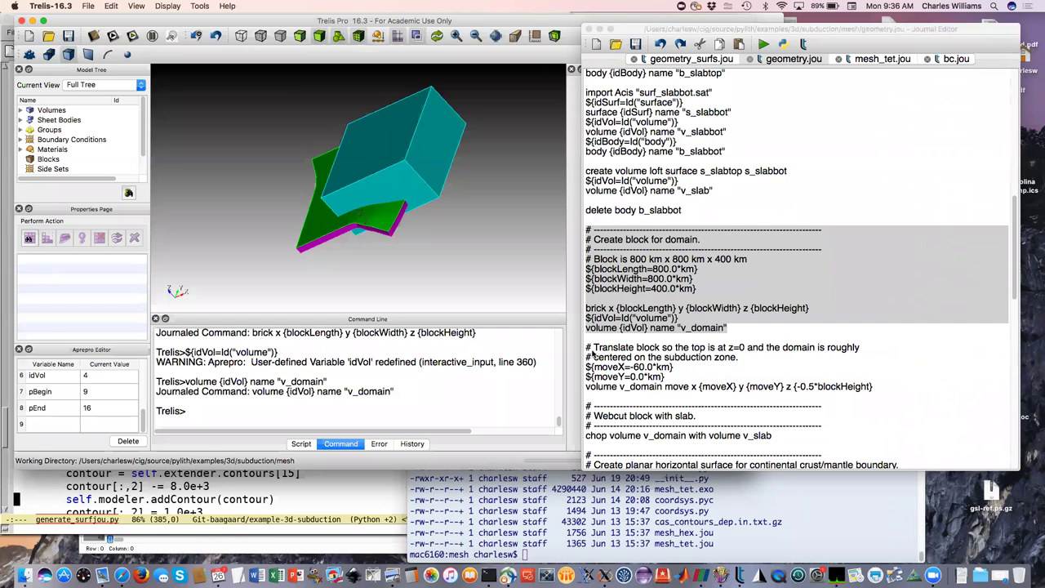
pyautogui.click(587, 351)
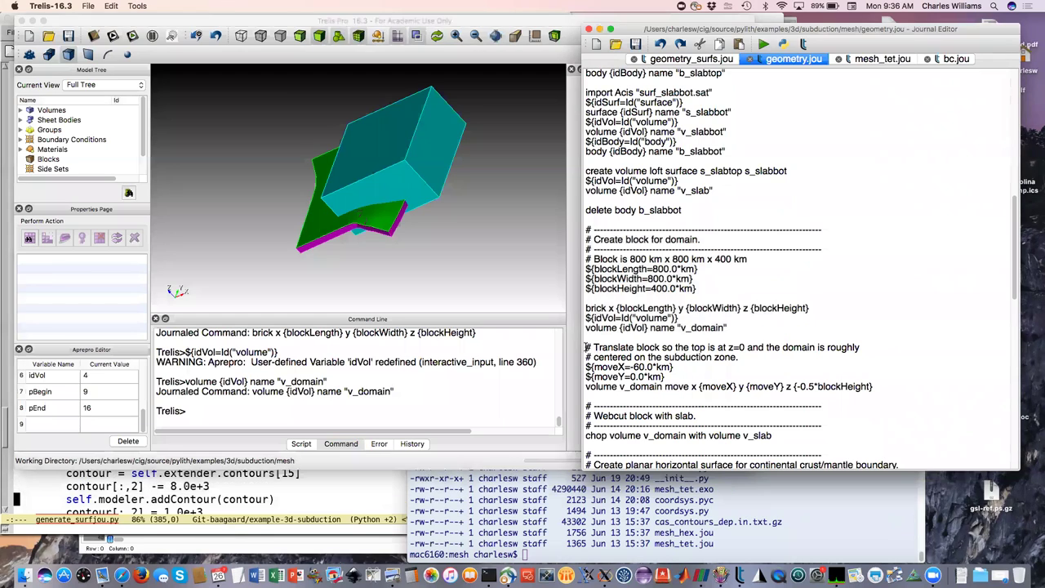
pyautogui.moveTo(587, 349); pyautogui.dragTo(873, 387)
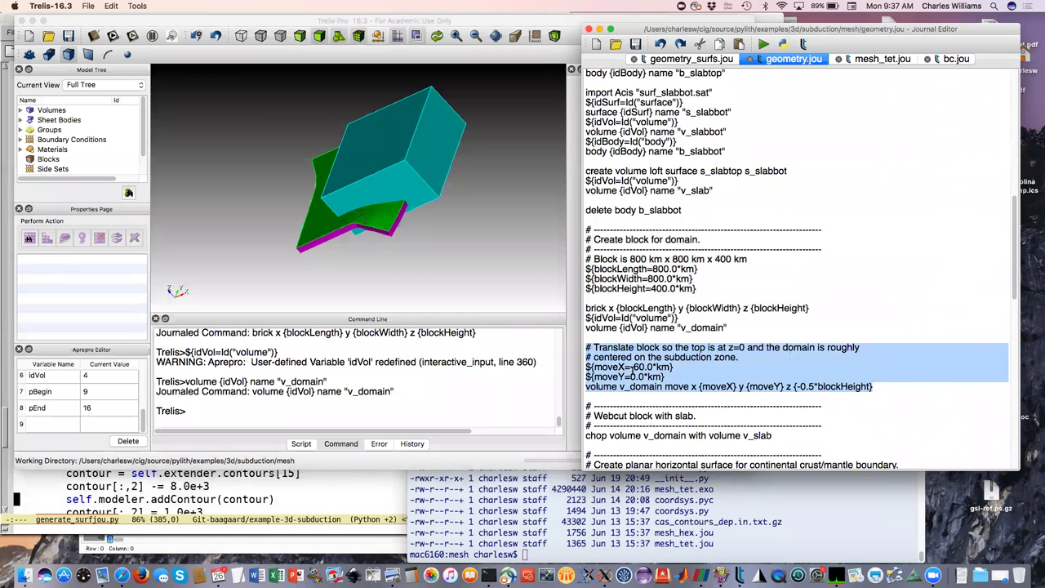
pyautogui.rightClick(644, 374)
pyautogui.click(678, 382)
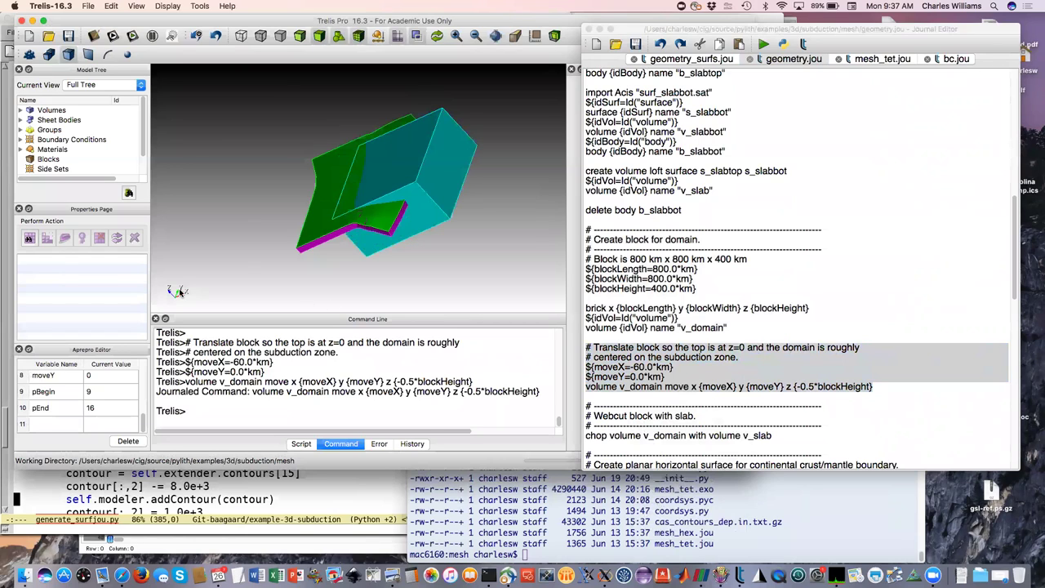
pyautogui.moveTo(365, 189); pyautogui.dragTo(335, 186)
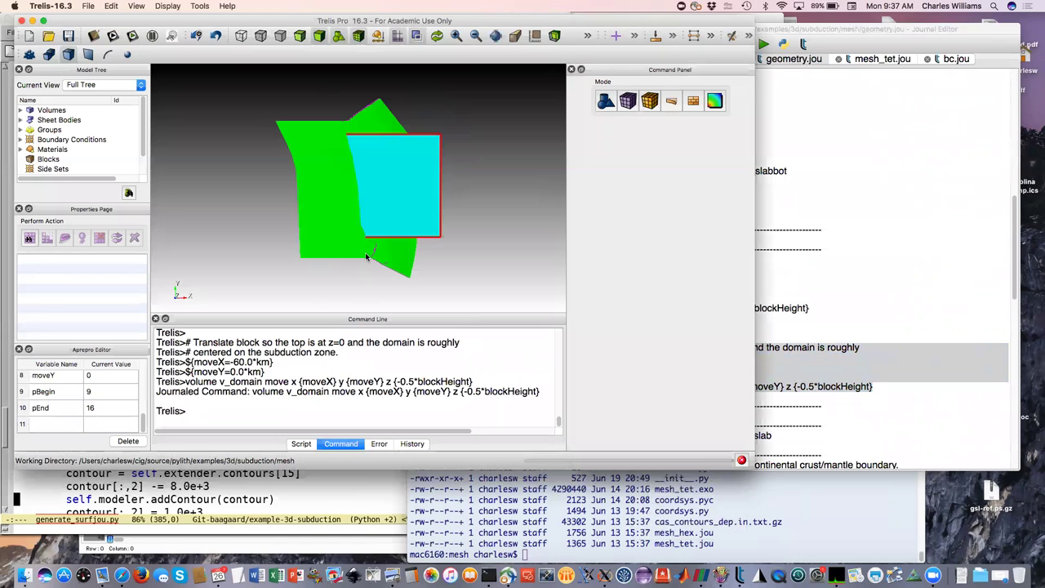
pyautogui.moveTo(358, 236); pyautogui.dragTo(308, 209)
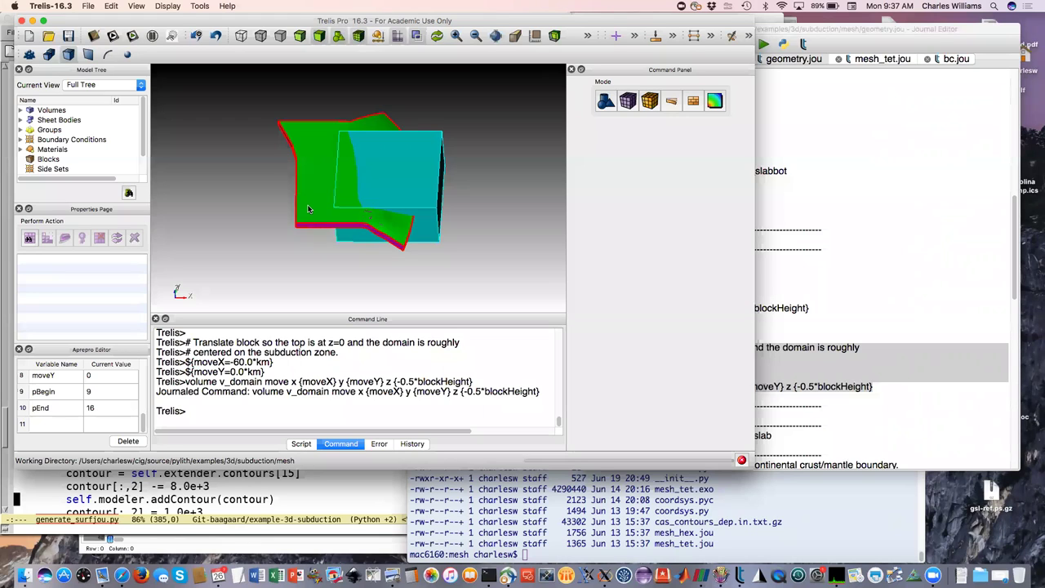
# - Play the webcut section that chops volume v_domain with volume v_slab, and list the volumes in the model tree
pyautogui.click(942, 31)
pyautogui.scroll(-3, 915, 192)
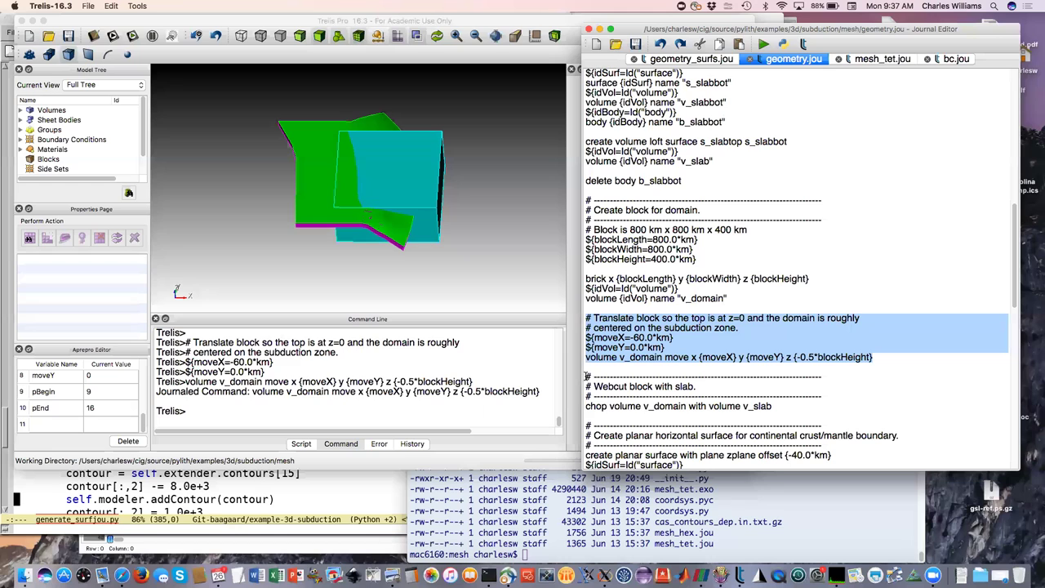
pyautogui.click(781, 390)
pyautogui.moveTo(781, 390); pyautogui.dragTo(705, 383)
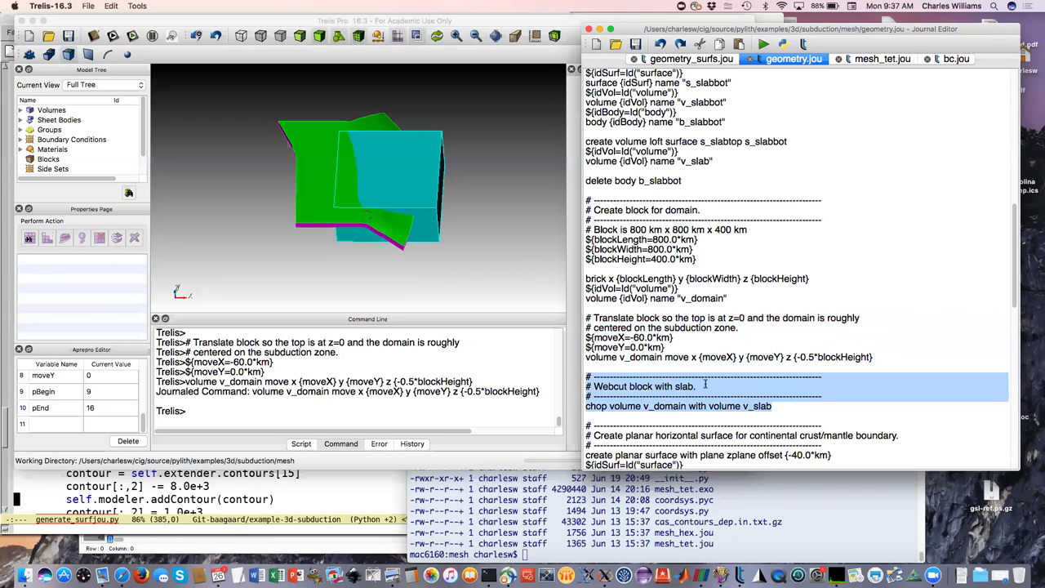
pyautogui.rightClick(684, 388)
pyautogui.click(710, 395)
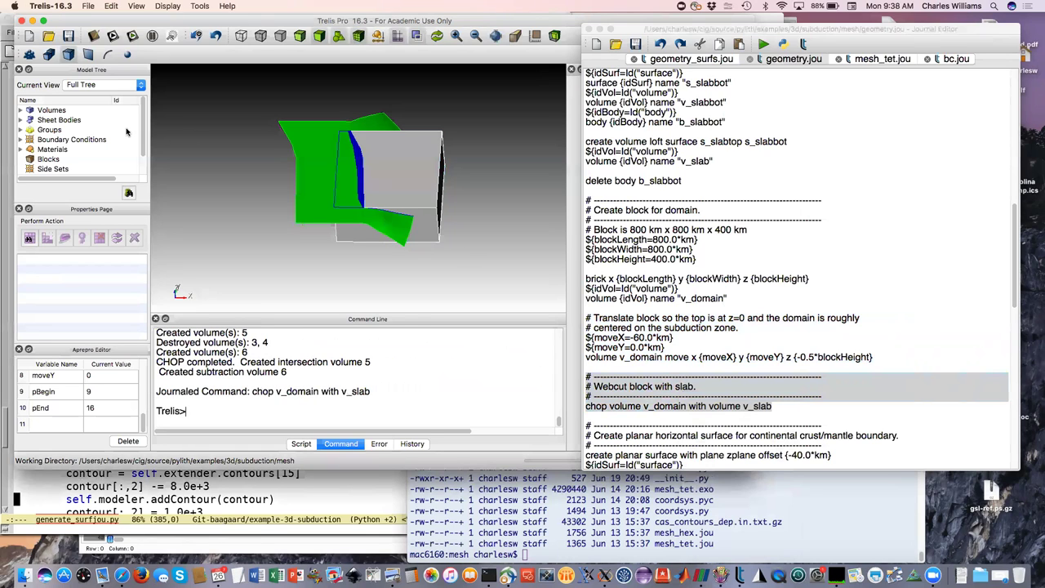
pyautogui.click(20, 112)
pyautogui.click(21, 111)
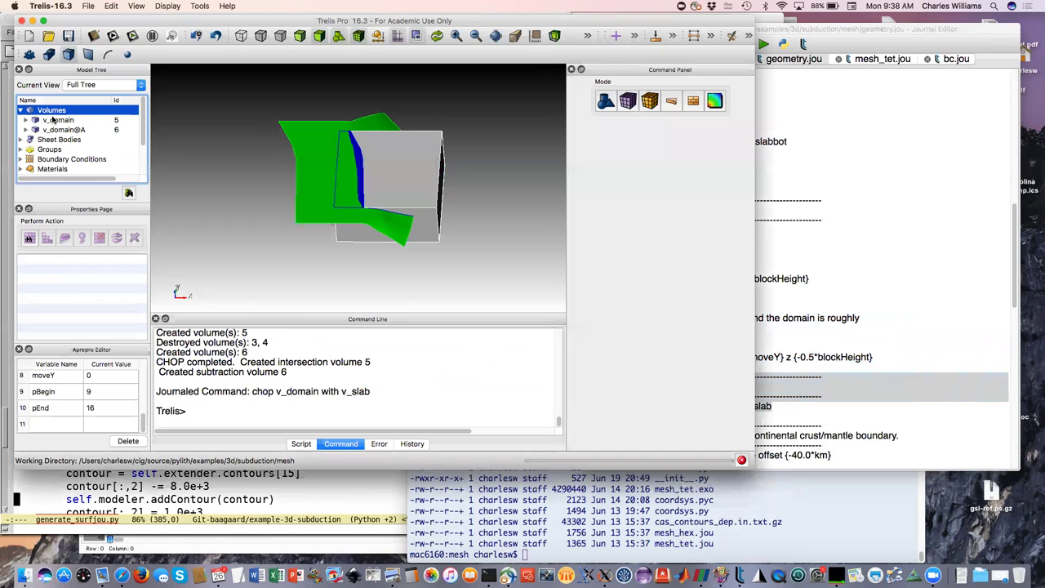
# - Draw volume v_domain on its own, inspect it in 3D, and highlight v_domain@A for comparison
pyautogui.click(57, 121)
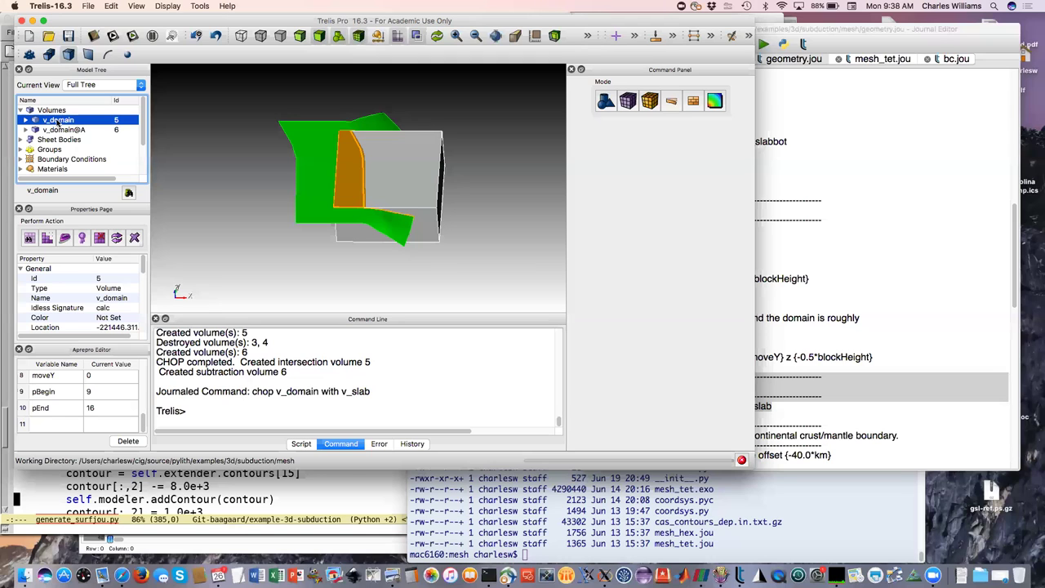
pyautogui.rightClick(57, 122)
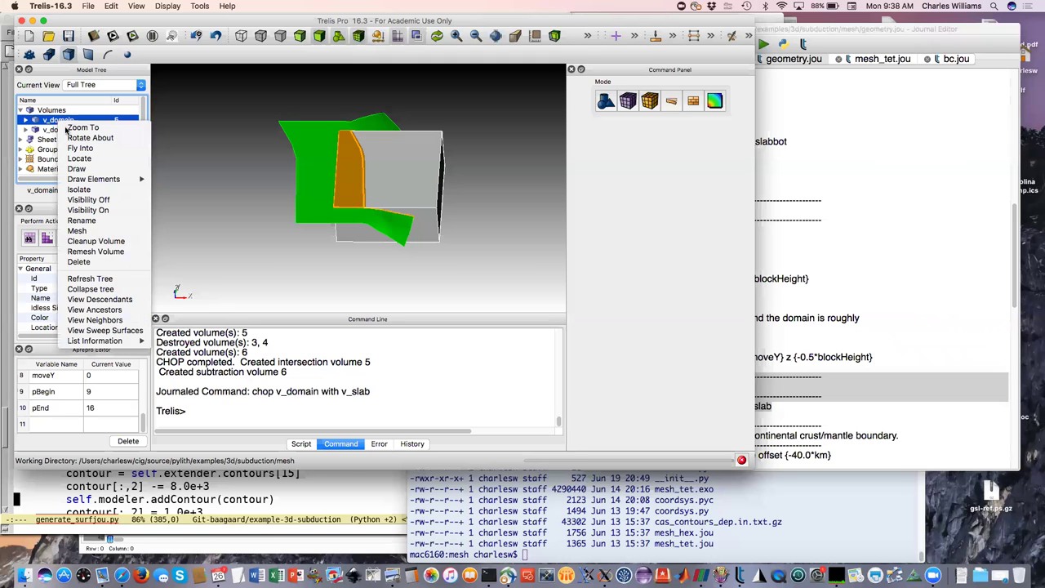
pyautogui.click(81, 166)
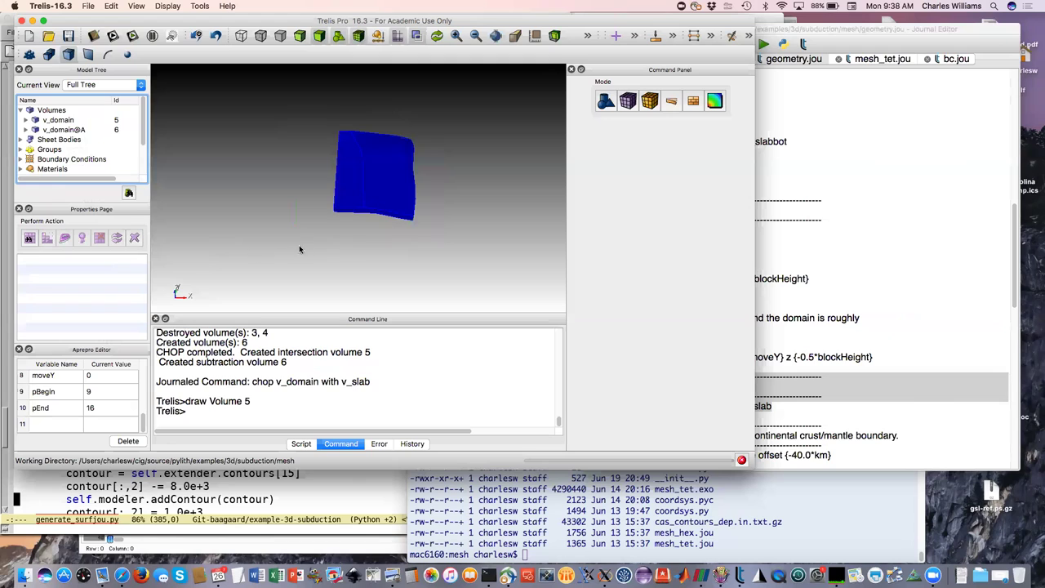
pyautogui.moveTo(384, 252)
pyautogui.mouseDown()
pyautogui.moveTo(373, 218)
pyautogui.moveTo(371, 229)
pyautogui.mouseUp()
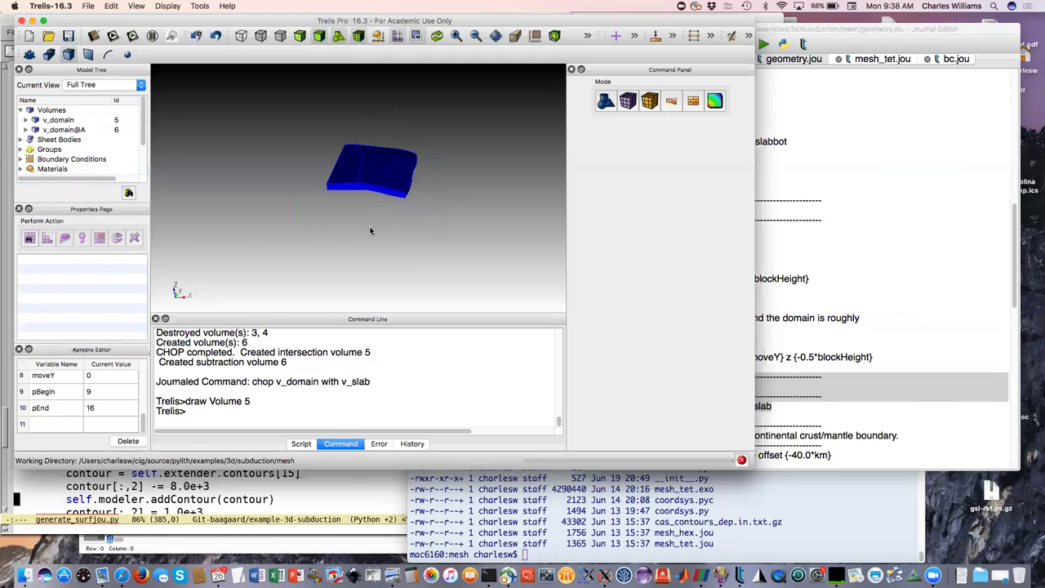
pyautogui.click(84, 130)
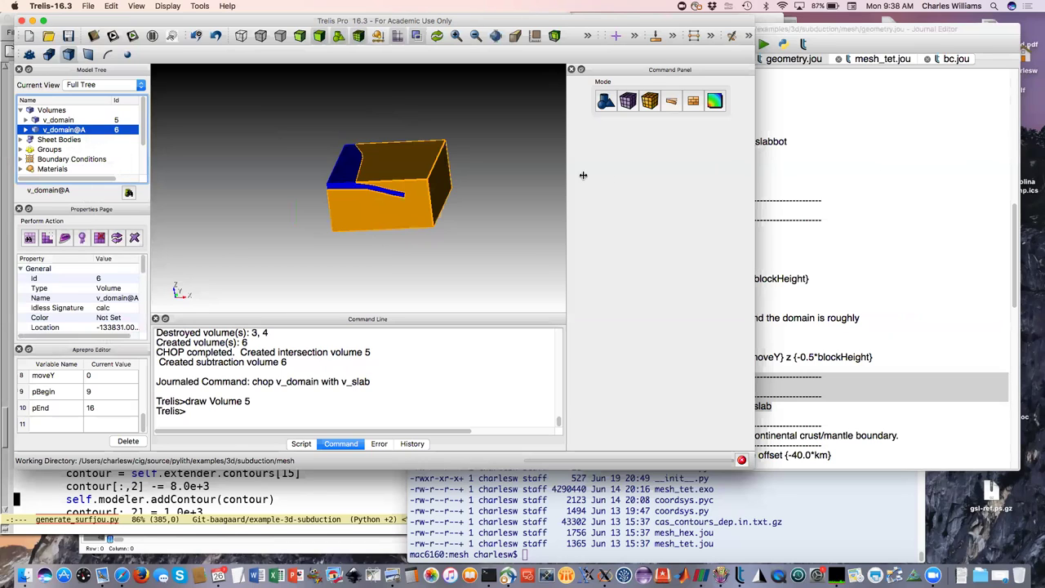
pyautogui.click(525, 185)
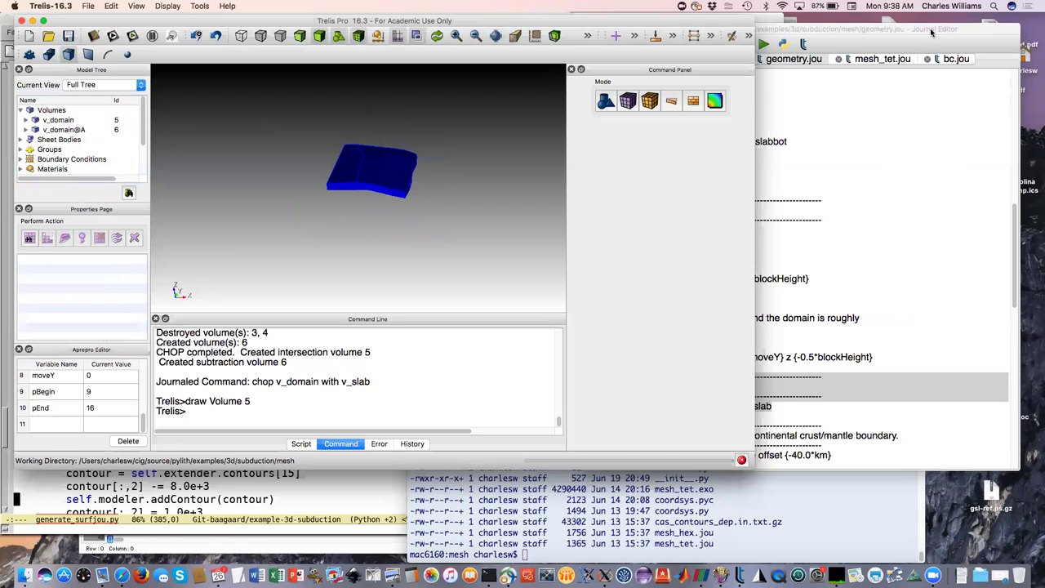
# - Play the geometry.jou lines that create a planar surface at zplane offset -40.0*km and name it s_moho
pyautogui.click(920, 165)
pyautogui.scroll(-2, 918, 167)
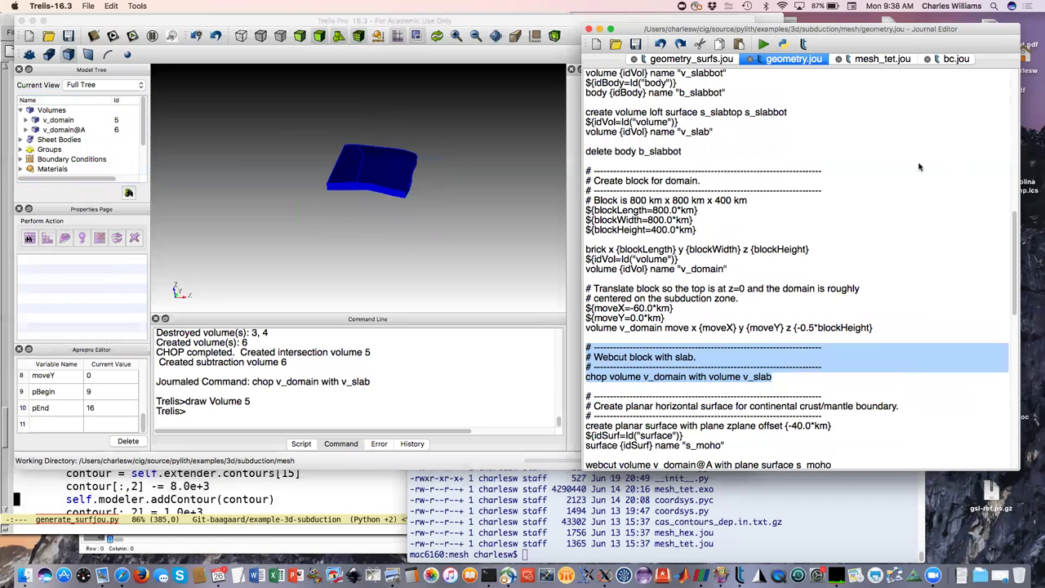
pyautogui.scroll(-4, 918, 167)
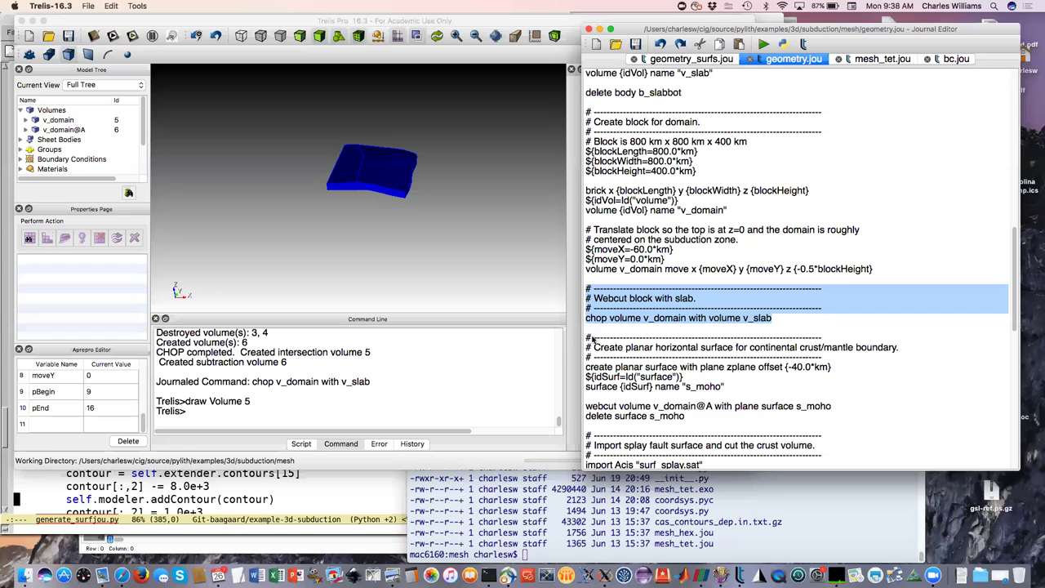
pyautogui.moveTo(587, 336); pyautogui.dragTo(737, 388)
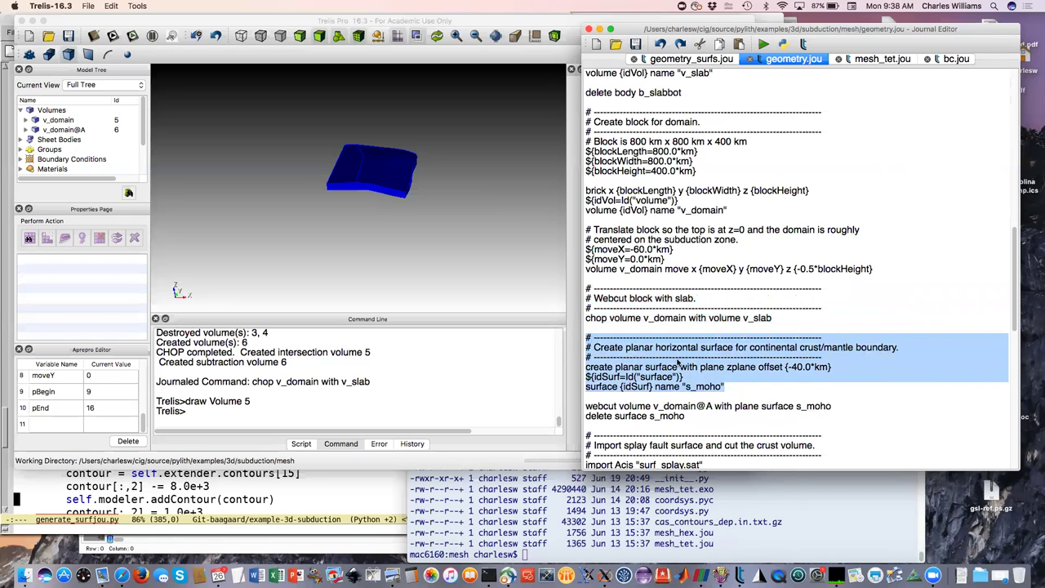
pyautogui.rightClick(677, 359)
pyautogui.click(706, 368)
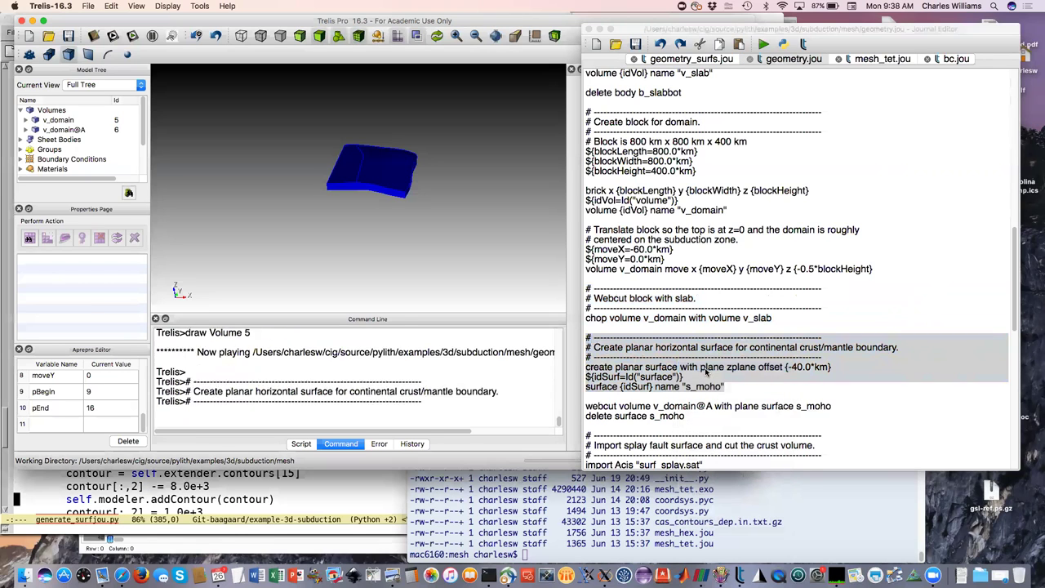
# - Redisplay the whole model and inspect the s_moho plane's position relative to the slab and domain block
pyautogui.click(195, 238)
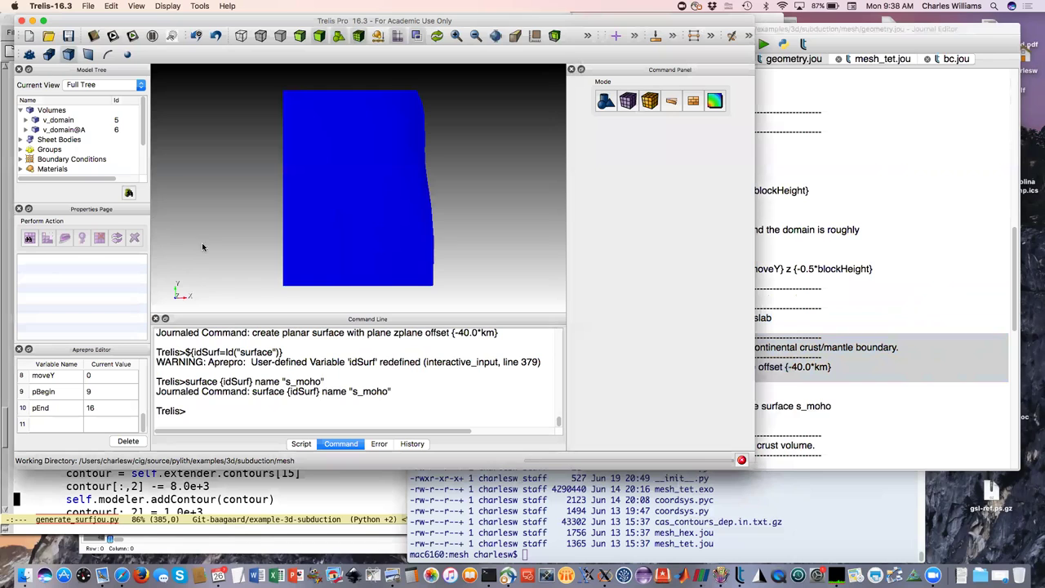
pyautogui.rightClick(195, 239)
pyautogui.click(211, 252)
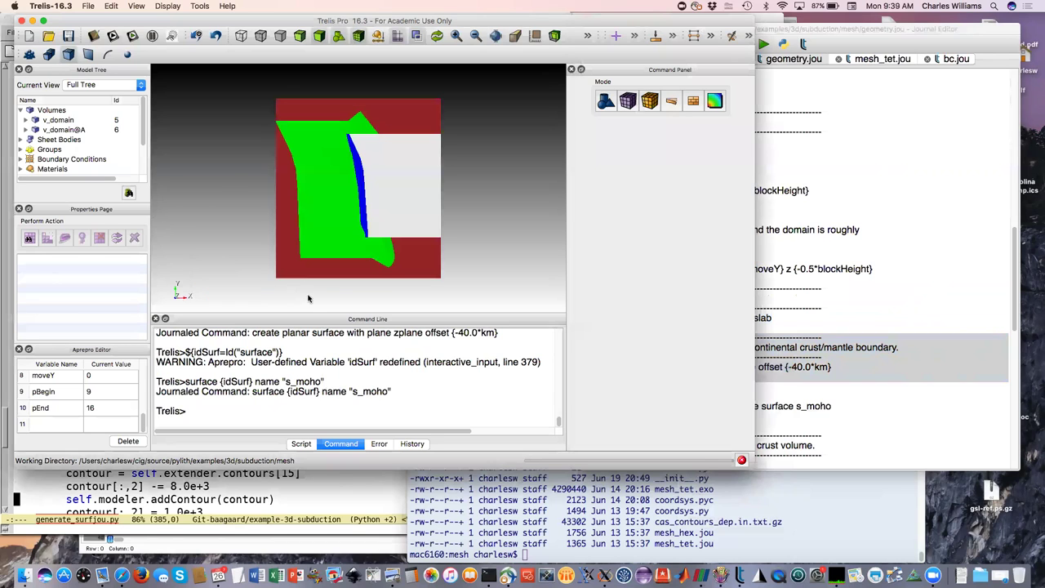
pyautogui.moveTo(328, 259); pyautogui.dragTo(375, 266)
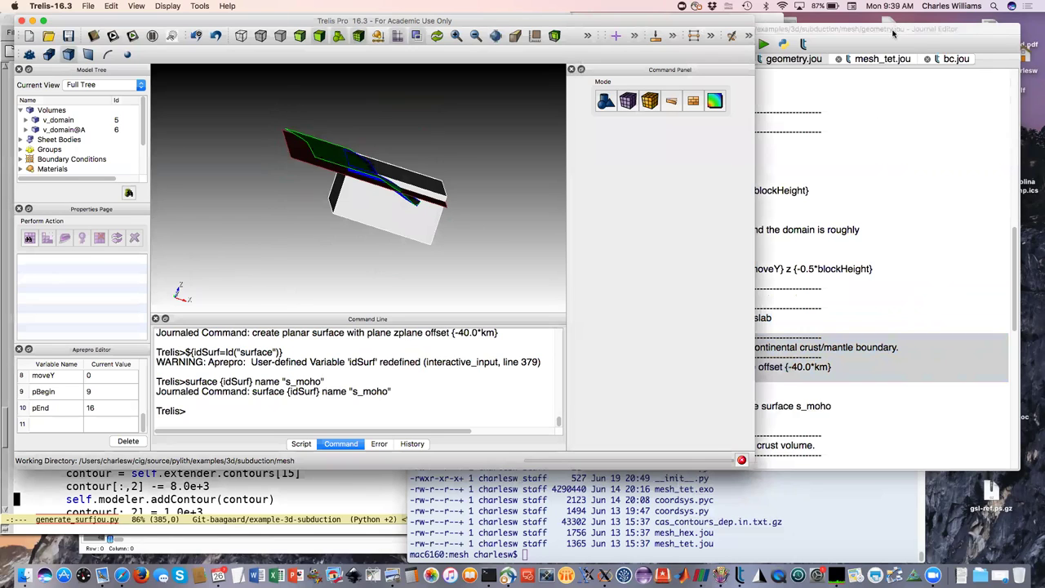
pyautogui.click(838, 274)
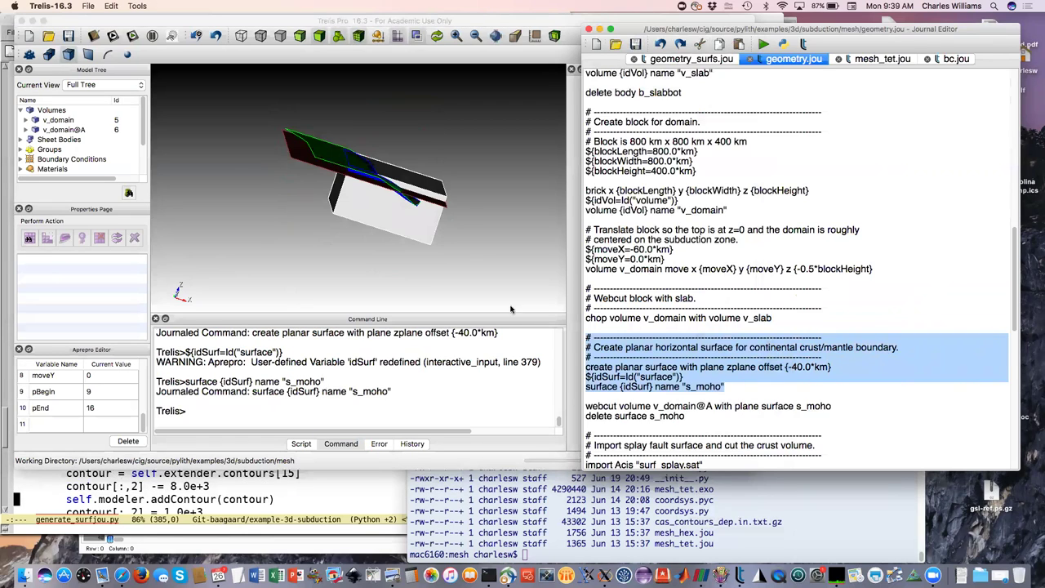
pyautogui.click(413, 231)
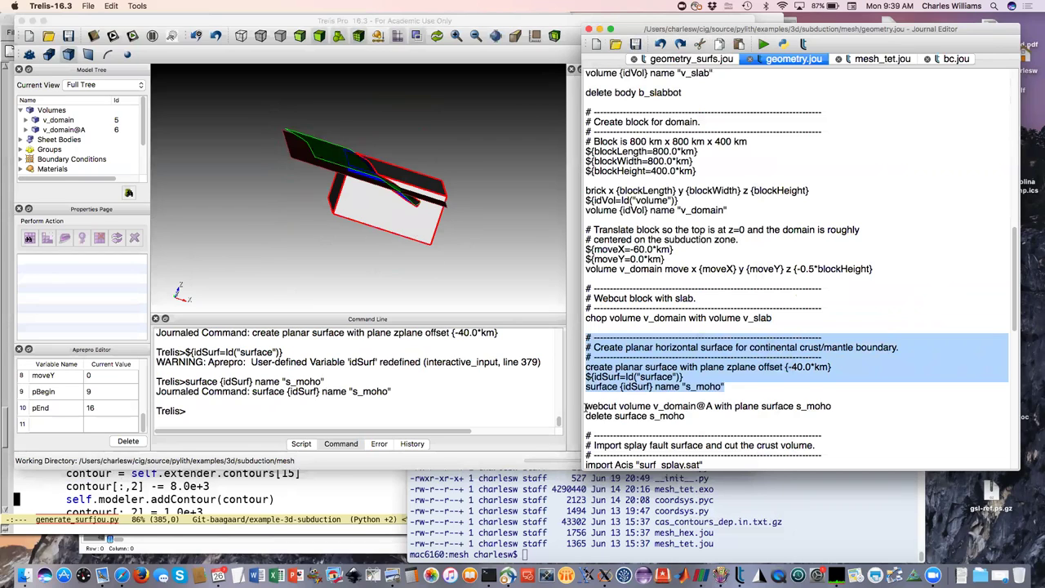
# - Play the lines that webcut volume v_domain@A with plane surface s_moho and delete surface s_moho
pyautogui.moveTo(586, 405); pyautogui.dragTo(688, 415)
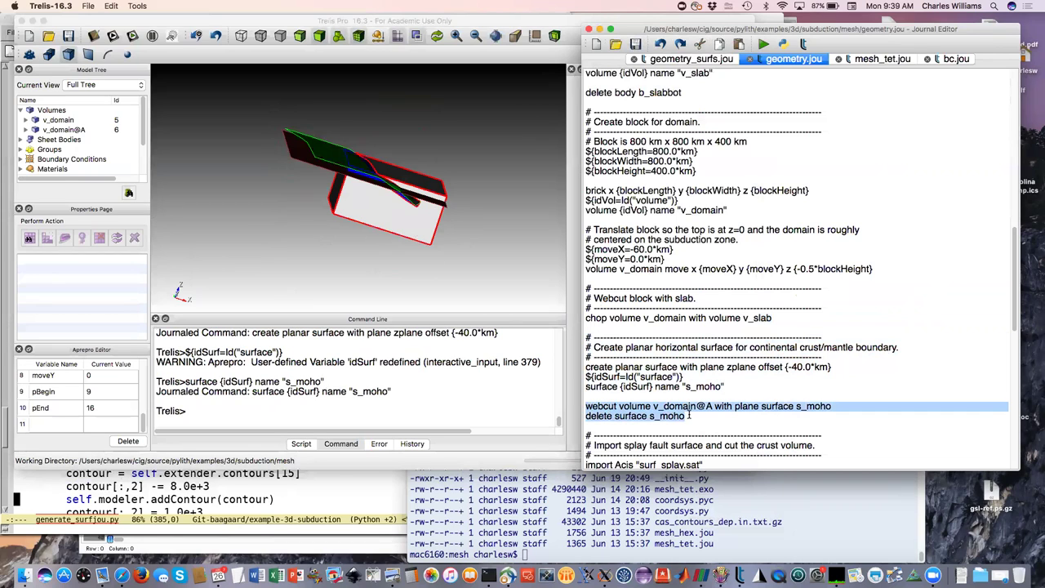
pyautogui.rightClick(647, 416)
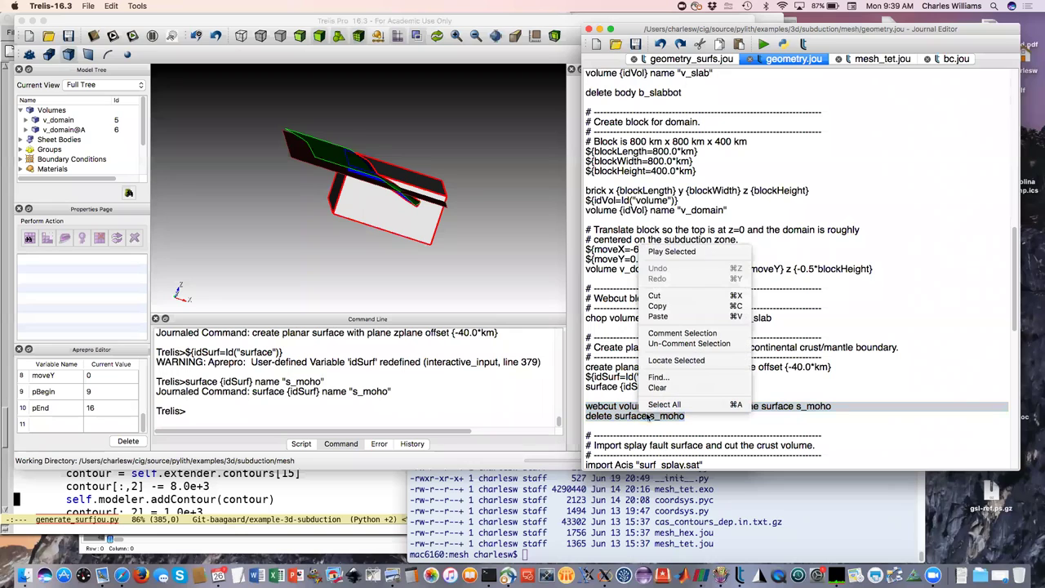
pyautogui.click(698, 251)
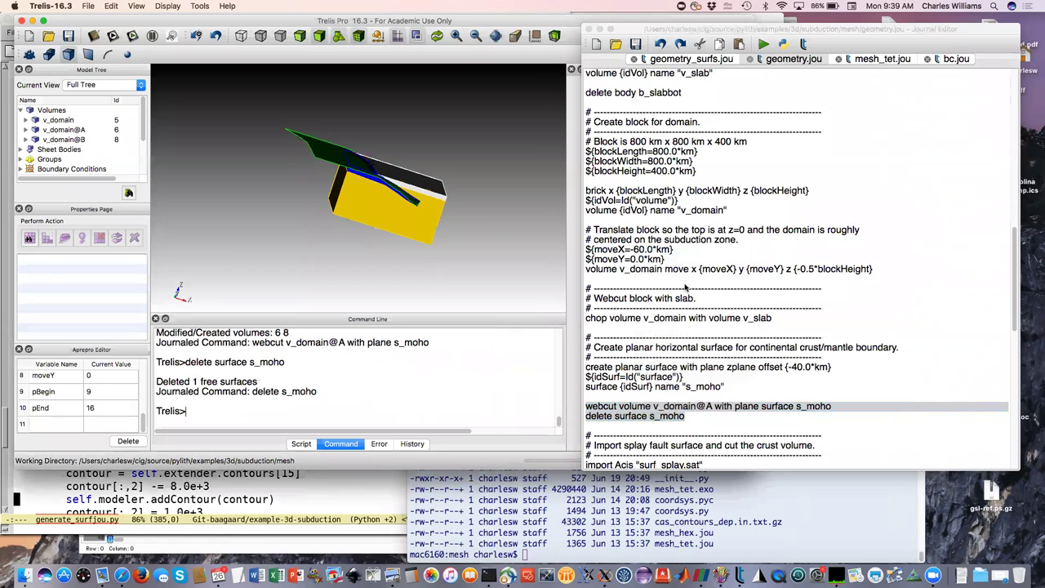
# - Play the splay fault section that imports surf_splay.sat, names s_splay, v_splay and b_splay, and webcuts v_domain@A with s_splay, and inspect the cut
pyautogui.scroll(-1, 686, 287)
pyautogui.scroll(-1, 685, 287)
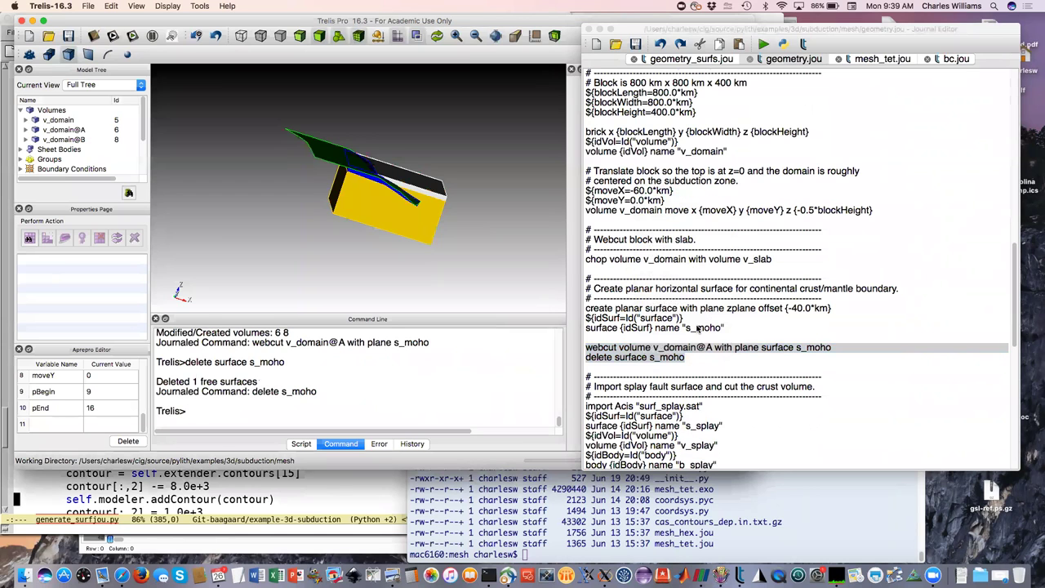
pyautogui.scroll(-2, 645, 315)
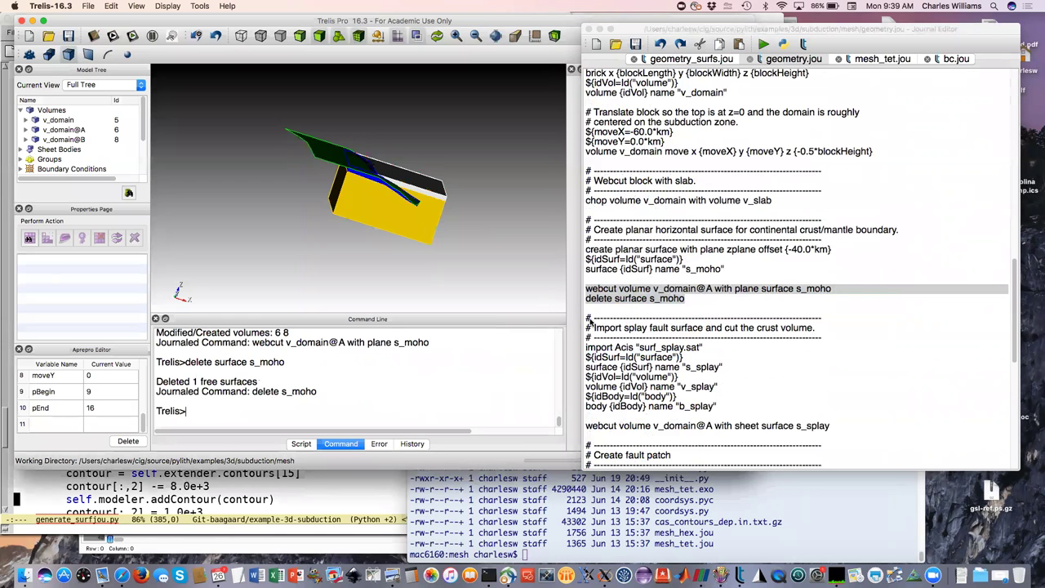
pyautogui.click(586, 319)
pyautogui.moveTo(586, 319); pyautogui.dragTo(827, 426)
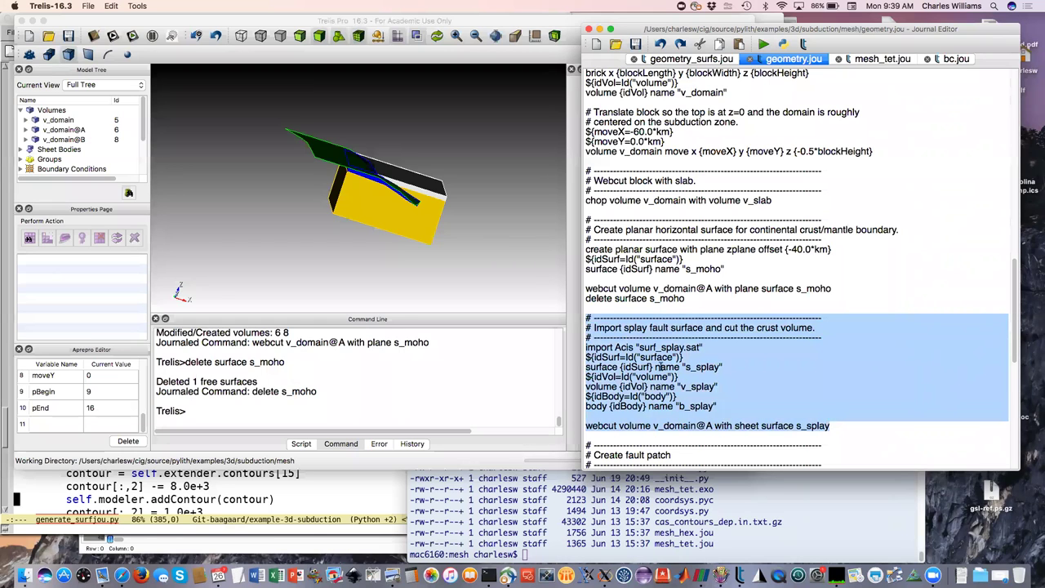
pyautogui.rightClick(659, 367)
pyautogui.click(676, 373)
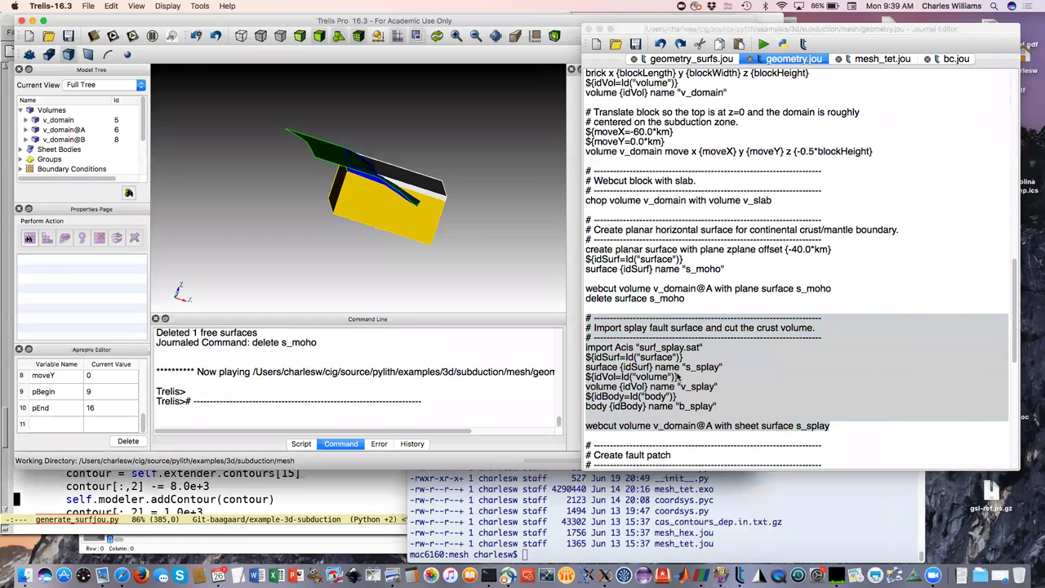
pyautogui.click(180, 294)
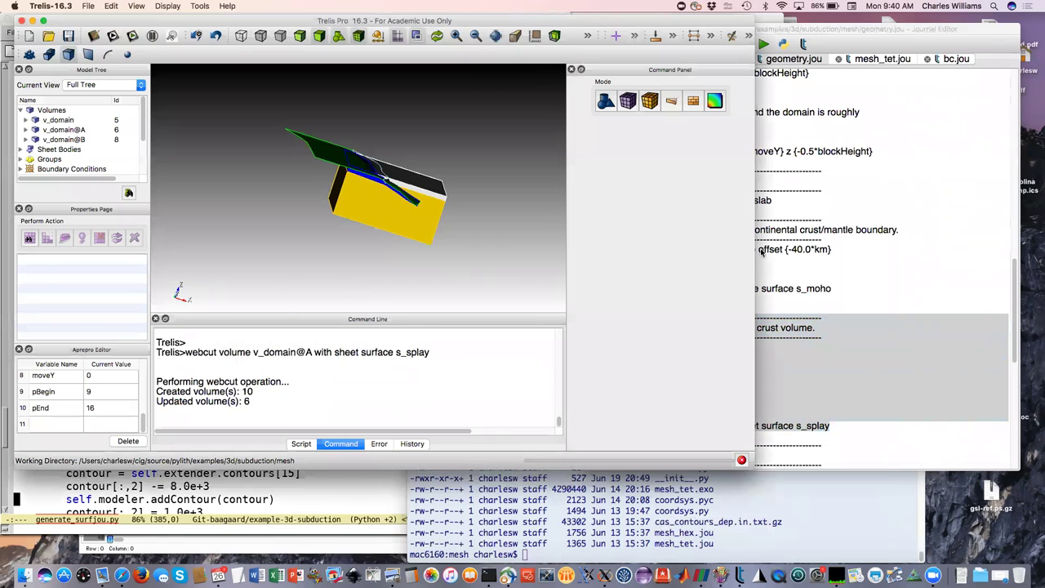
pyautogui.click(179, 290)
pyautogui.moveTo(483, 260); pyautogui.dragTo(466, 231)
pyautogui.moveTo(421, 281)
pyautogui.mouseDown()
pyautogui.moveTo(413, 248)
pyautogui.moveTo(406, 284)
pyautogui.mouseUp()
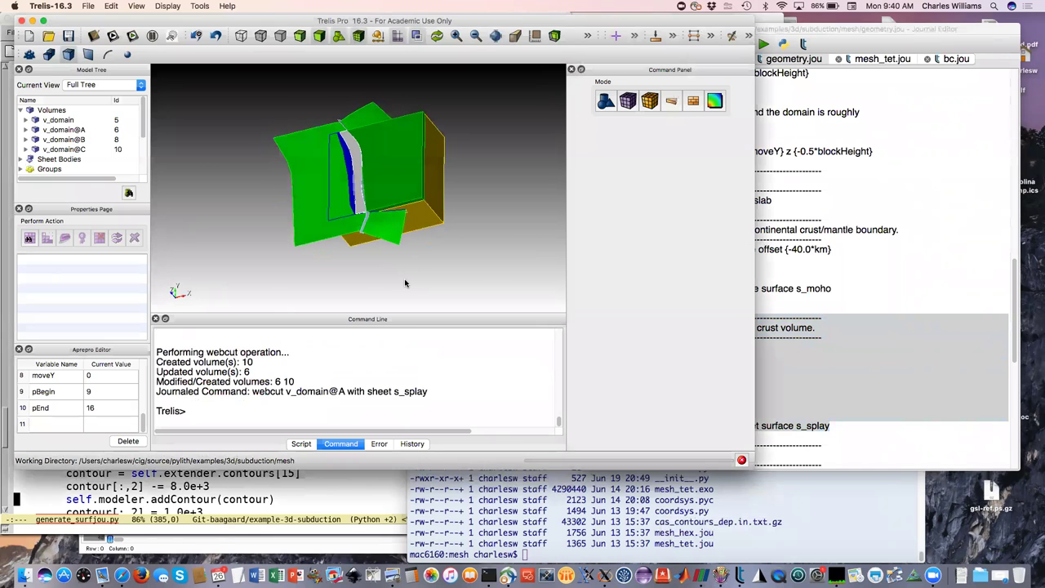
# - Play the fault patch lines that create a 400 x 200 x 100 km brick named v_patchblock and move it -100*km in x, and inspect it
pyautogui.click(923, 35)
pyautogui.scroll(-2, 920, 185)
pyautogui.scroll(-6, 920, 185)
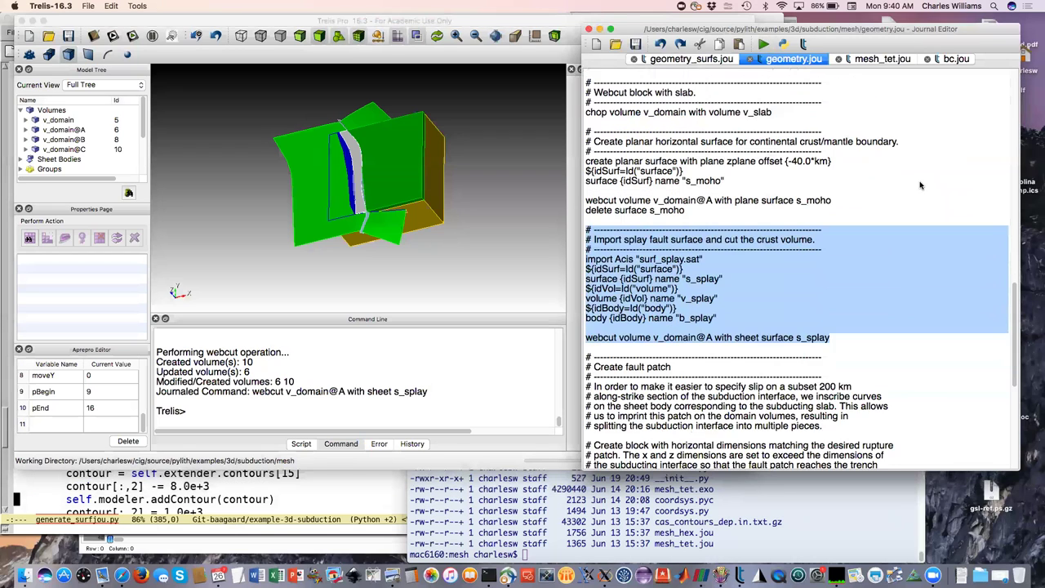
pyautogui.scroll(-4, 920, 185)
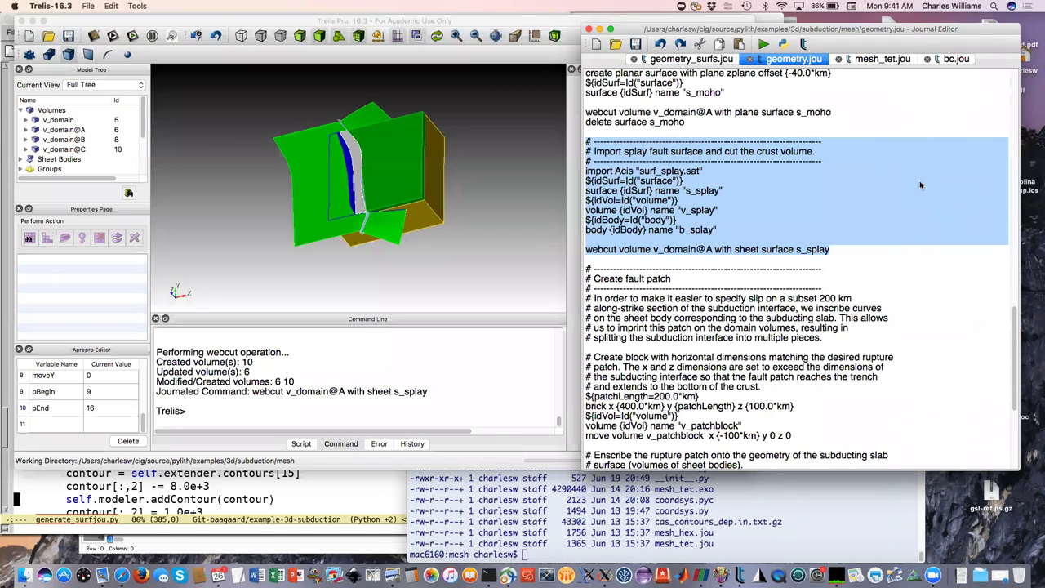
pyautogui.scroll(-2, 919, 186)
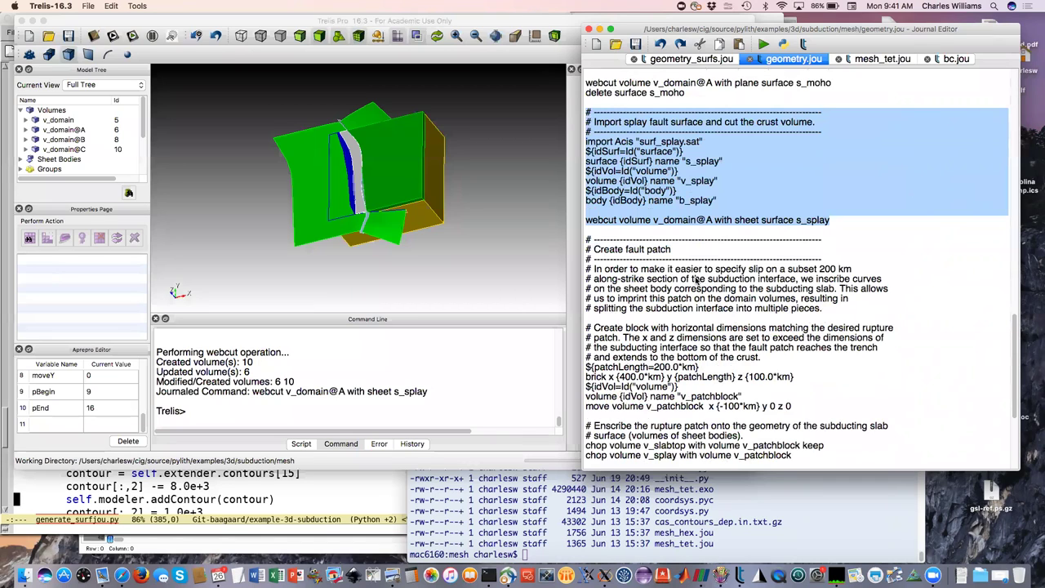
pyautogui.click(587, 242)
pyautogui.moveTo(587, 242); pyautogui.dragTo(796, 407)
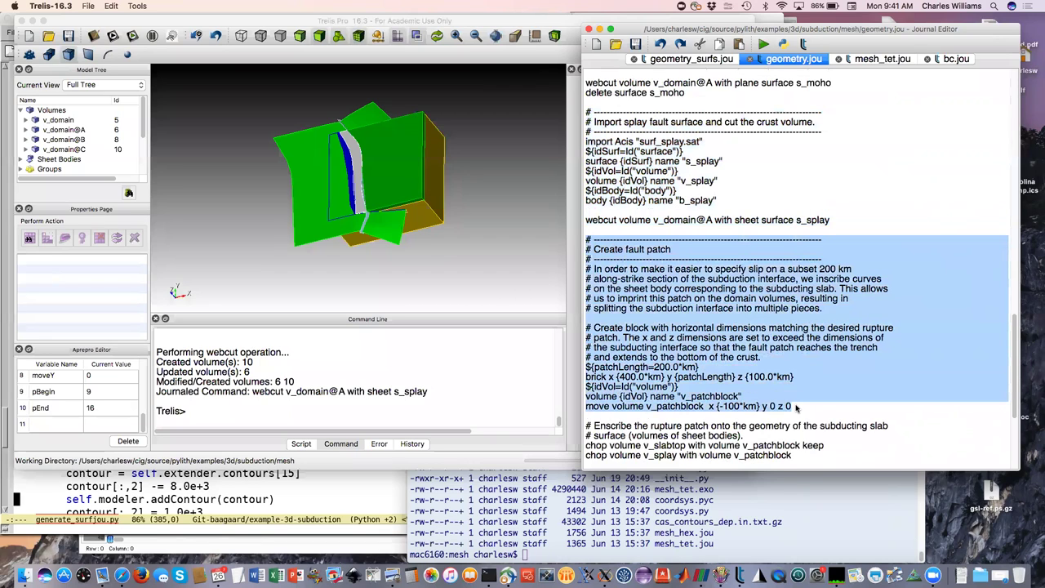
pyautogui.rightClick(682, 352)
pyautogui.click(710, 359)
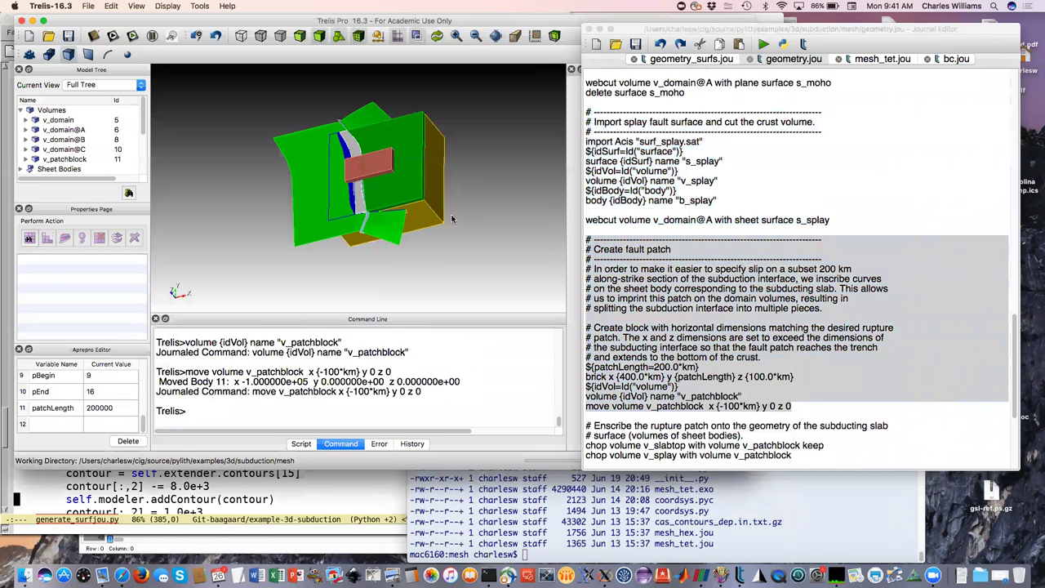
pyautogui.scroll(5, 404, 193)
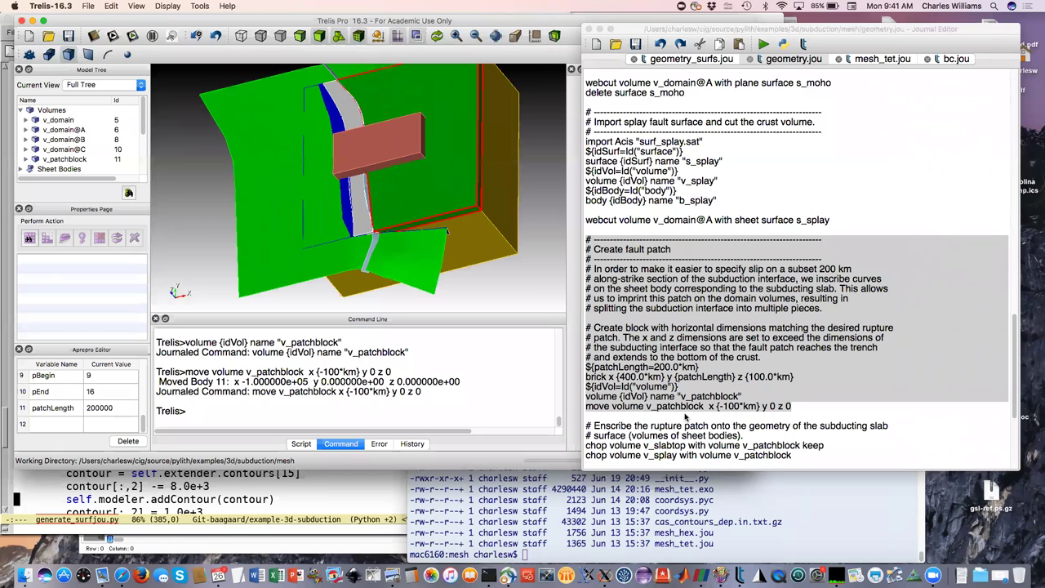
pyautogui.scroll(-1, 685, 416)
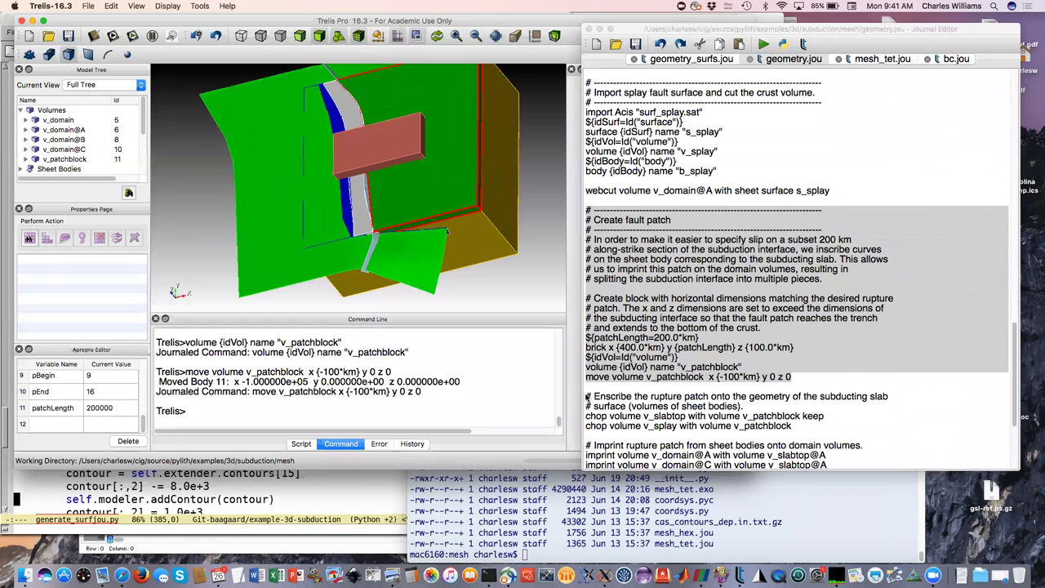
pyautogui.click(587, 396)
pyautogui.moveTo(686, 404); pyautogui.dragTo(790, 410)
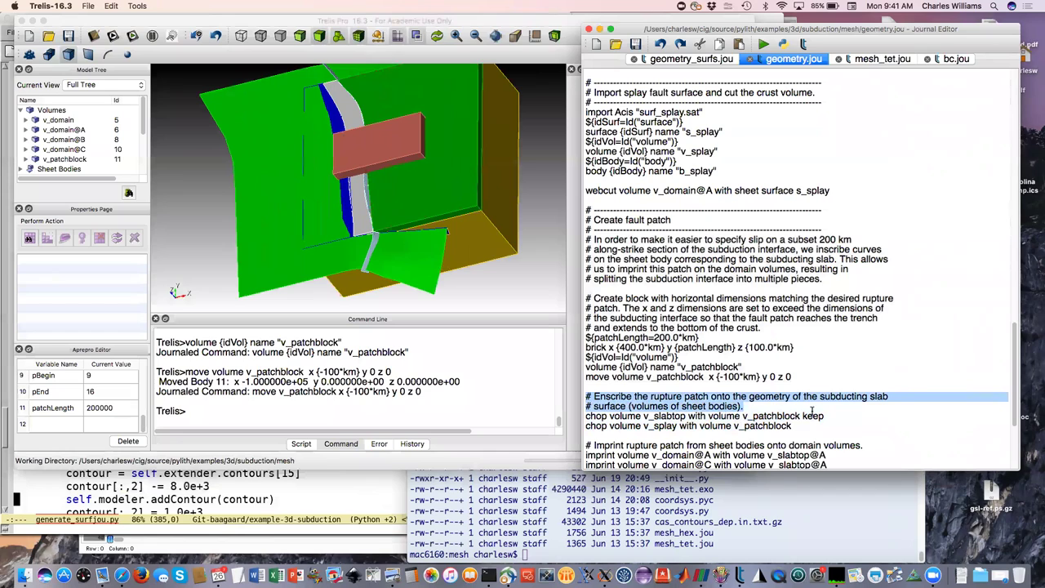
pyautogui.tripleClick(777, 385)
pyautogui.click(776, 386)
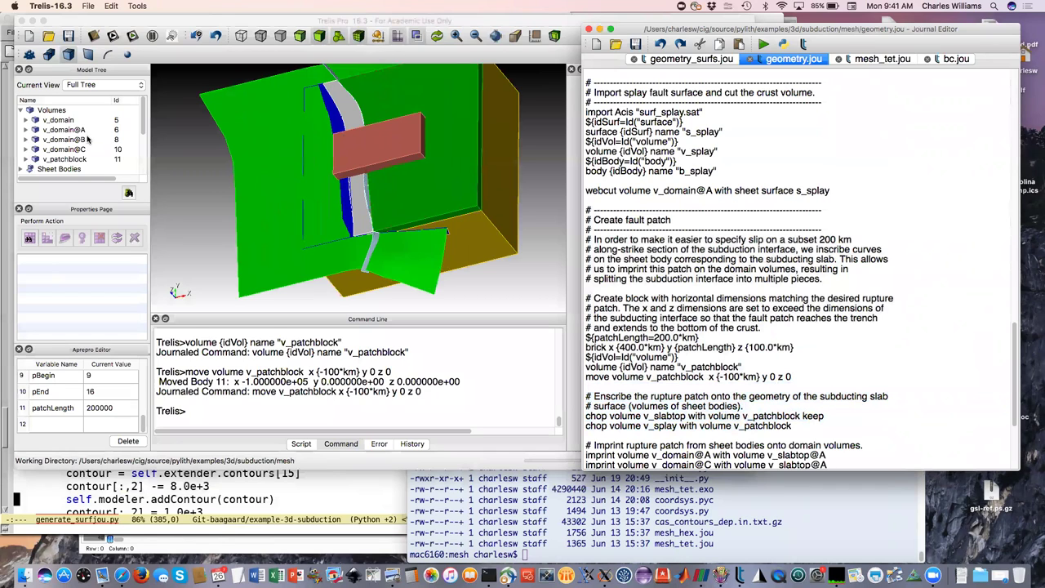
# - Expand the sheet bodies in the model tree and draw only the sheet body b_slabtop
pyautogui.scroll(-2, 41, 143)
pyautogui.click(21, 140)
pyautogui.click(21, 140)
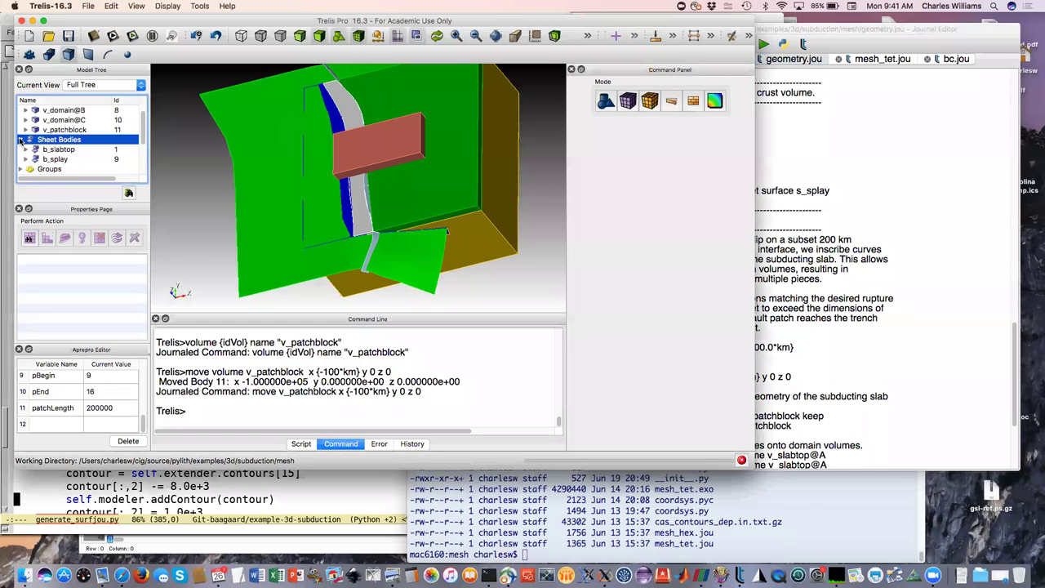
pyautogui.click(59, 149)
pyautogui.rightClick(59, 149)
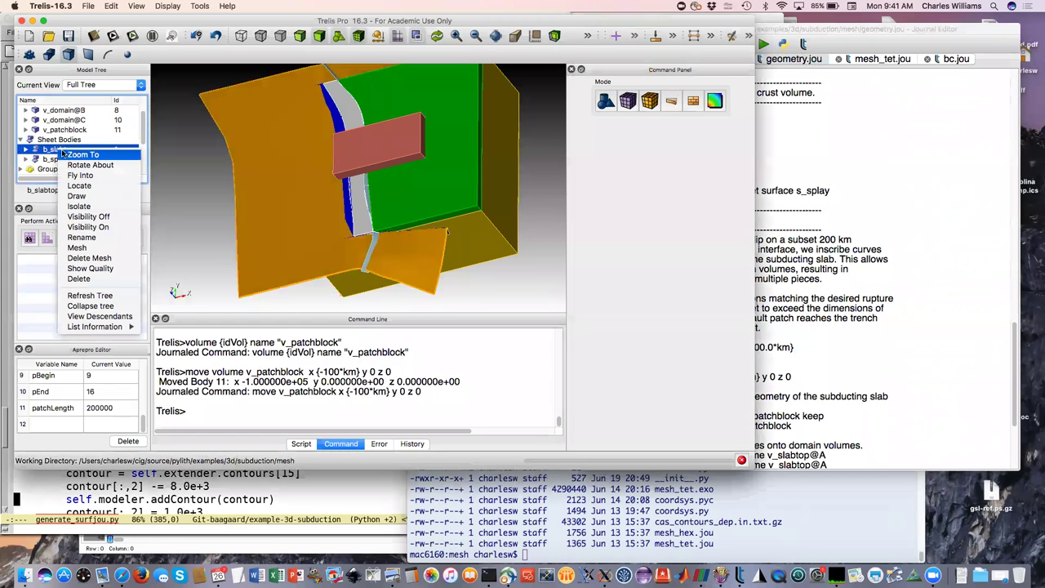
pyautogui.click(76, 197)
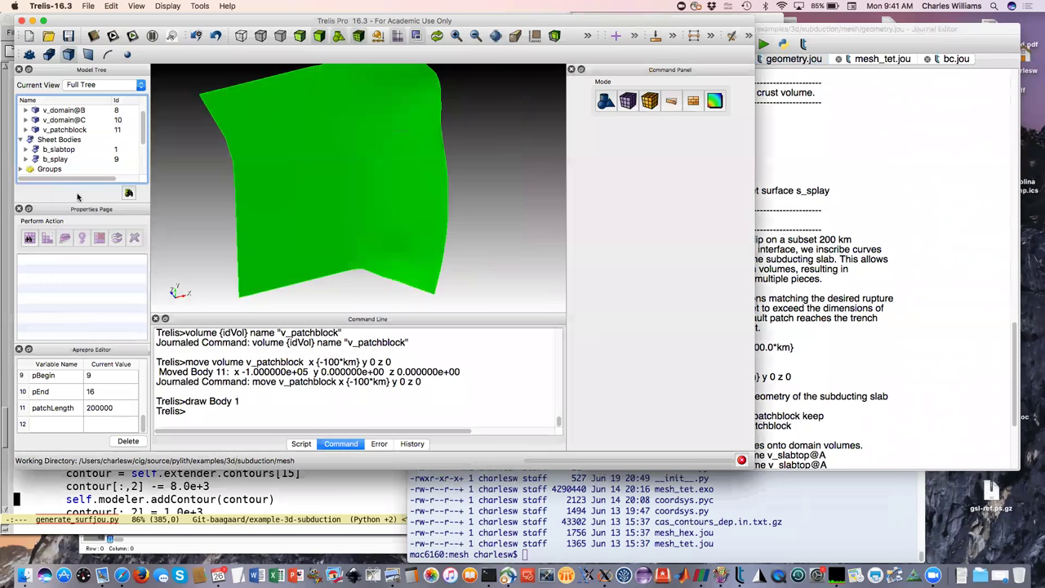
# - Play the line that chops volume v_slabtop with v_patchblock using keep, and inspect the inscribed patch in transparent display
pyautogui.click(847, 32)
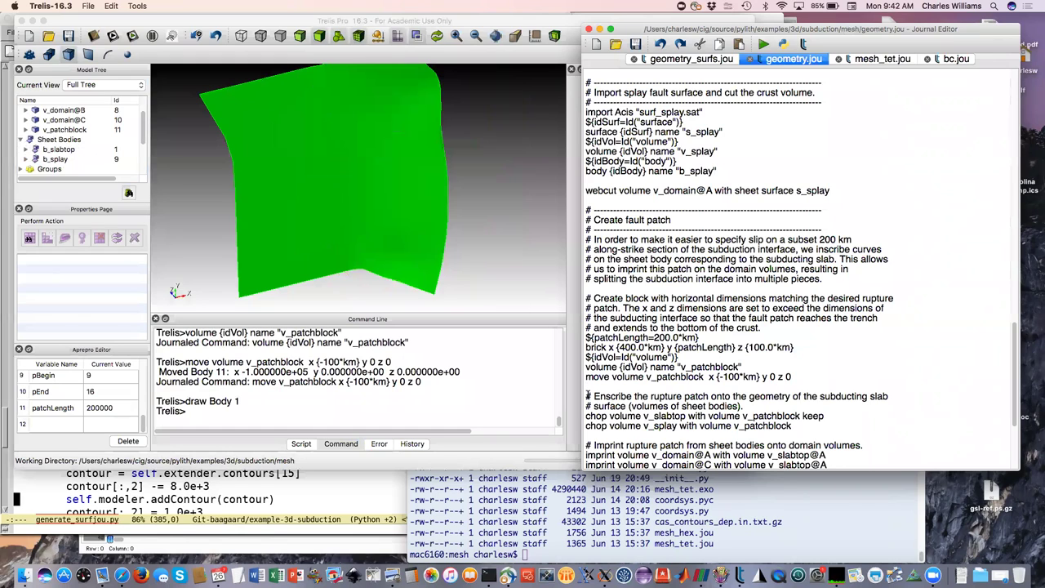
pyautogui.moveTo(586, 393); pyautogui.dragTo(824, 418)
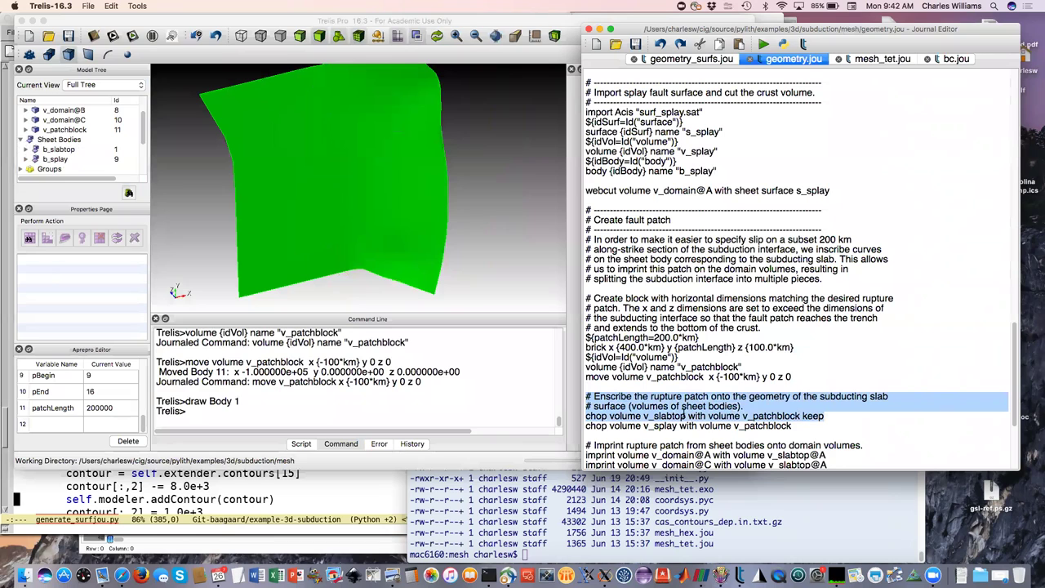
pyautogui.rightClick(684, 416)
pyautogui.click(727, 251)
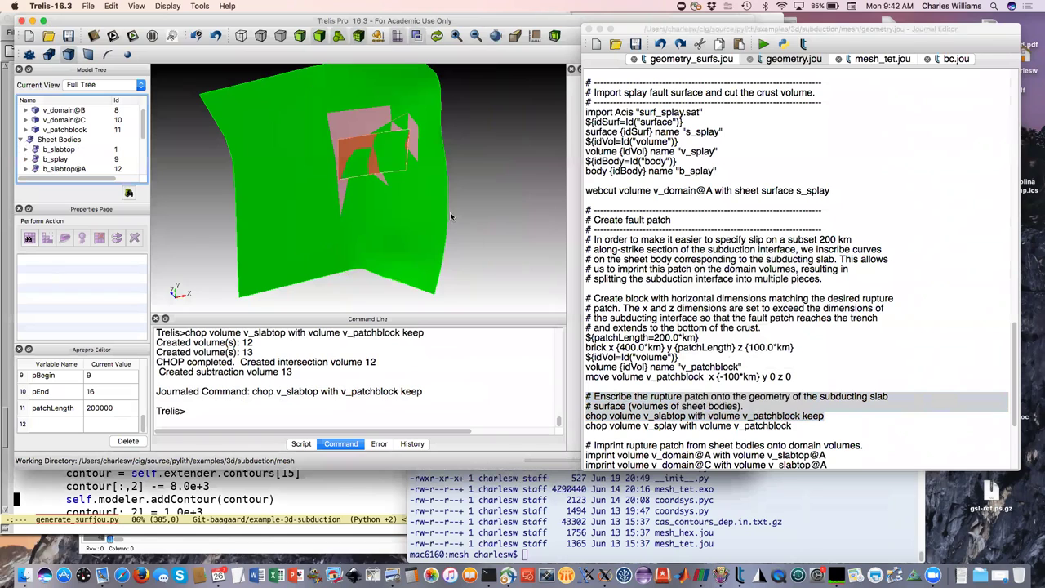
pyautogui.moveTo(414, 211); pyautogui.dragTo(413, 248)
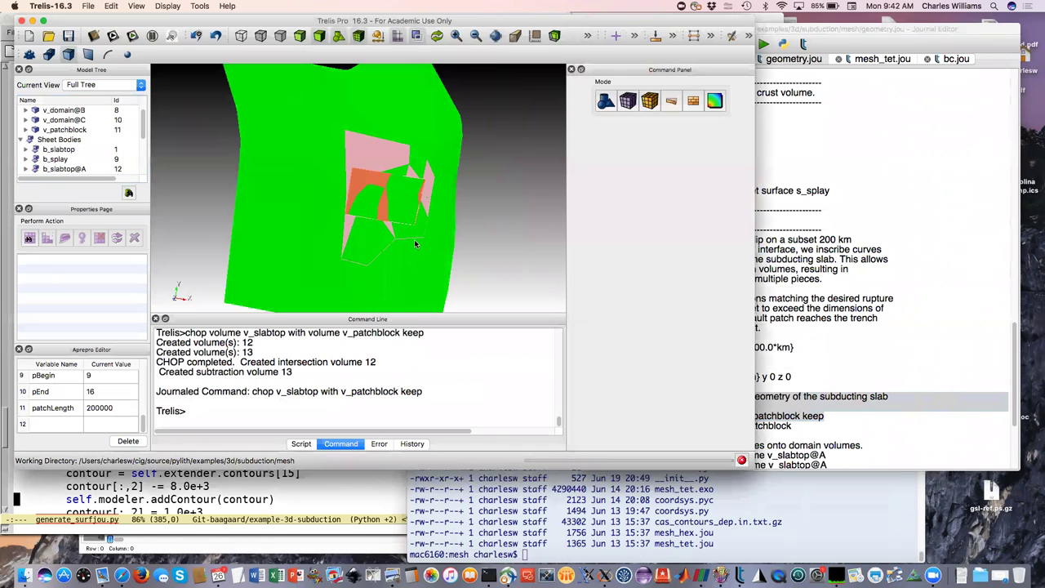
pyautogui.scroll(5, 413, 242)
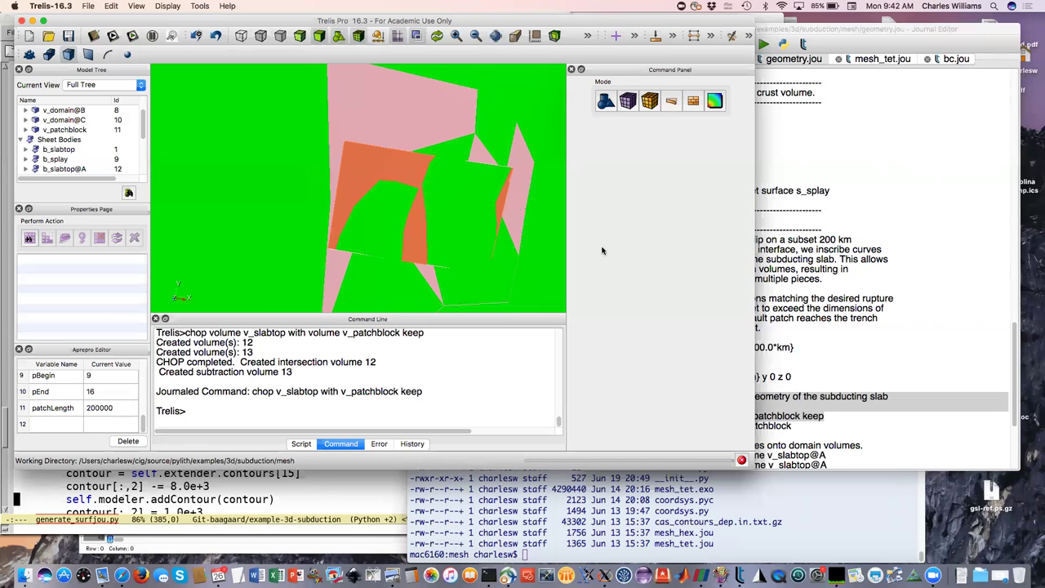
pyautogui.click(299, 36)
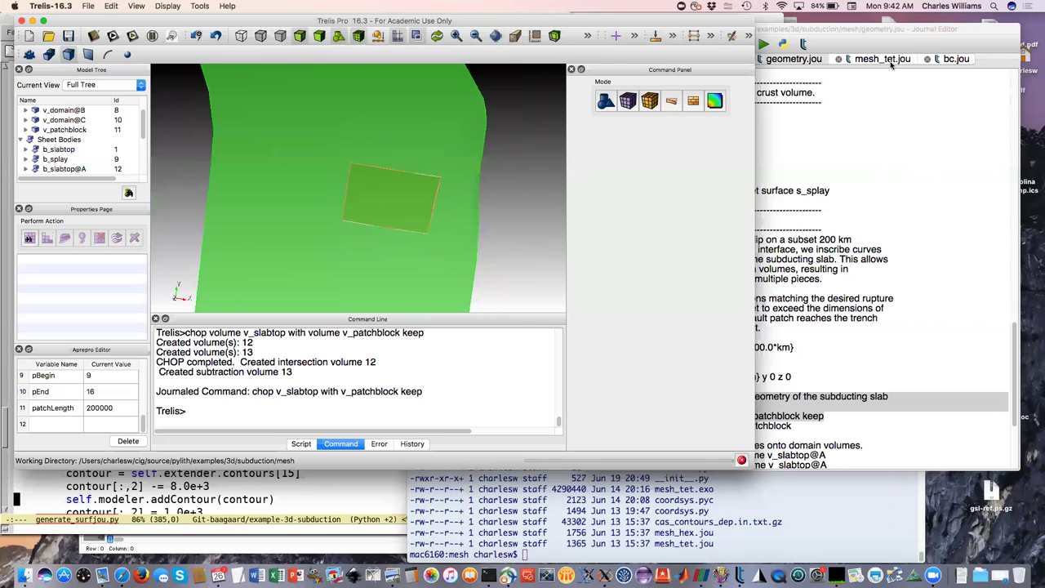
# - Draw only the splay fault sheet body b_splay
pyautogui.click(891, 31)
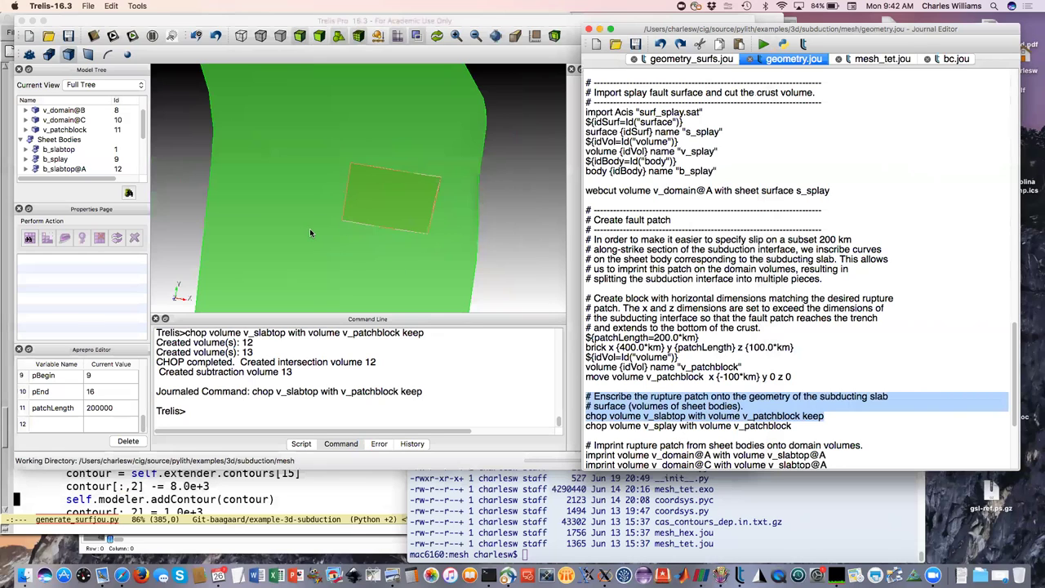
pyautogui.click(80, 161)
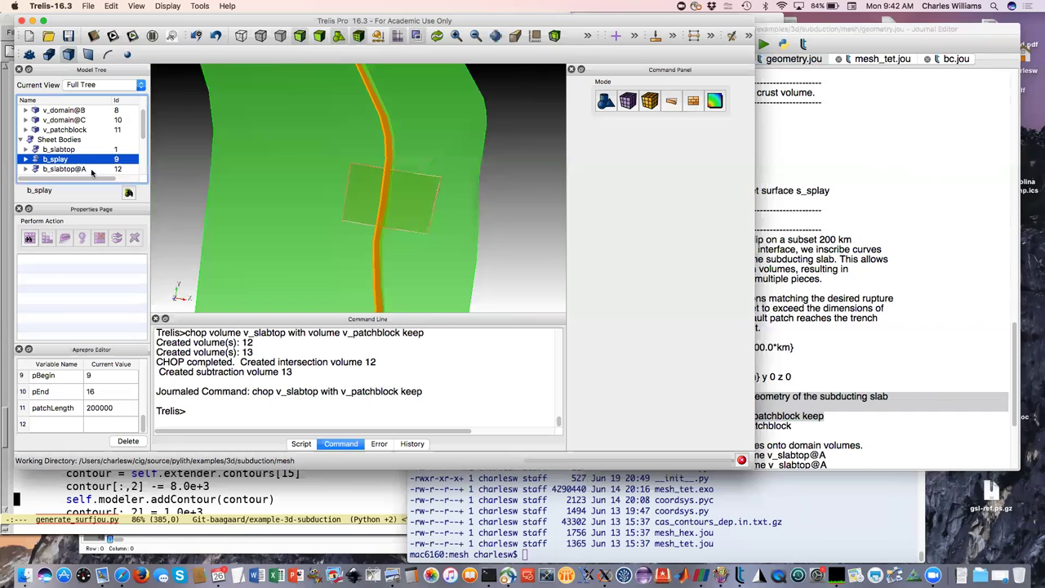
pyautogui.rightClick(85, 161)
pyautogui.click(100, 208)
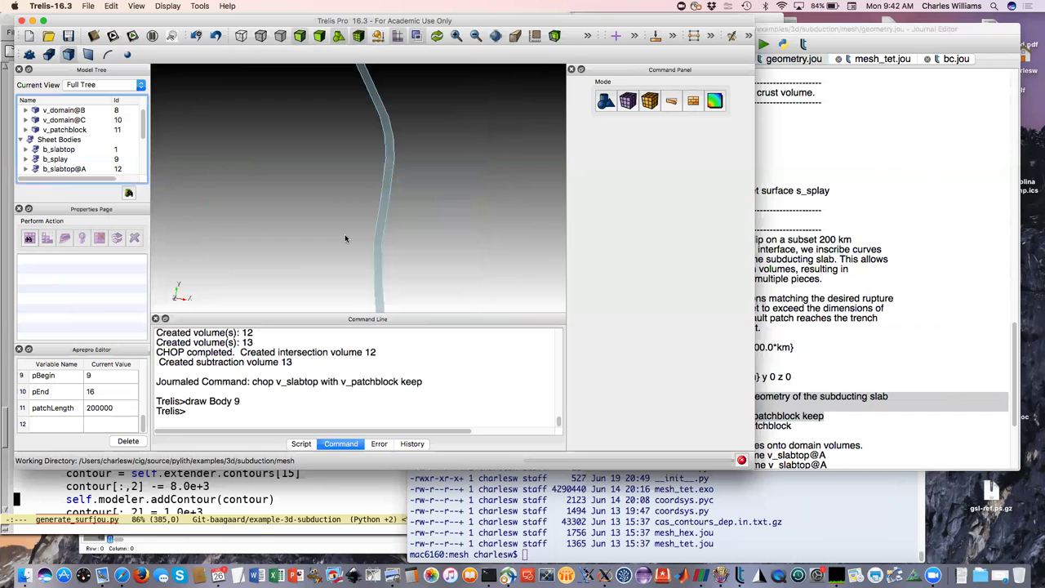
# - Play the line that chops volume v_splay with volume v_patchblock
pyautogui.click(766, 382)
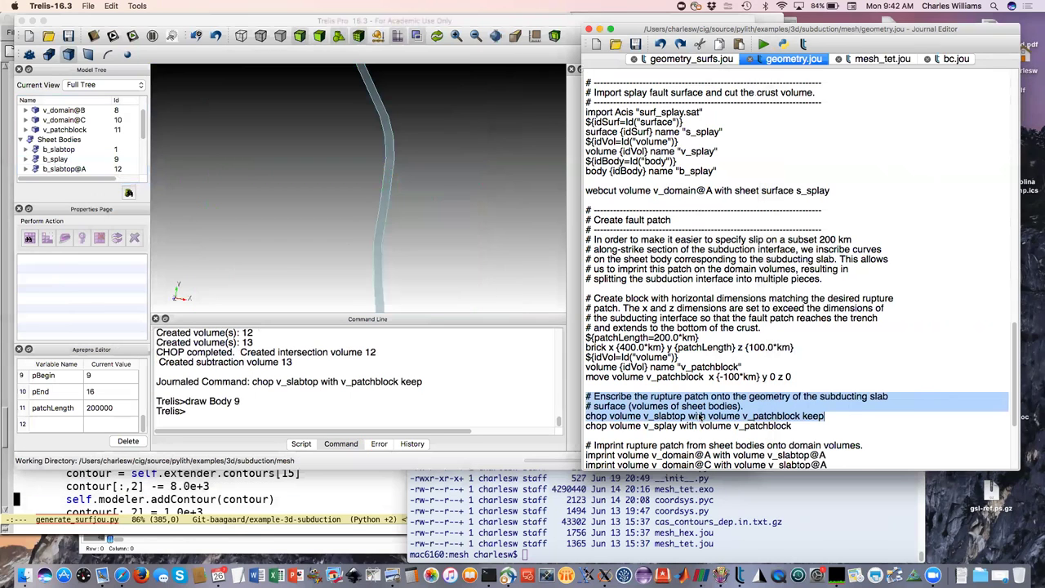
pyautogui.tripleClick(684, 425)
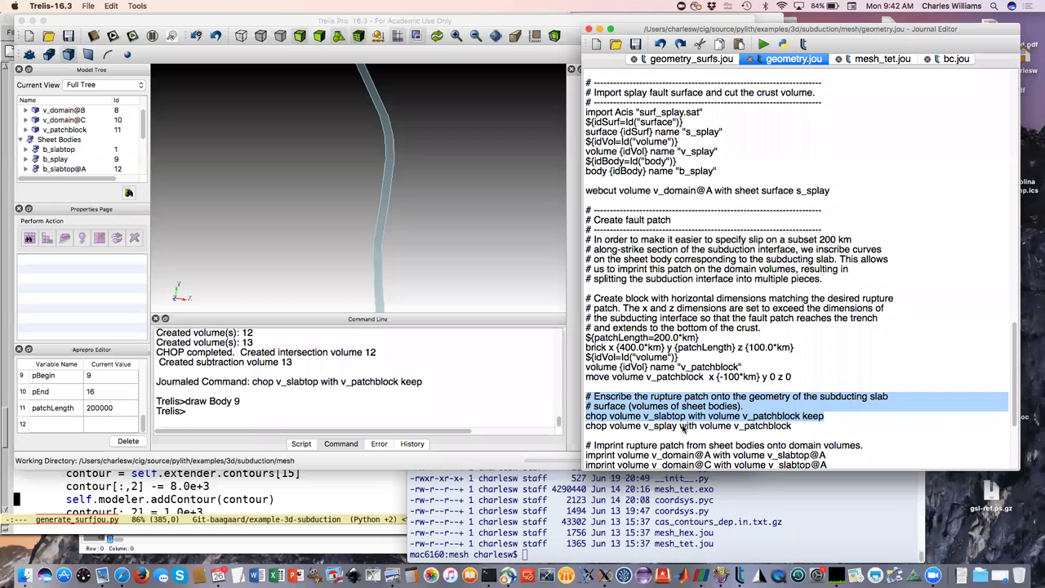
pyautogui.rightClick(741, 263)
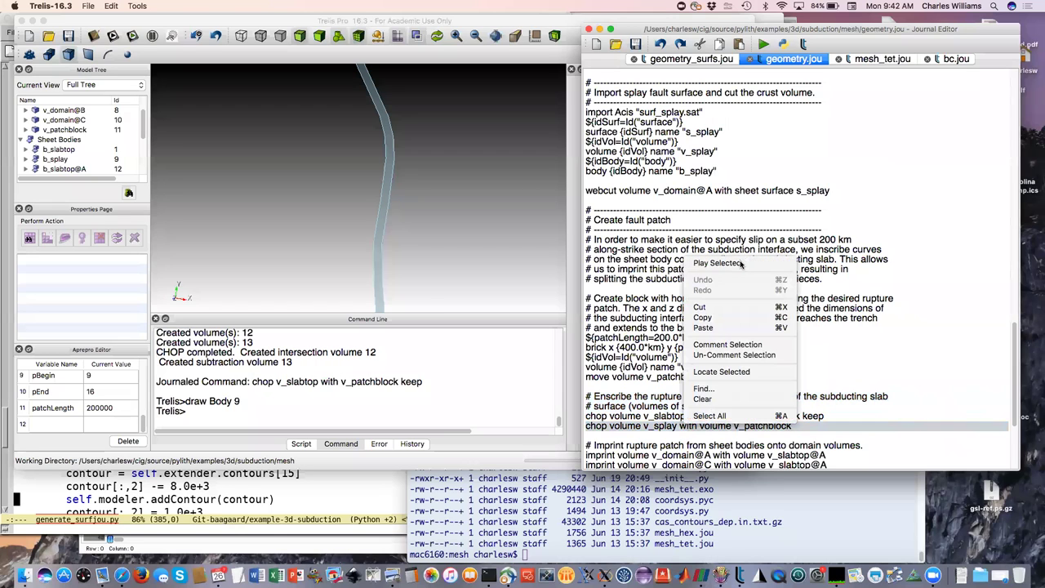
pyautogui.click(741, 263)
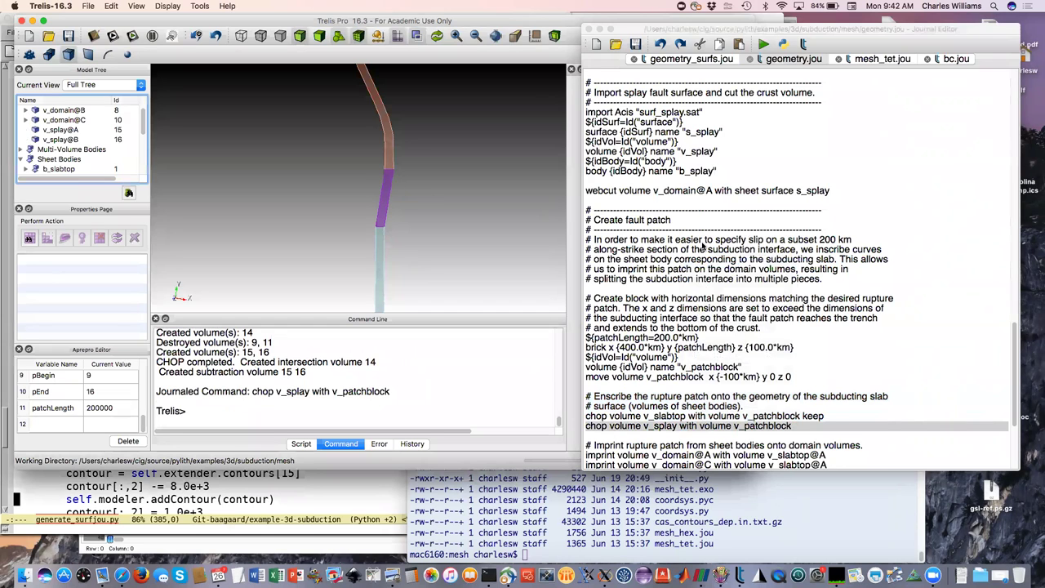
# - Review the imprint lines in geometry.jou and draw only volume v_domain@A
pyautogui.scroll(-3, 702, 246)
pyautogui.scroll(-3, 702, 245)
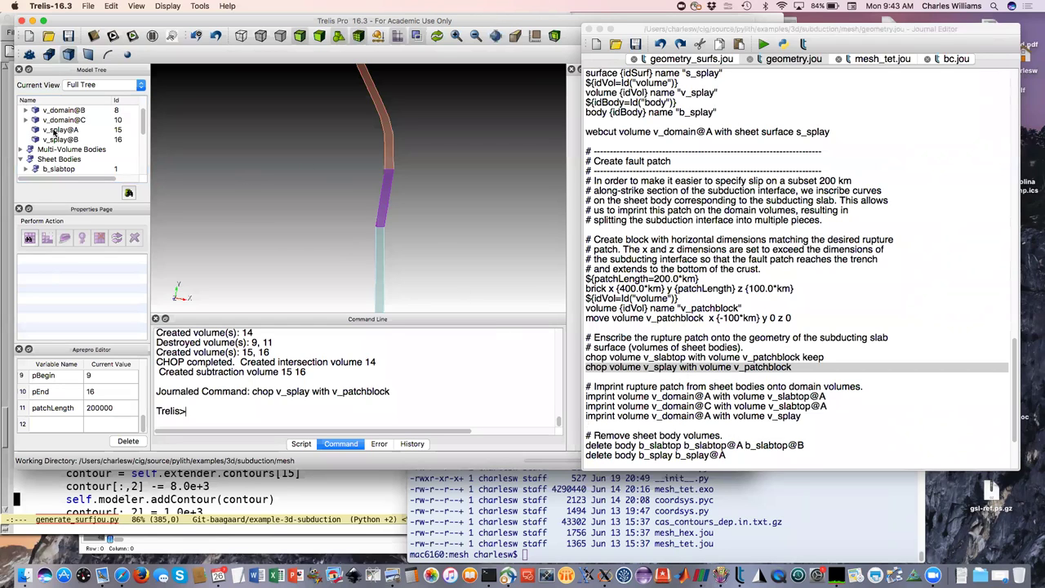
pyautogui.scroll(2, 57, 134)
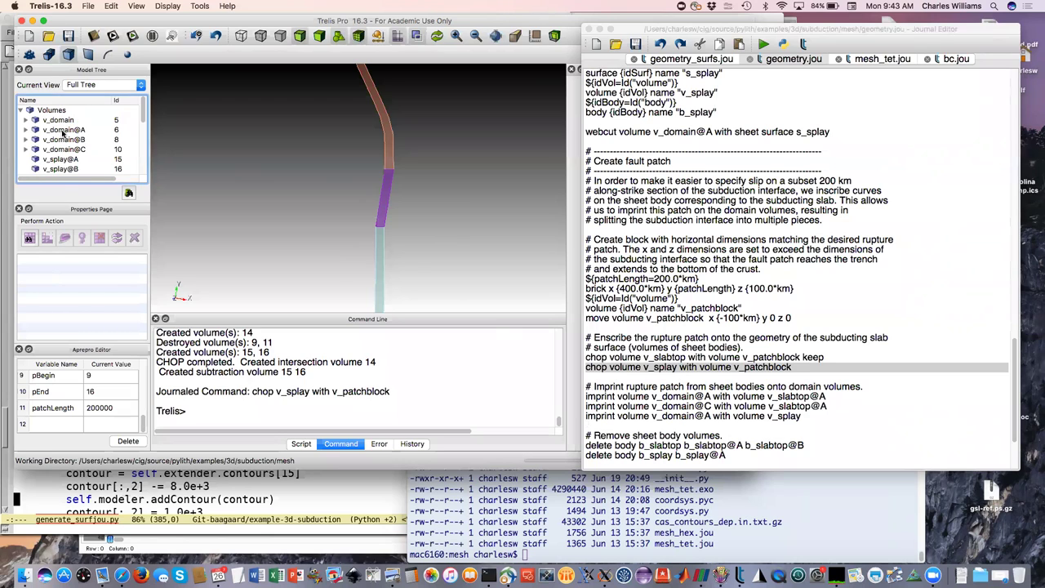
pyautogui.click(62, 131)
pyautogui.rightClick(62, 133)
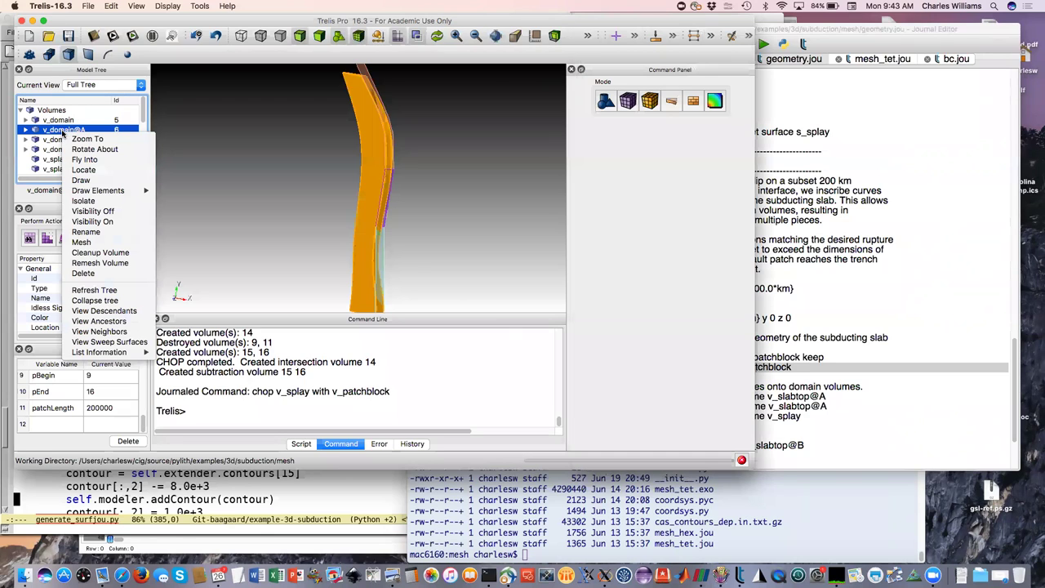
pyautogui.click(81, 179)
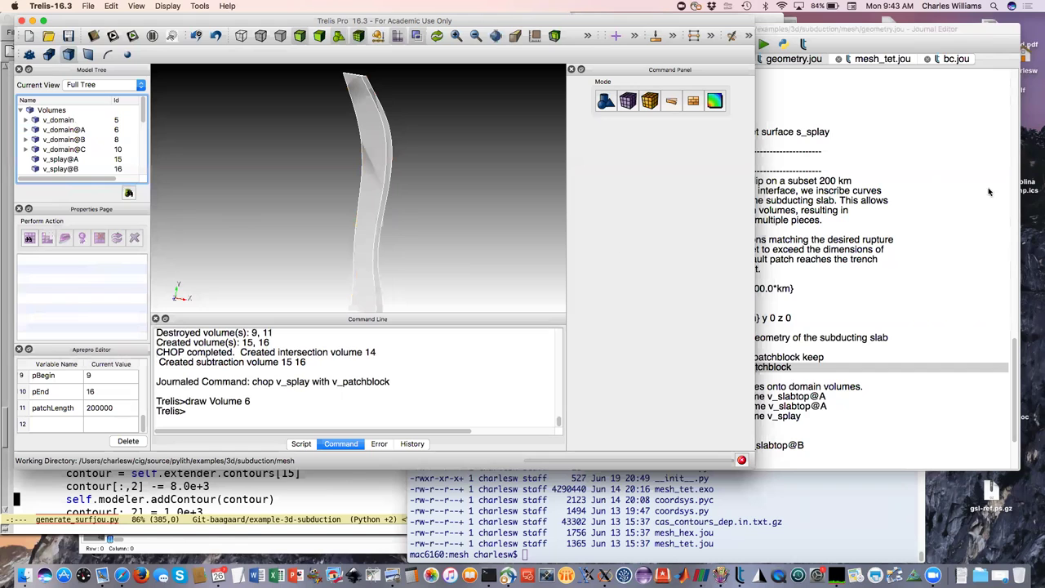
# - Play the line that imprints volume v_domain@A with v_slabtop@A, inspect the imprint, and redisplay the whole model
pyautogui.click(798, 266)
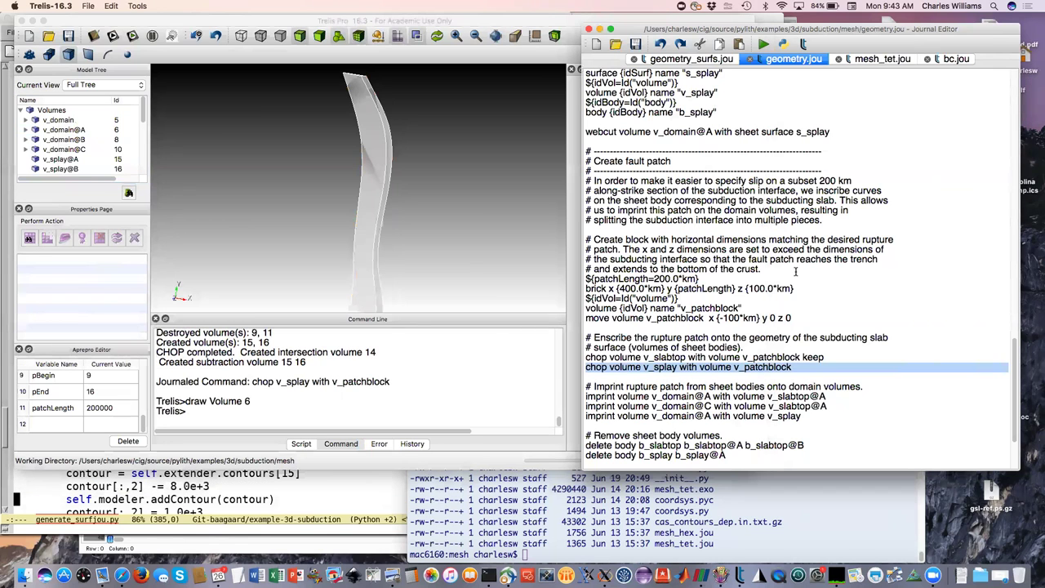
pyautogui.moveTo(586, 386); pyautogui.dragTo(824, 396)
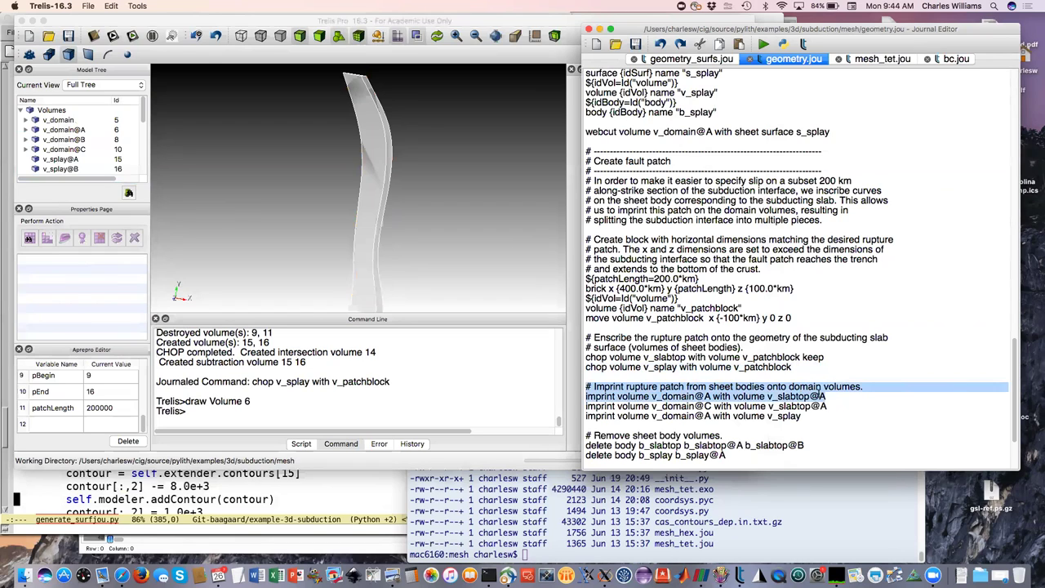
pyautogui.rightClick(792, 396)
pyautogui.click(805, 399)
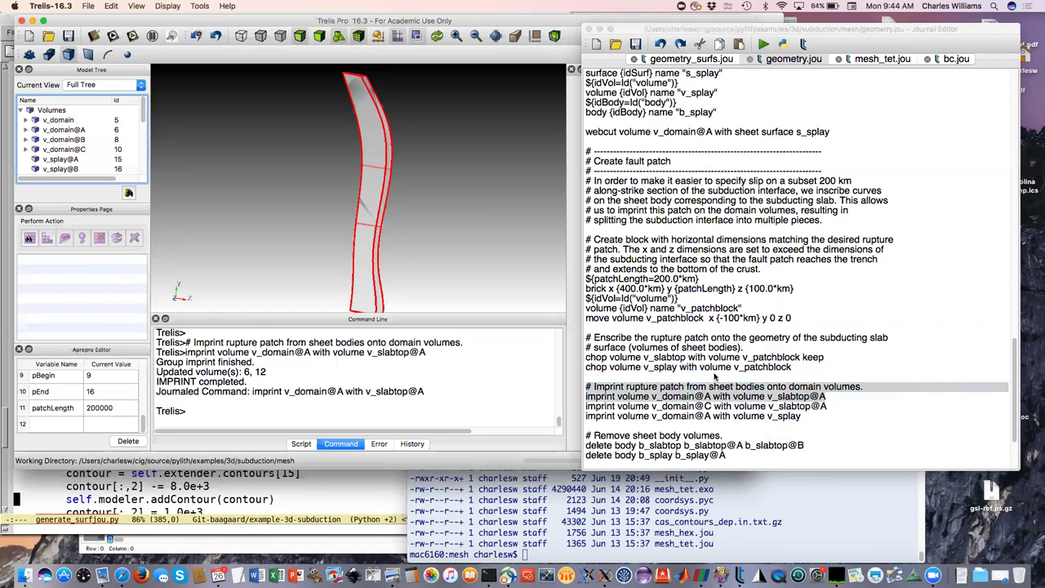
pyautogui.rightClick(176, 296)
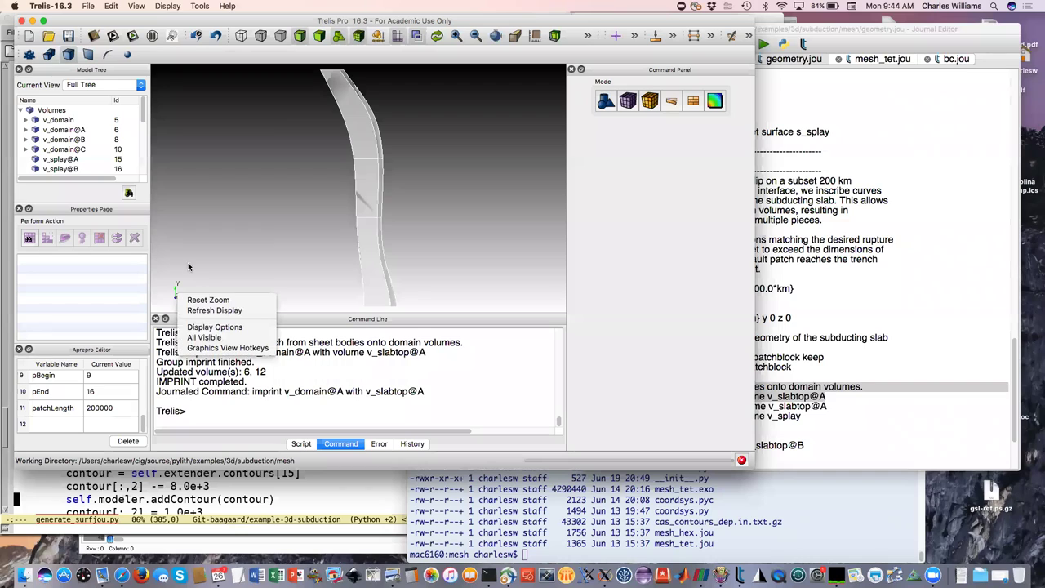
pyautogui.click(218, 311)
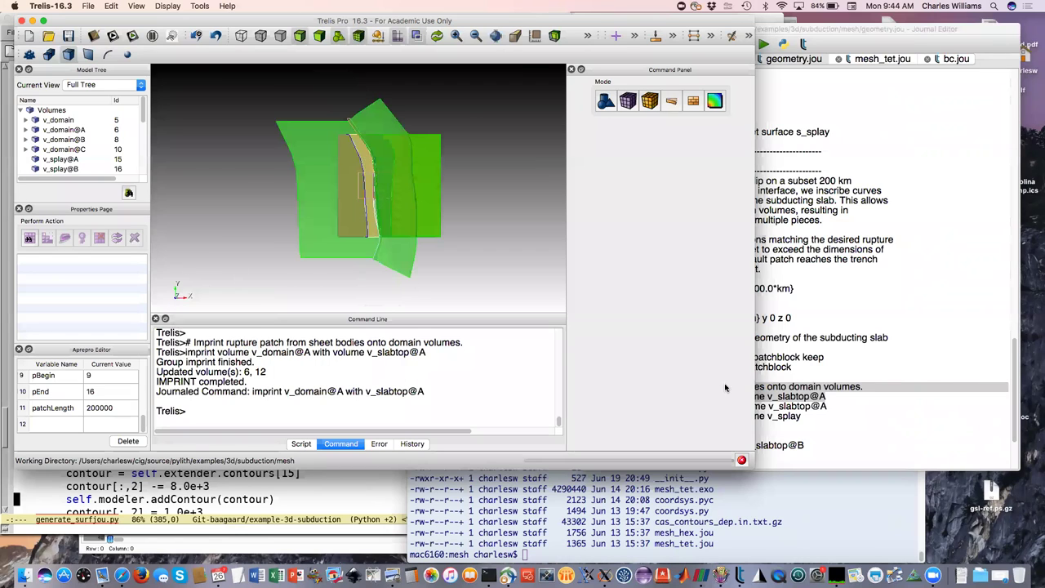
# - Play the lines that imprint volume v_domain@C with v_slabtop@A and volume v_domain@A with v_splay
pyautogui.click(858, 29)
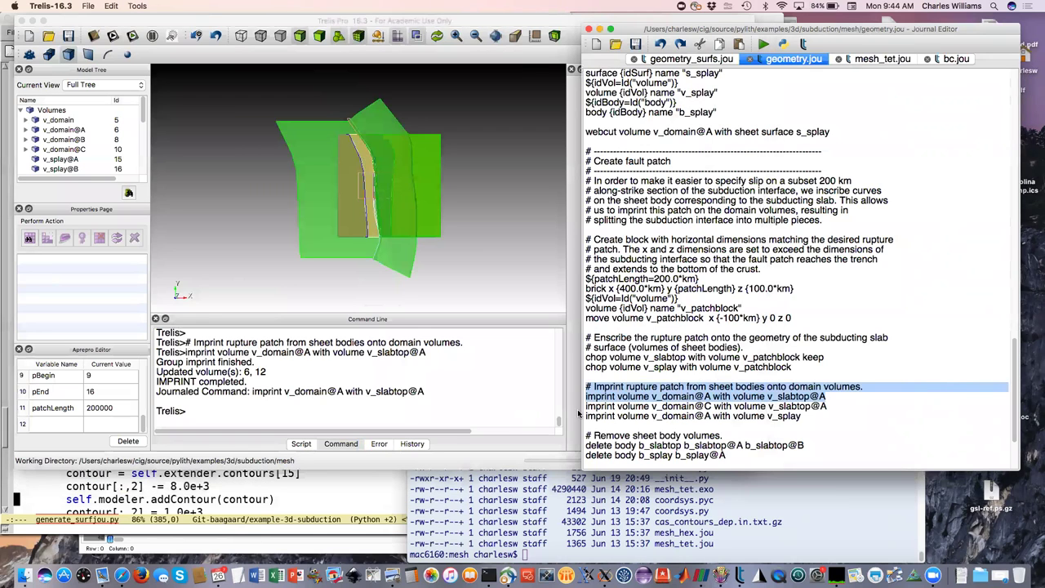
pyautogui.moveTo(585, 405); pyautogui.dragTo(784, 418)
pyautogui.rightClick(782, 417)
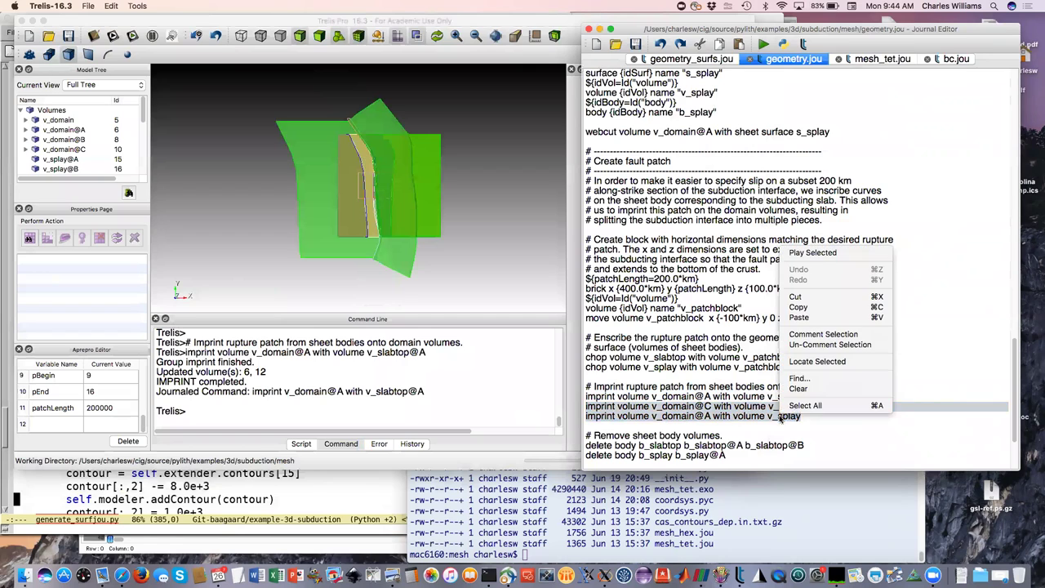
pyautogui.click(821, 255)
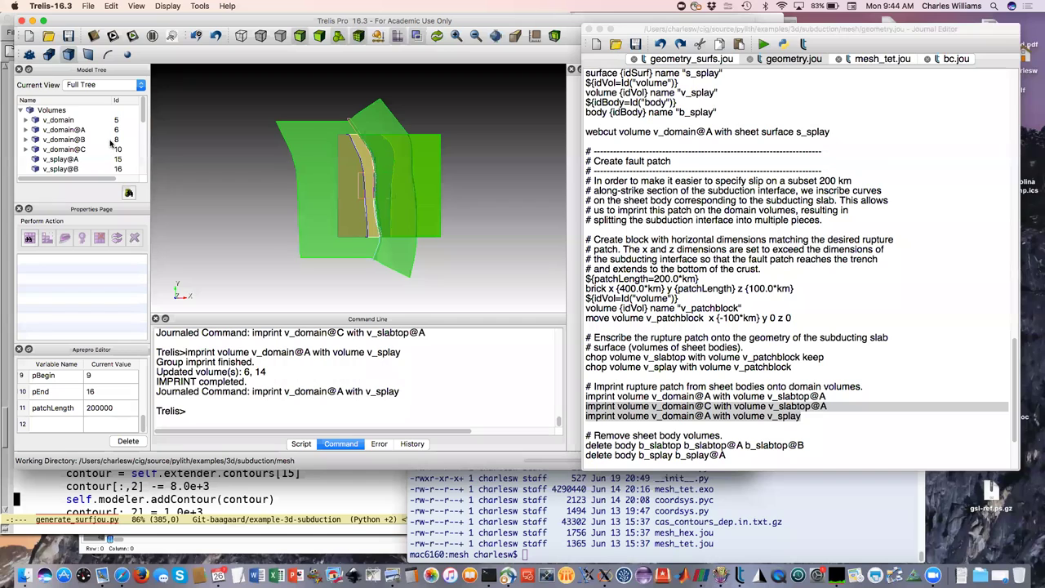
# - Examine the list of remaining sheet bodies and highlight b_slabtop in the model
pyautogui.scroll(-1, 111, 147)
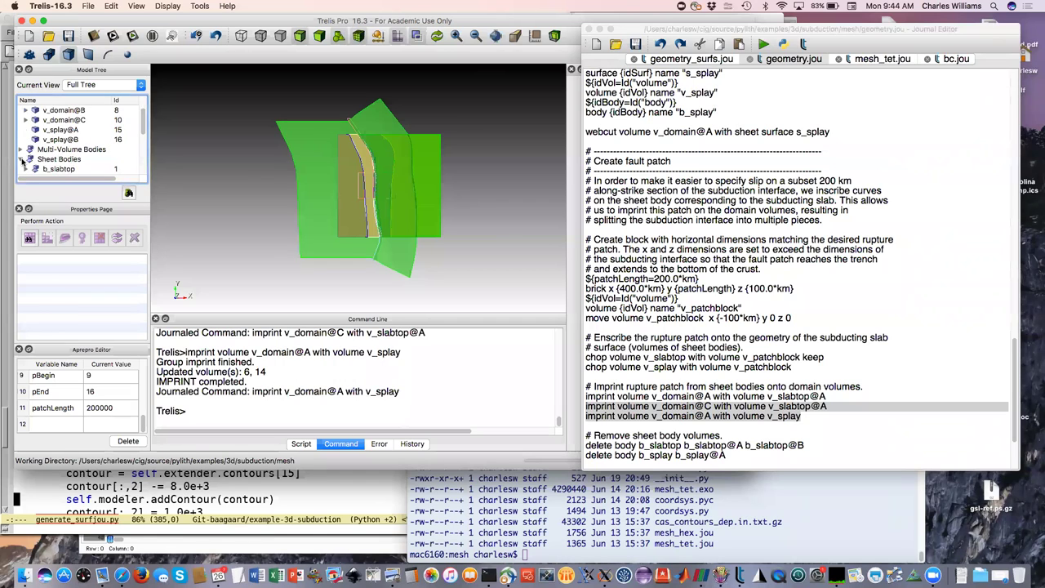
pyautogui.scroll(-1, 62, 151)
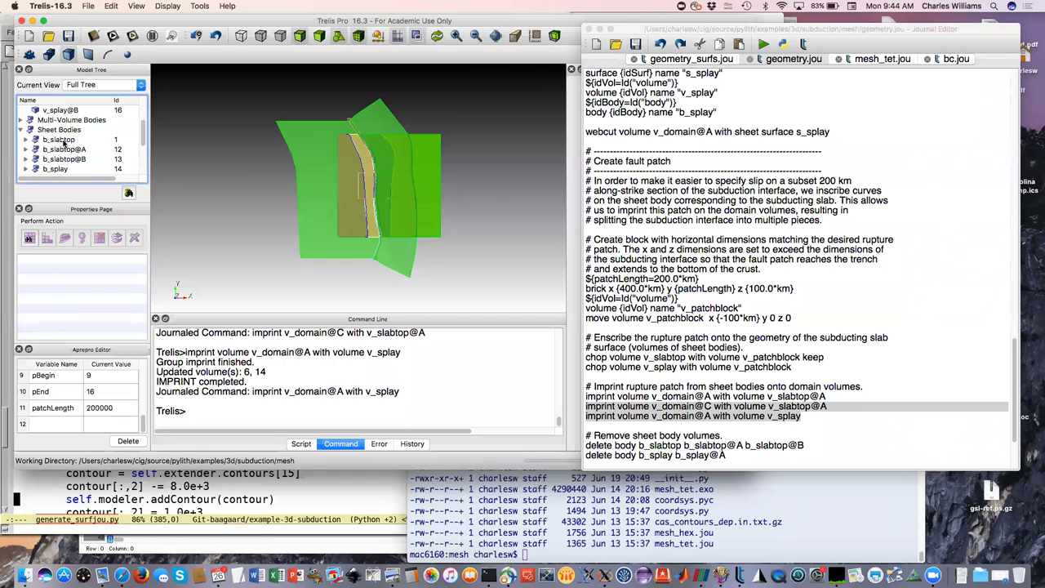
pyautogui.click(59, 140)
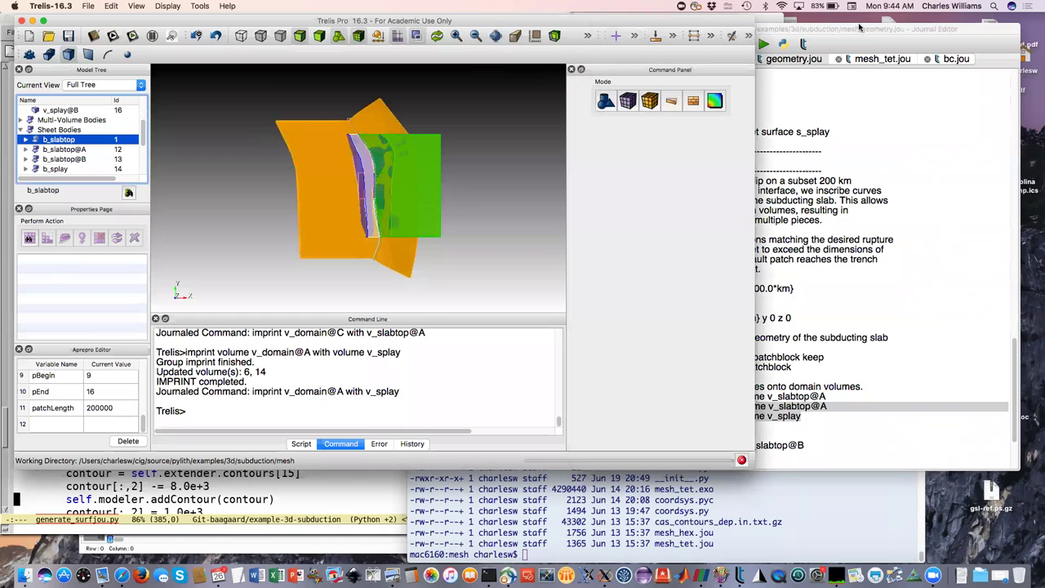
# - Play the geometry.jou lines that delete sheet bodies b_slabtop, b_slabtop@A, b_slabtop@B, b_splay and b_splay@A, and inspect the remaining domain volumes
pyautogui.click(859, 30)
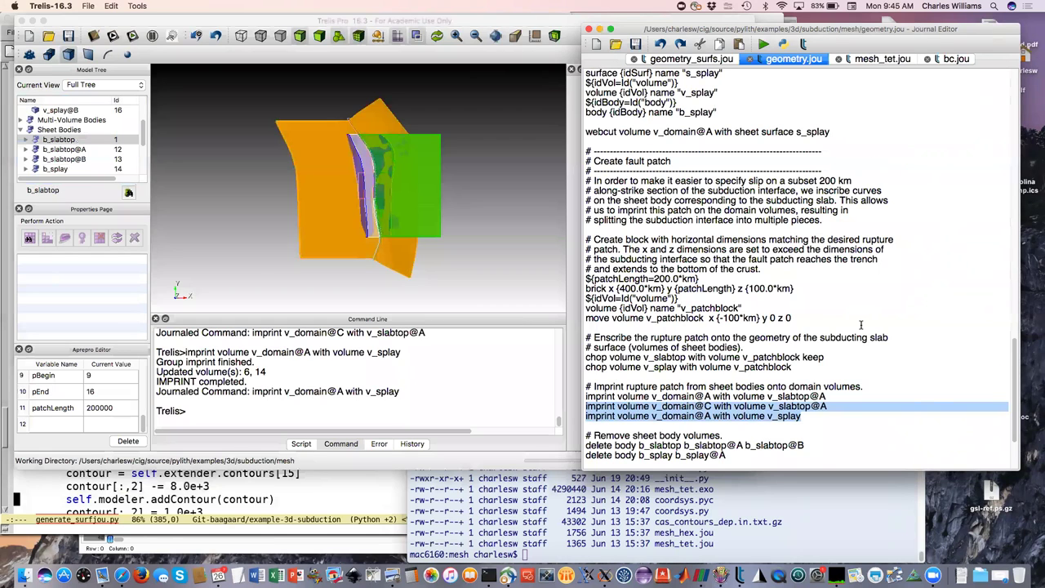
pyautogui.scroll(-3, 860, 325)
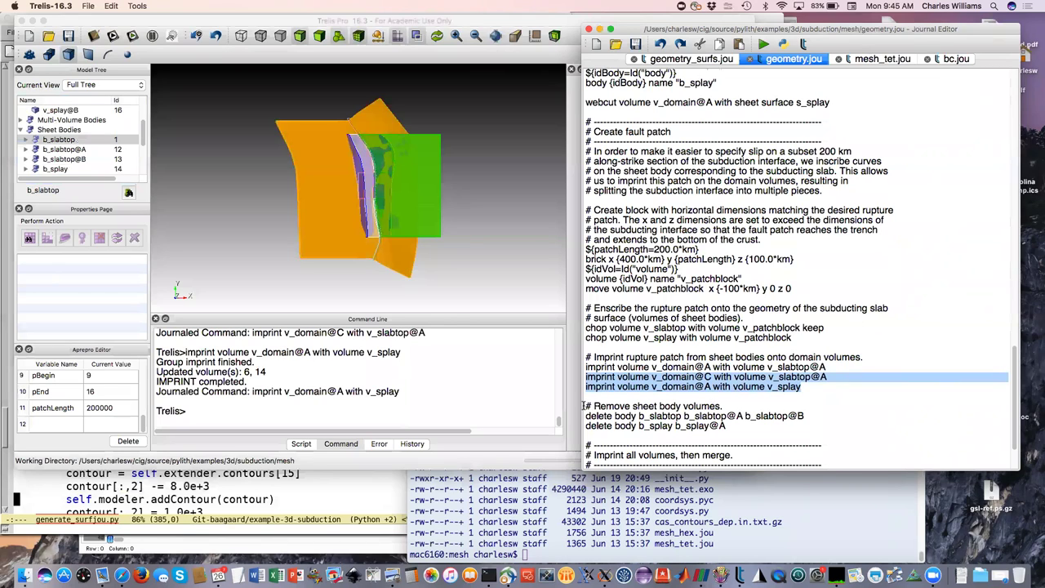
pyautogui.moveTo(588, 406); pyautogui.dragTo(723, 425)
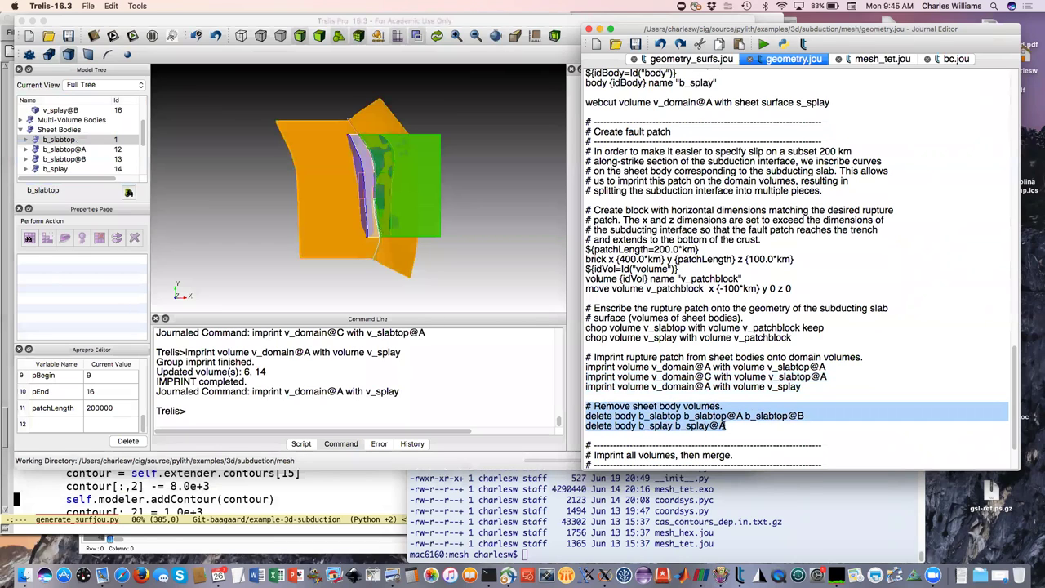
pyautogui.rightClick(688, 418)
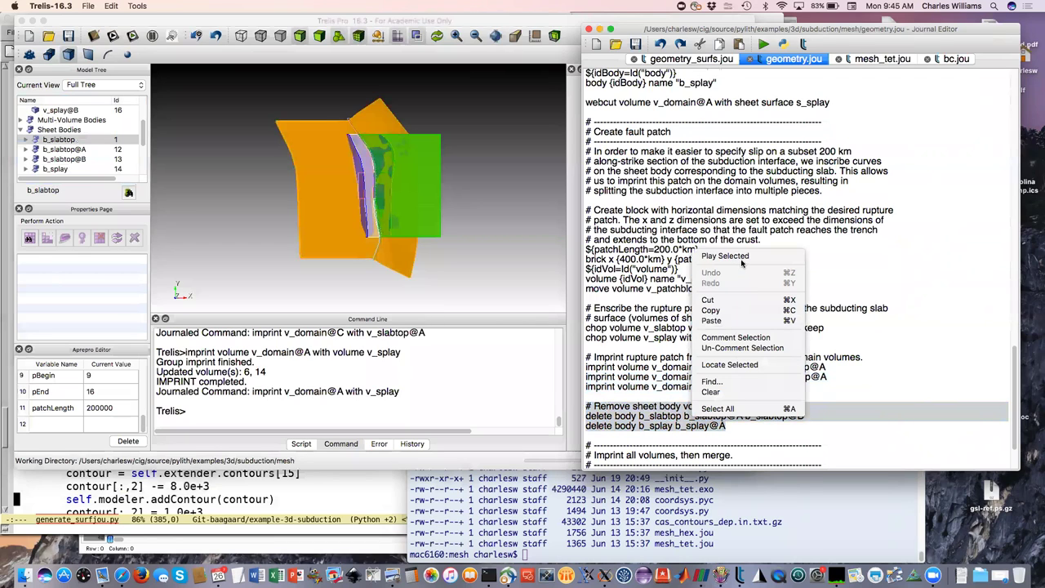
pyautogui.click(741, 258)
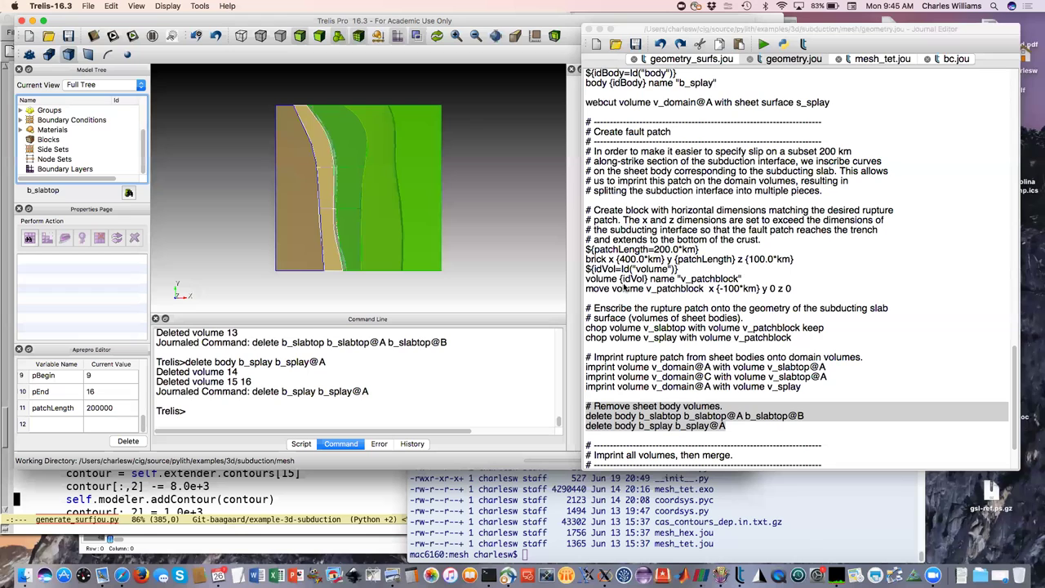
pyautogui.moveTo(421, 294); pyautogui.dragTo(418, 259)
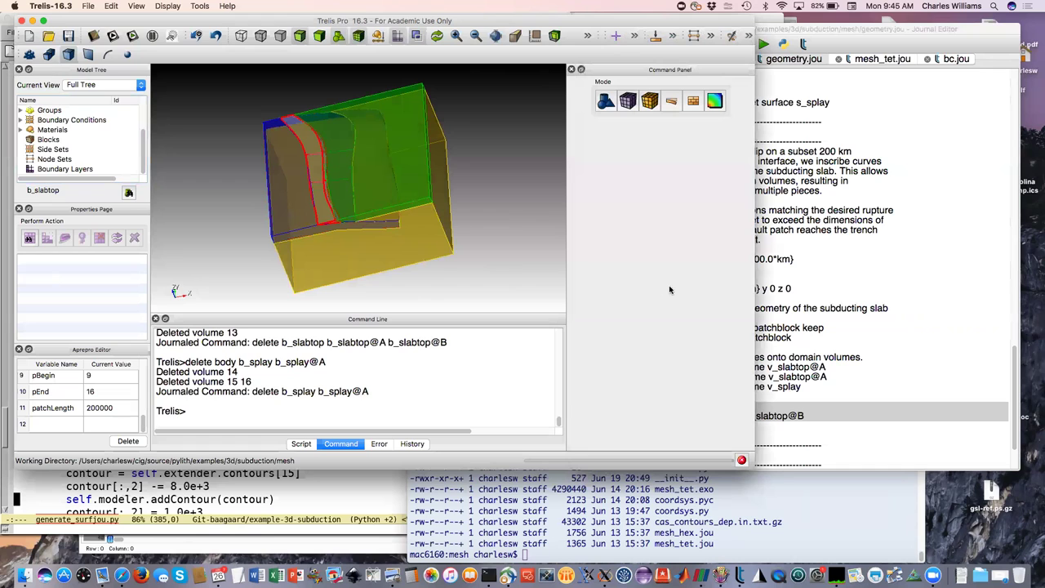
# - Play the geometry.jou line that imprints all volumes with each other, leaving out the merge line, and bring the model window forward
pyautogui.click(837, 337)
pyautogui.scroll(-3, 836, 337)
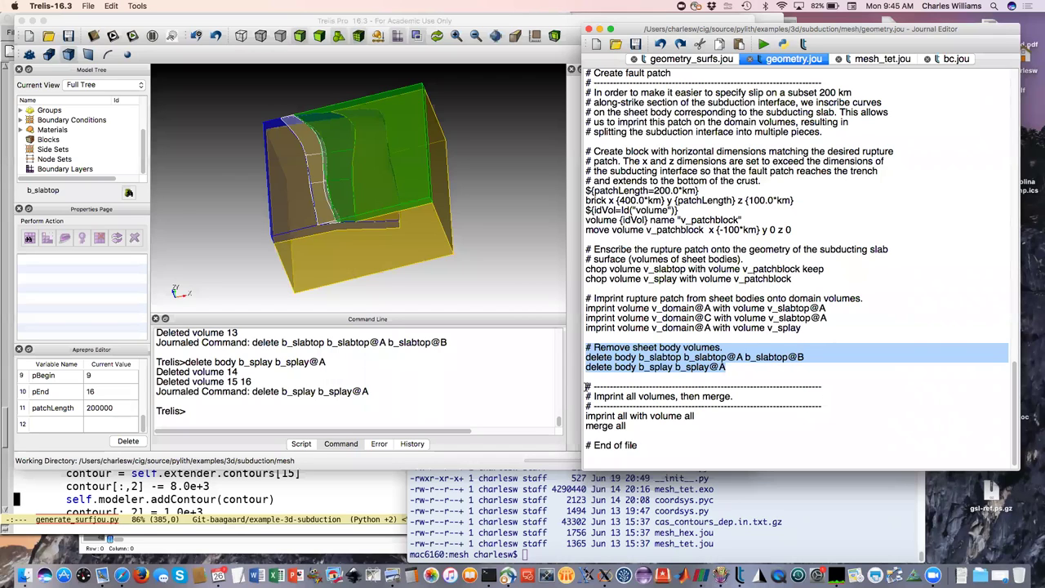
pyautogui.moveTo(584, 386); pyautogui.dragTo(695, 417)
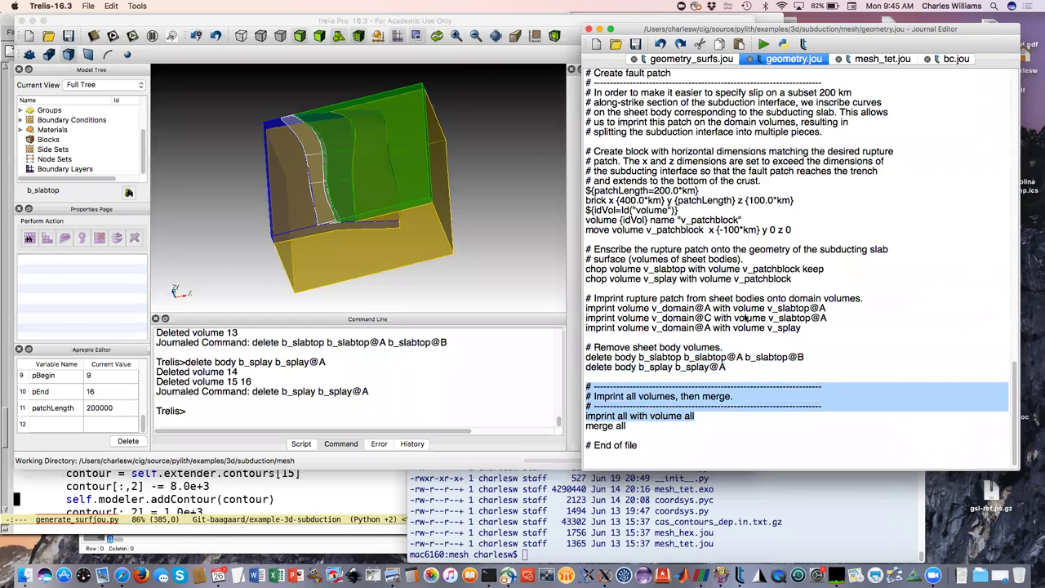
pyautogui.rightClick(744, 318)
pyautogui.press('Down')
pyautogui.press('Return')
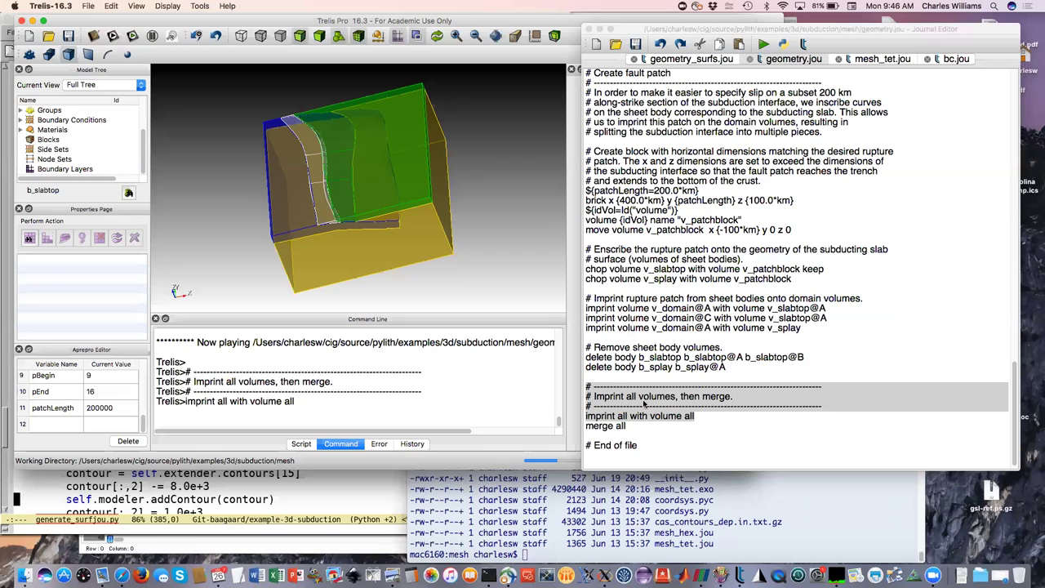
pyautogui.click(294, 23)
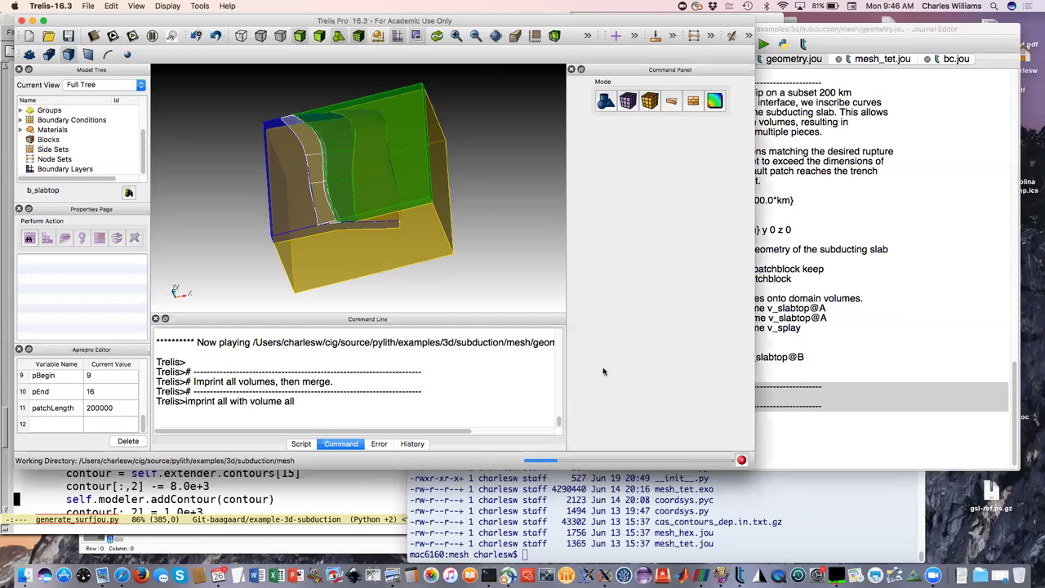